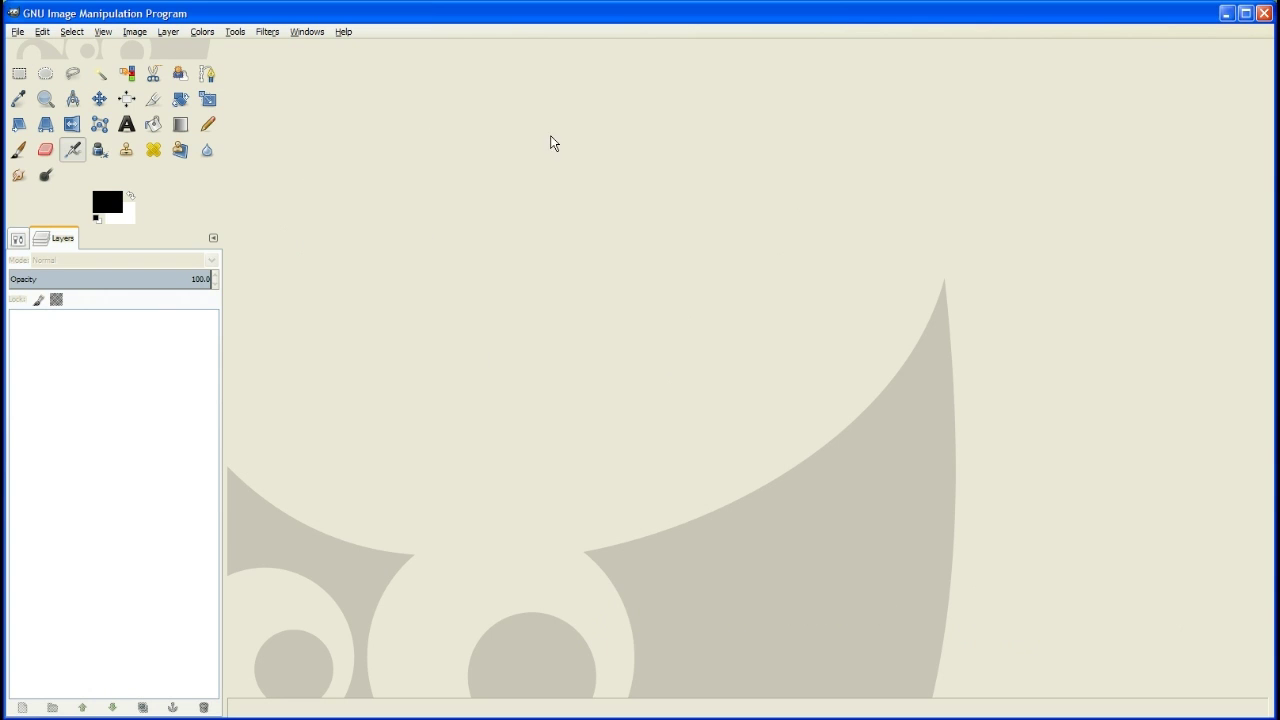
# Look through the window and dock options, then close them without choosing anything.
pyautogui.click(308, 32)
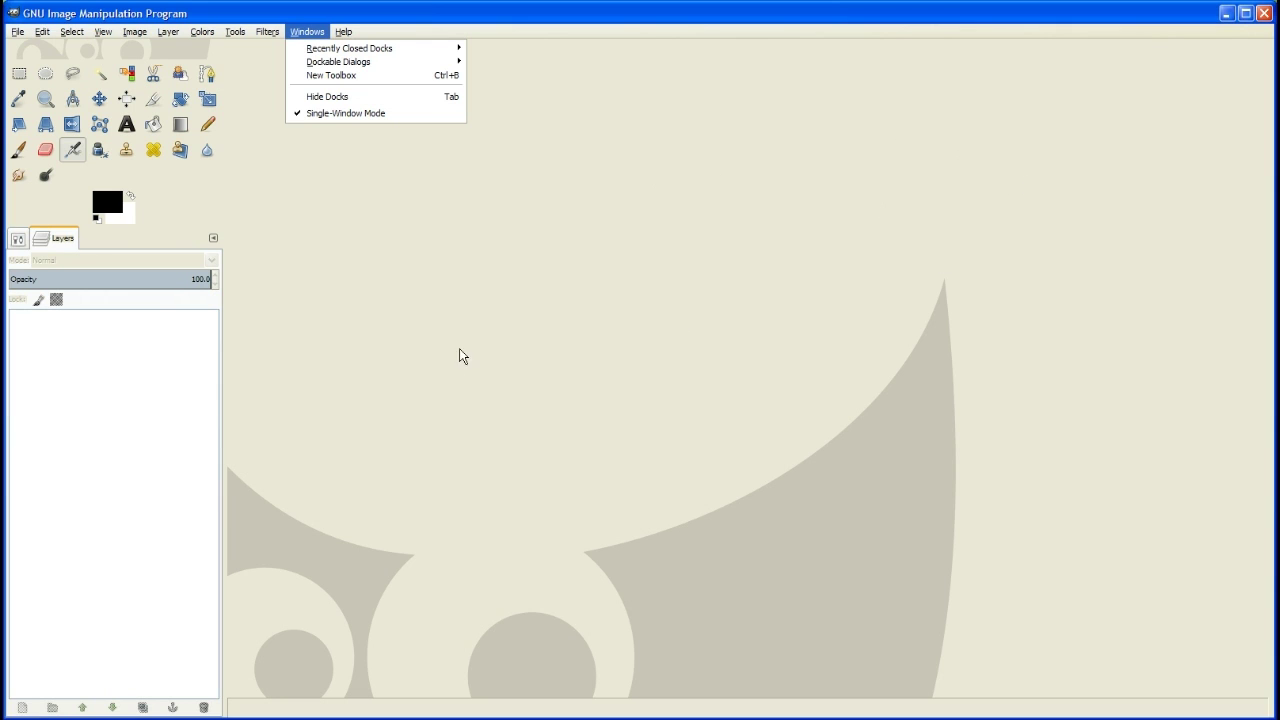
pyautogui.click(370, 206)
pyautogui.click(307, 33)
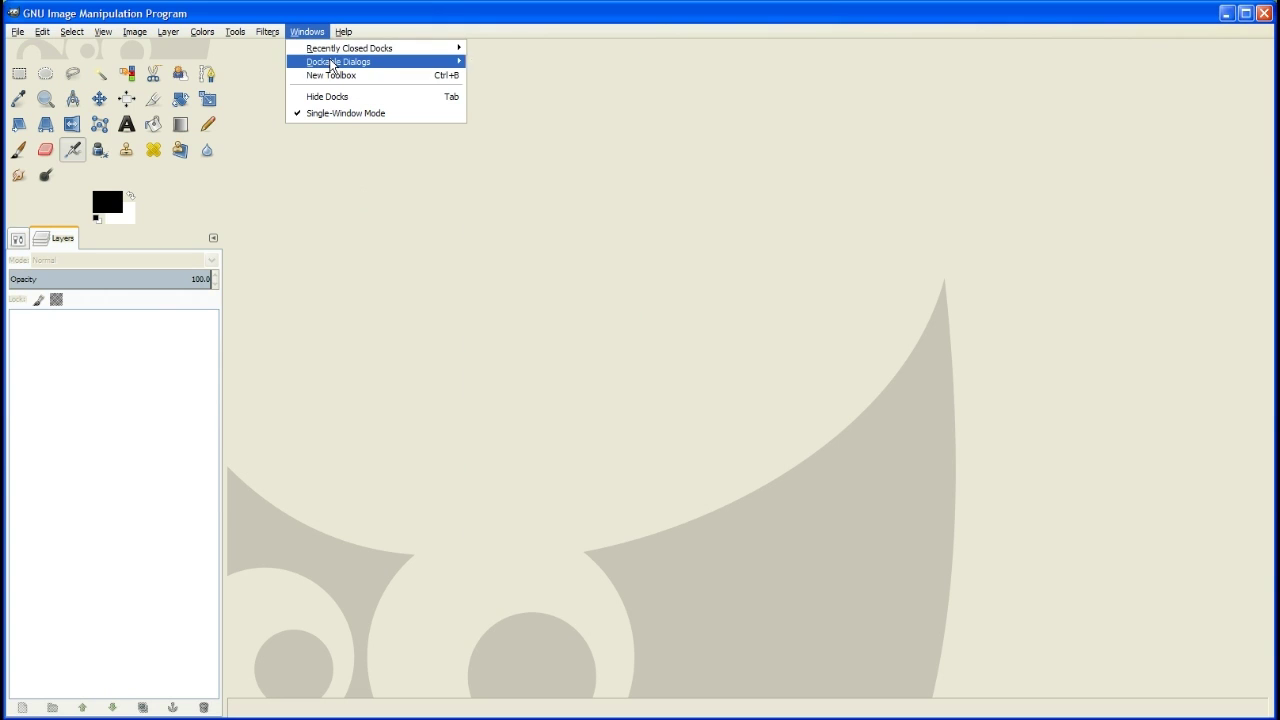
pyautogui.moveTo(331, 64)
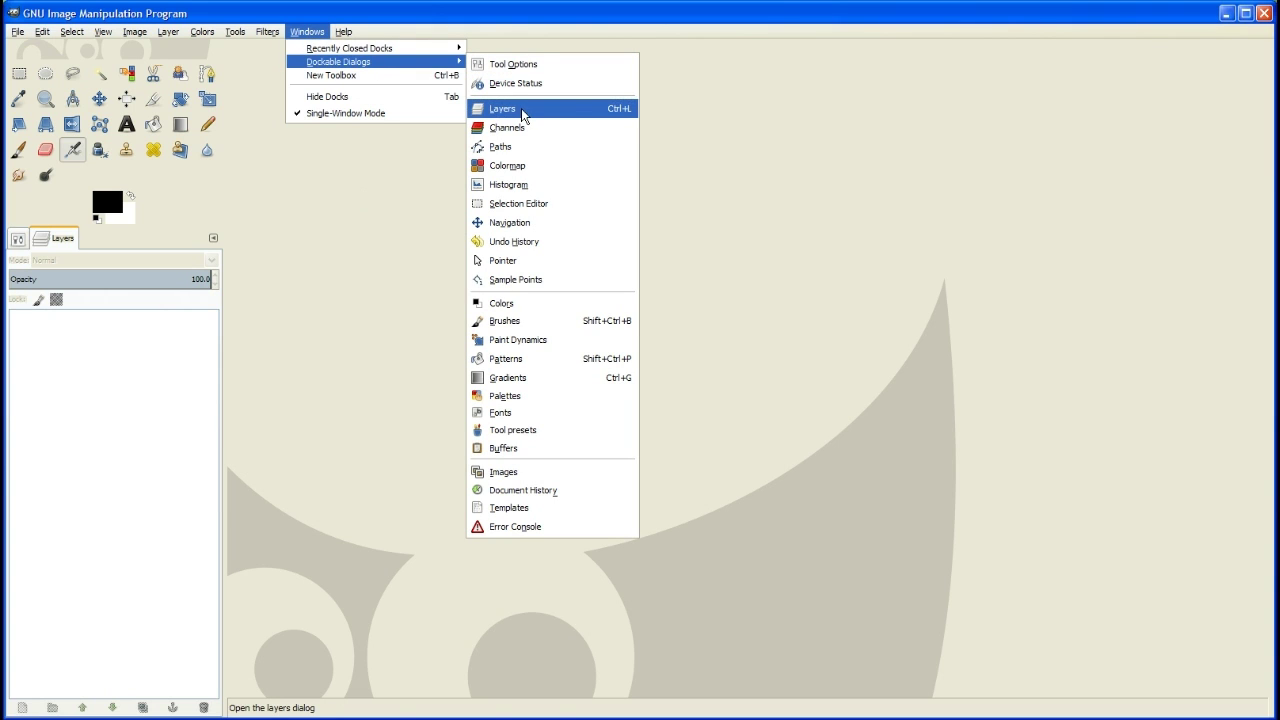
pyautogui.press('Escape')
pyautogui.press('Escape')
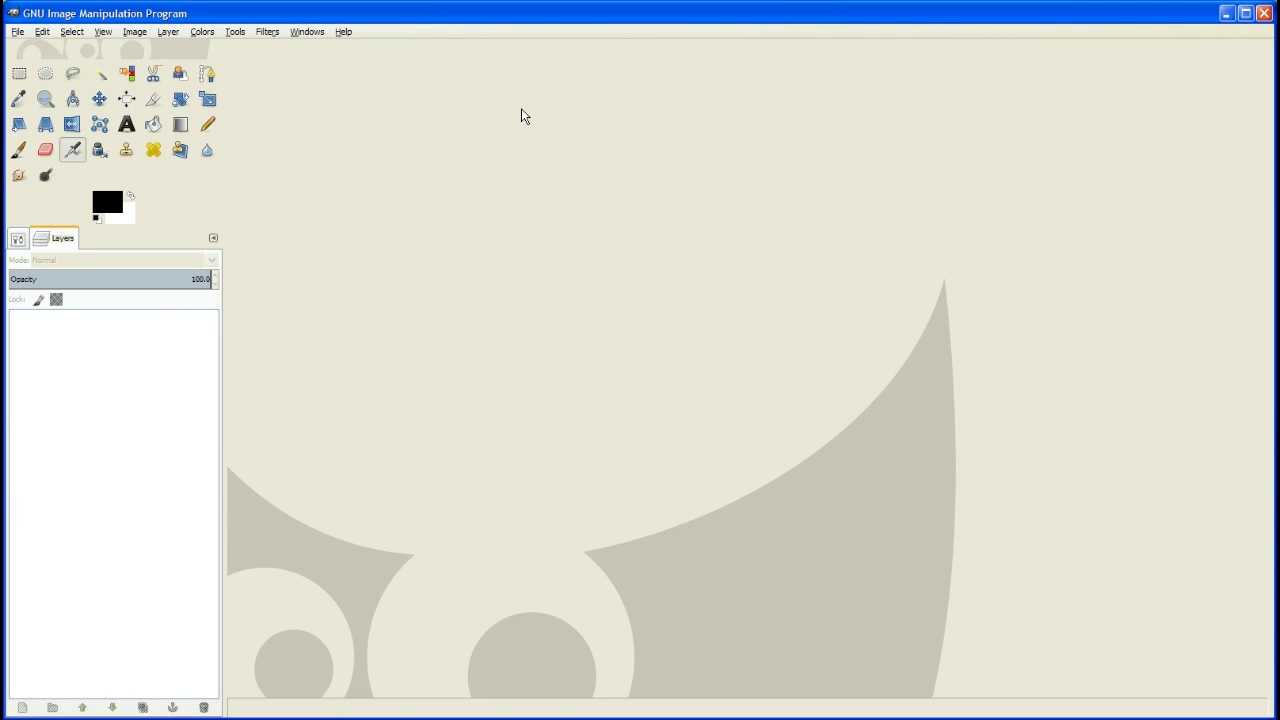
# Create a new 1280 × 720 pixel image with File > New.
pyautogui.click(18, 32)
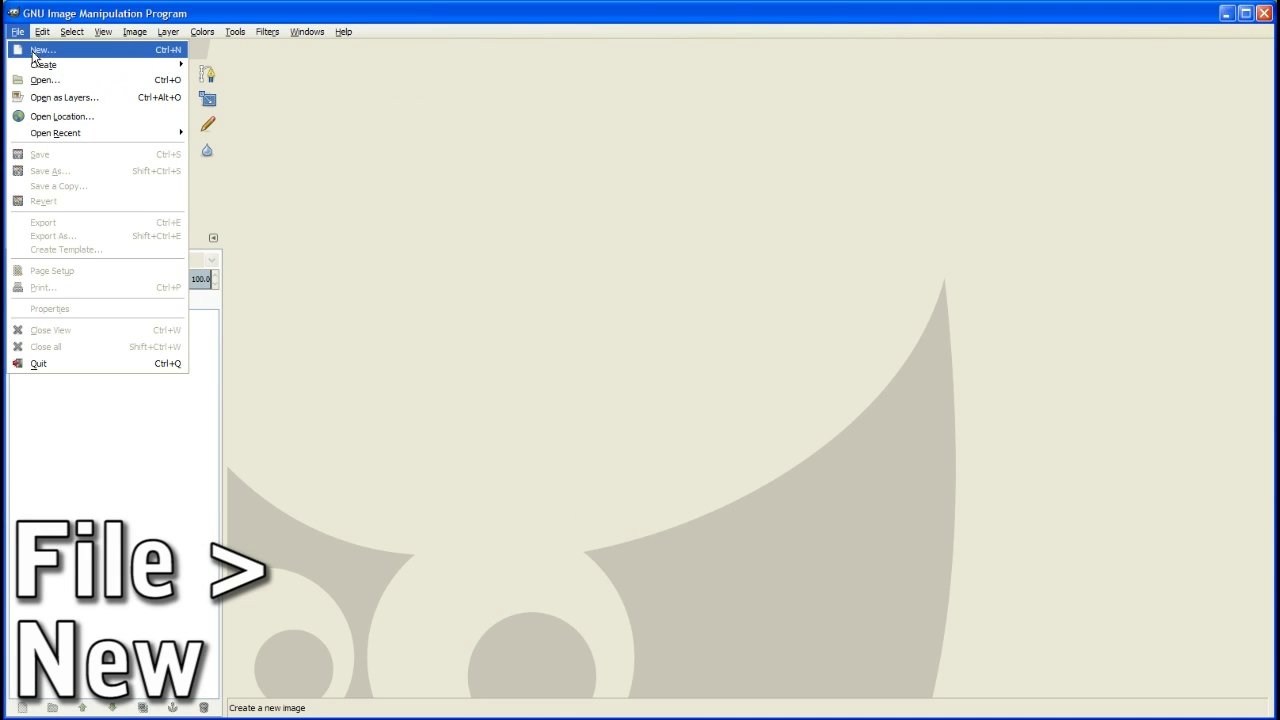
pyautogui.click(40, 50)
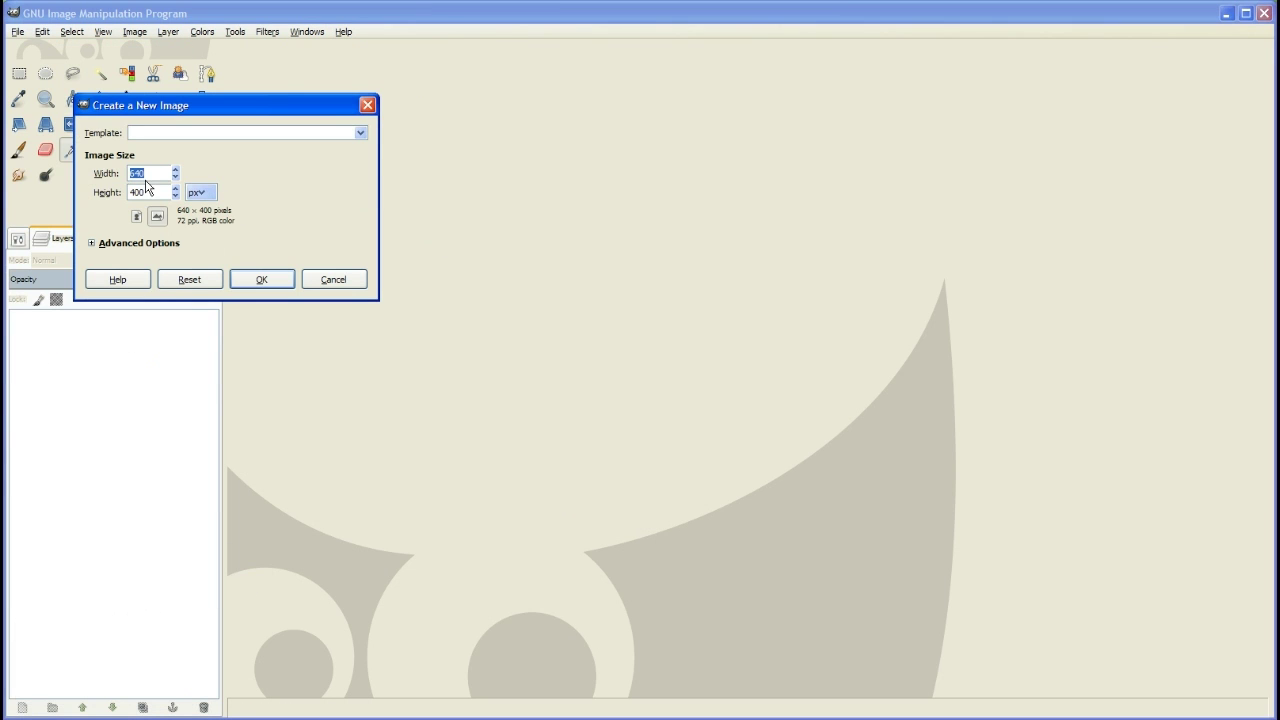
pyautogui.write('1280')
pyautogui.press('Tab')
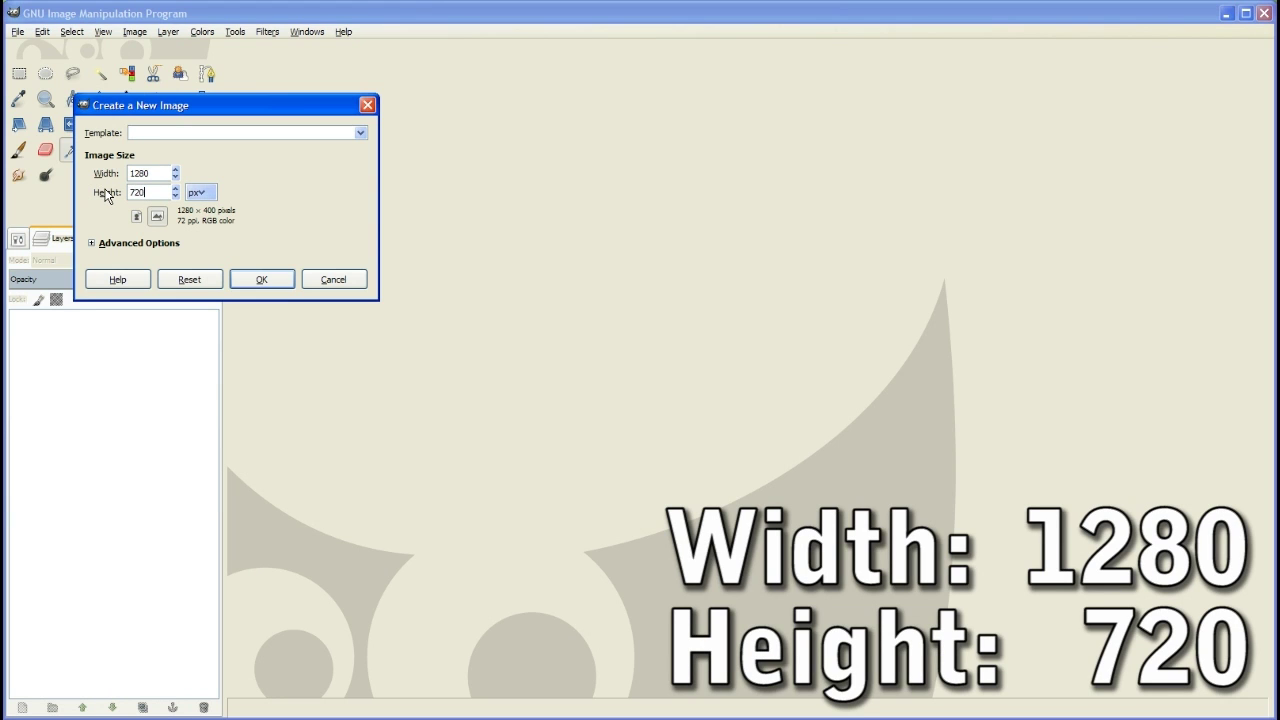
pyautogui.write('720')
pyautogui.click(285, 281)
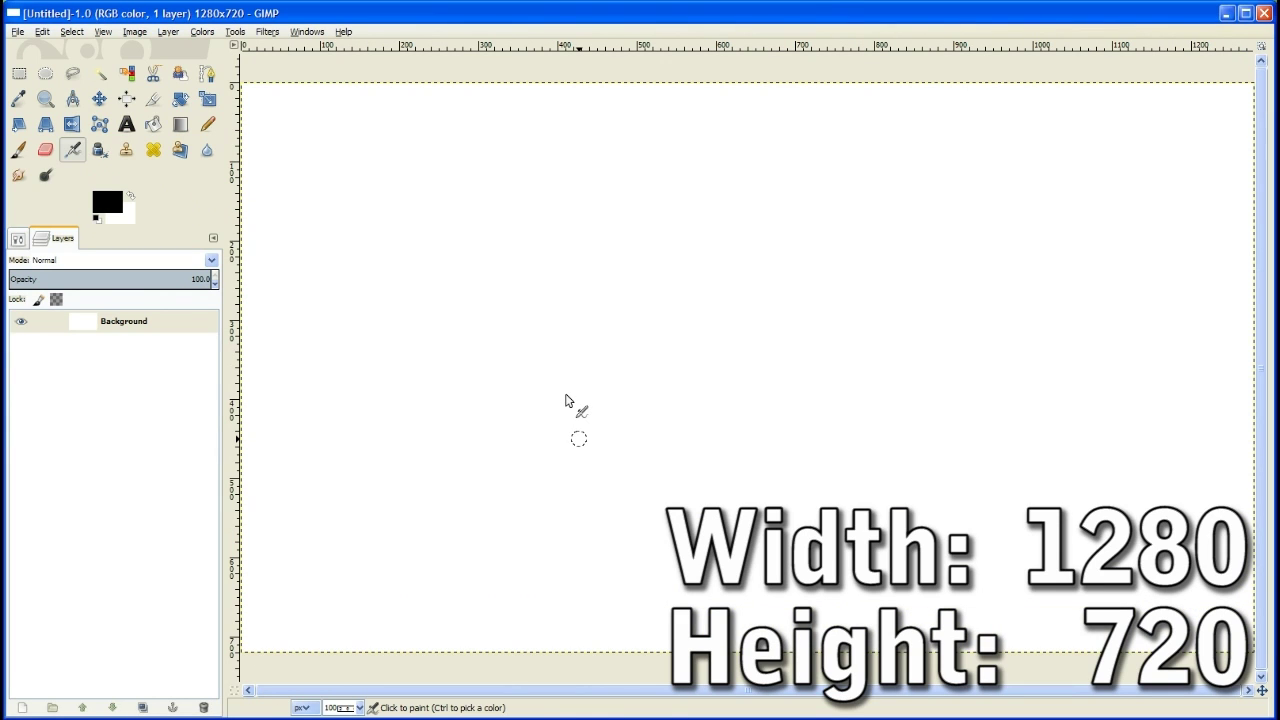
# Toggle the new image's white Background layer off and back on to check it.
pyautogui.click(18, 32)
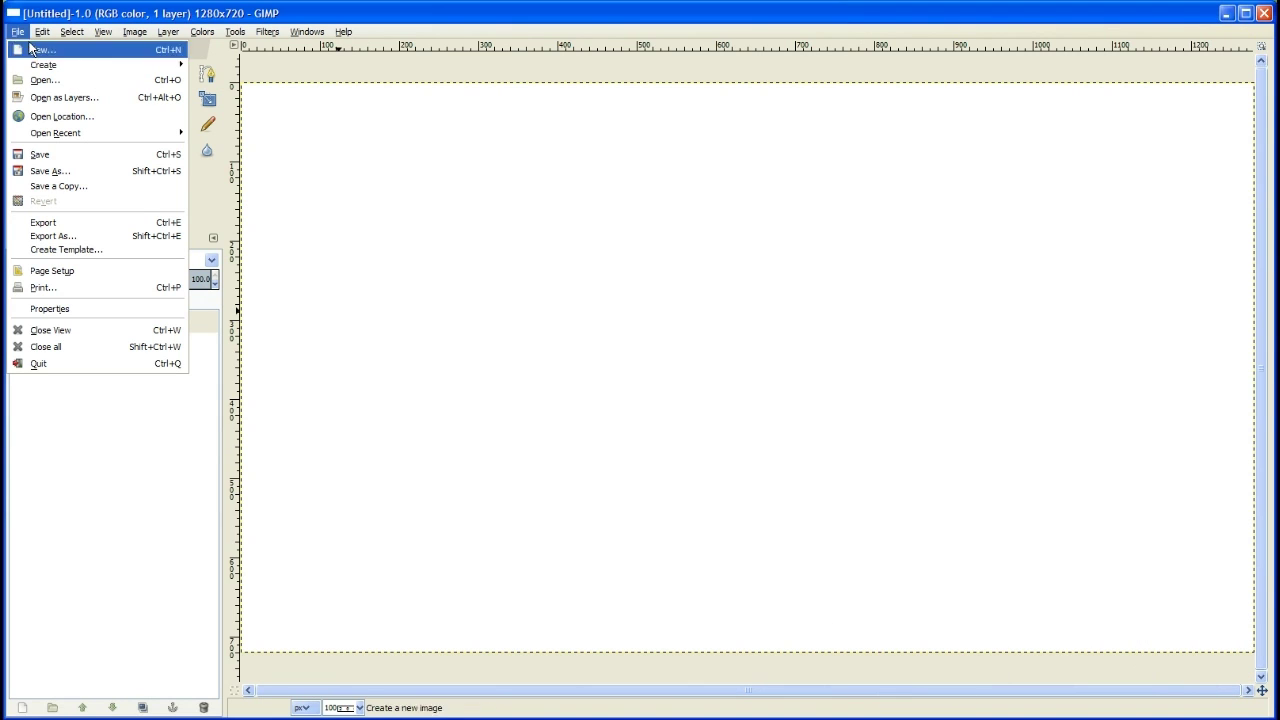
pyautogui.click(134, 450)
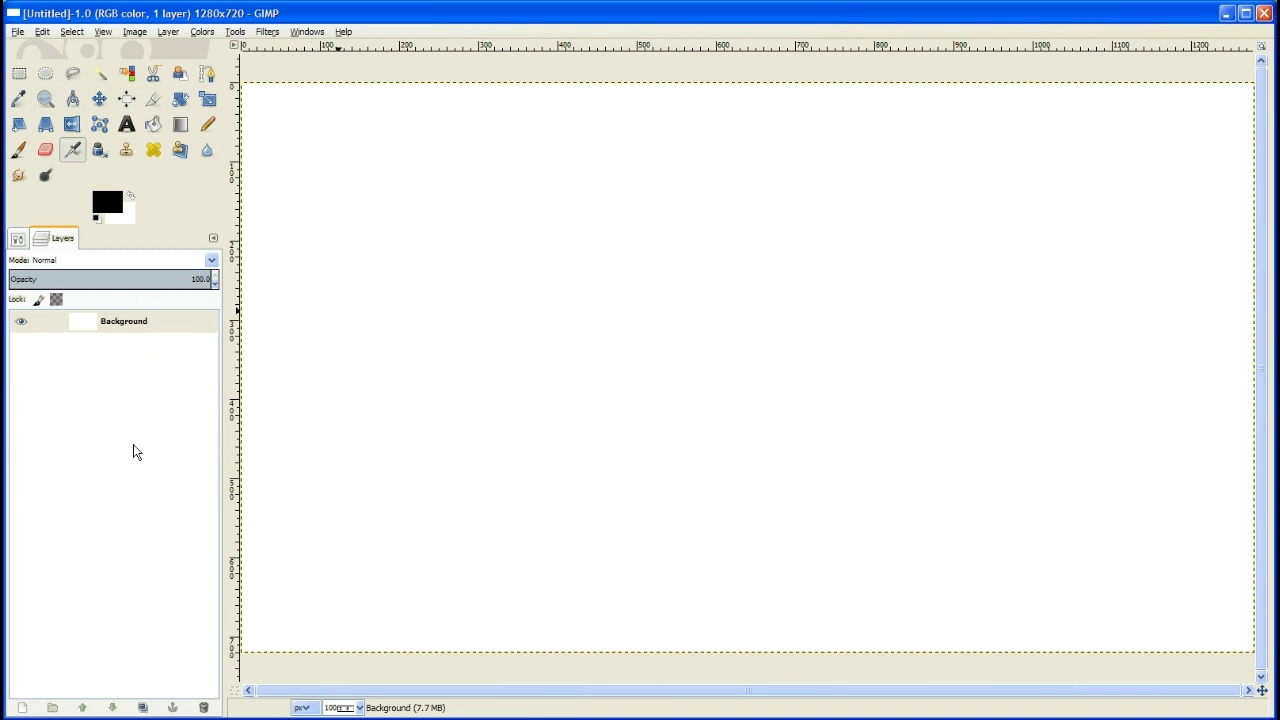
pyautogui.click(20, 323)
pyautogui.click(20, 323)
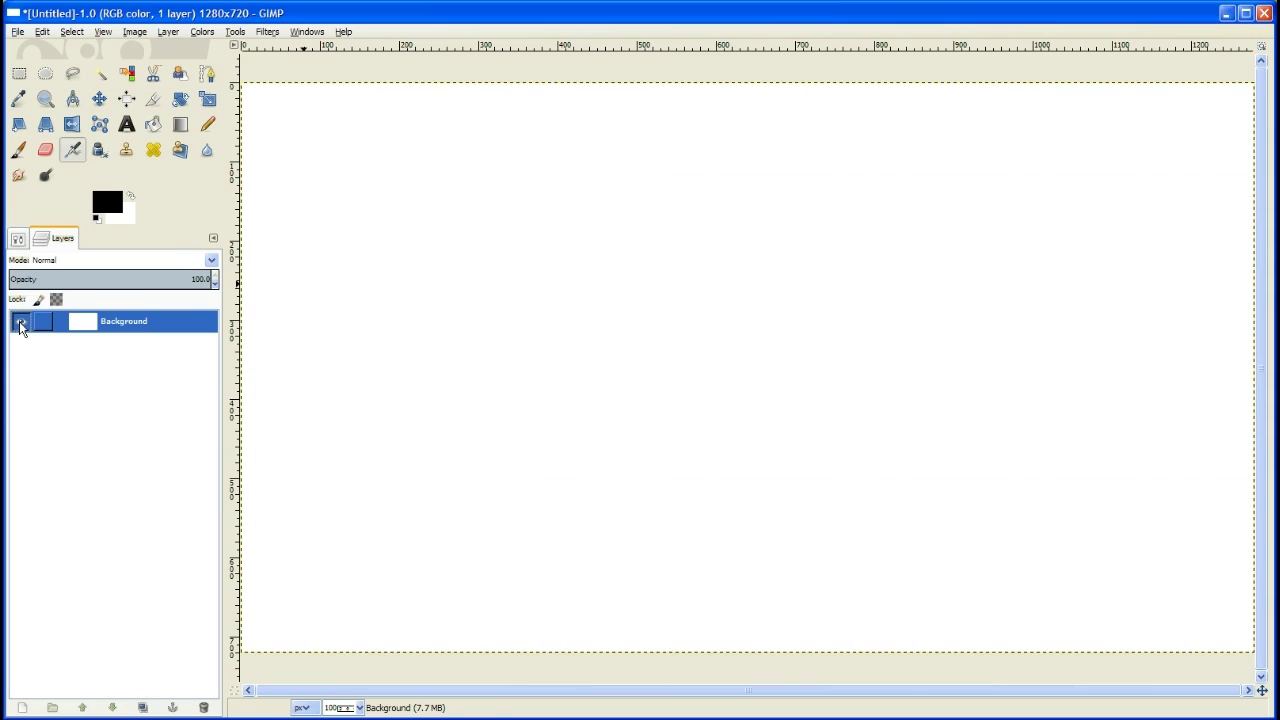
# Preview 2.bmp and 3.bmp, then open 1.bmp, the Giants title card.
pyautogui.click(18, 32)
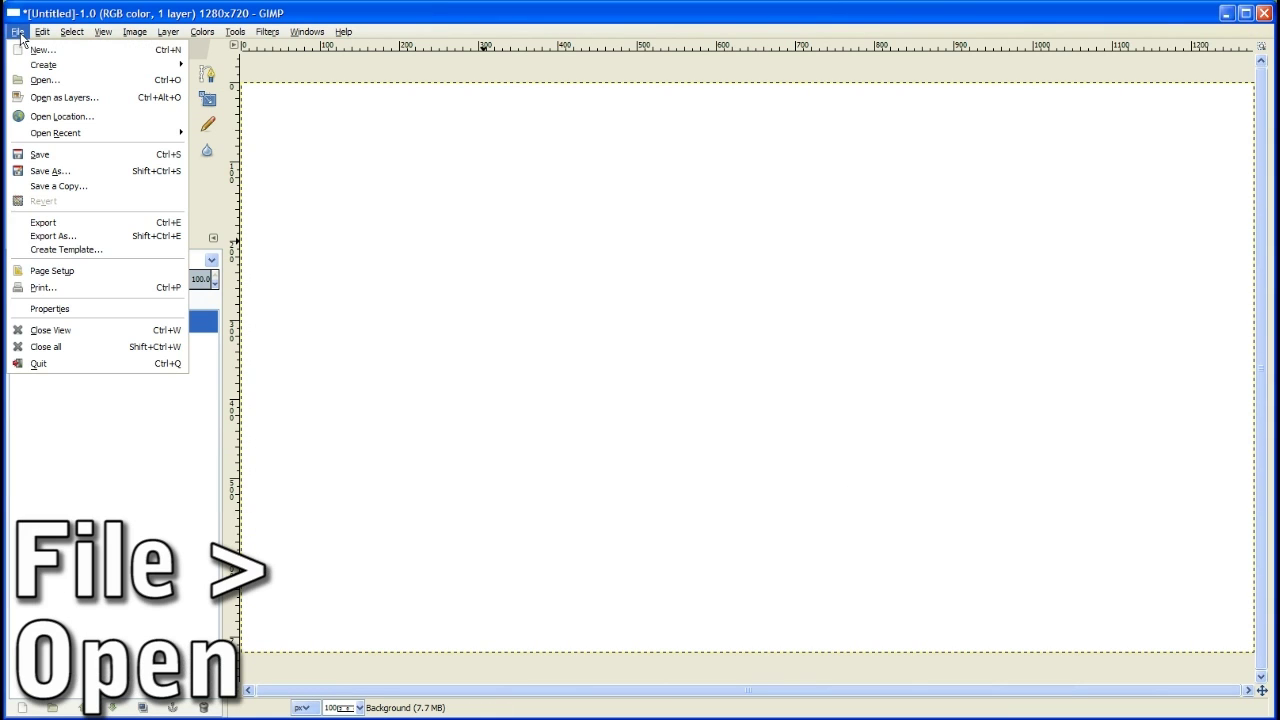
pyautogui.click(44, 80)
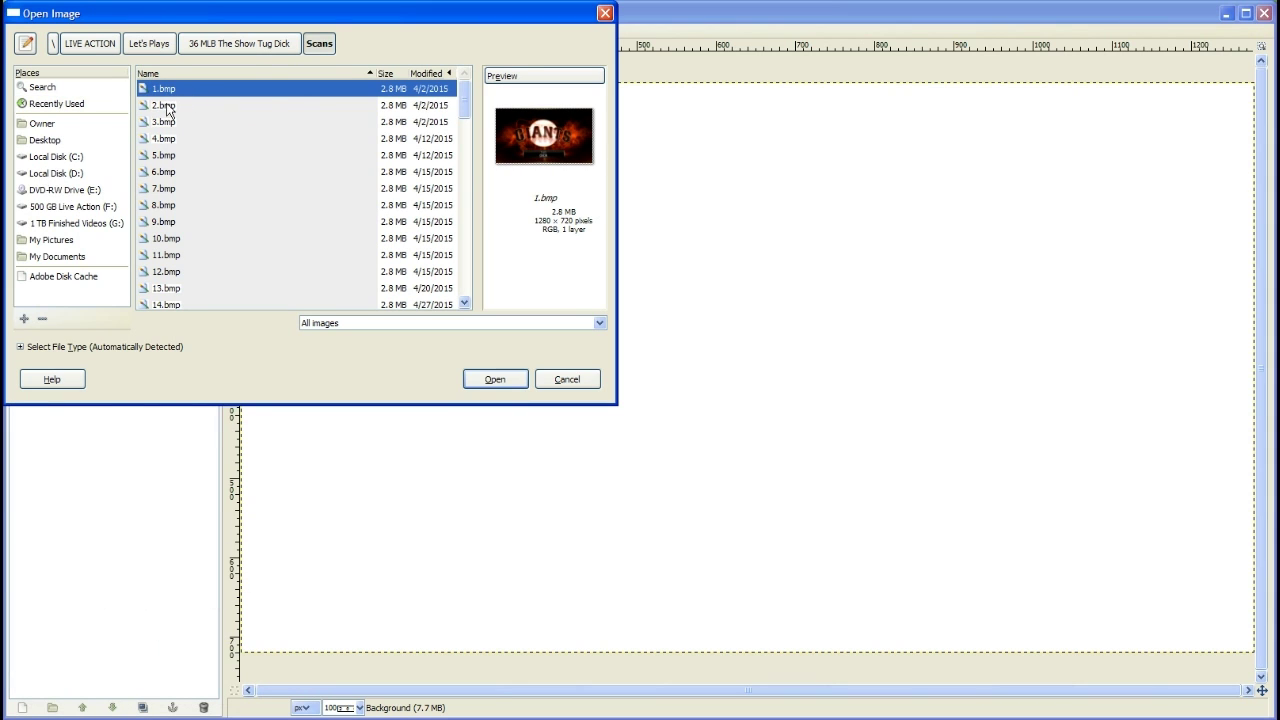
pyautogui.click(168, 106)
pyautogui.click(166, 124)
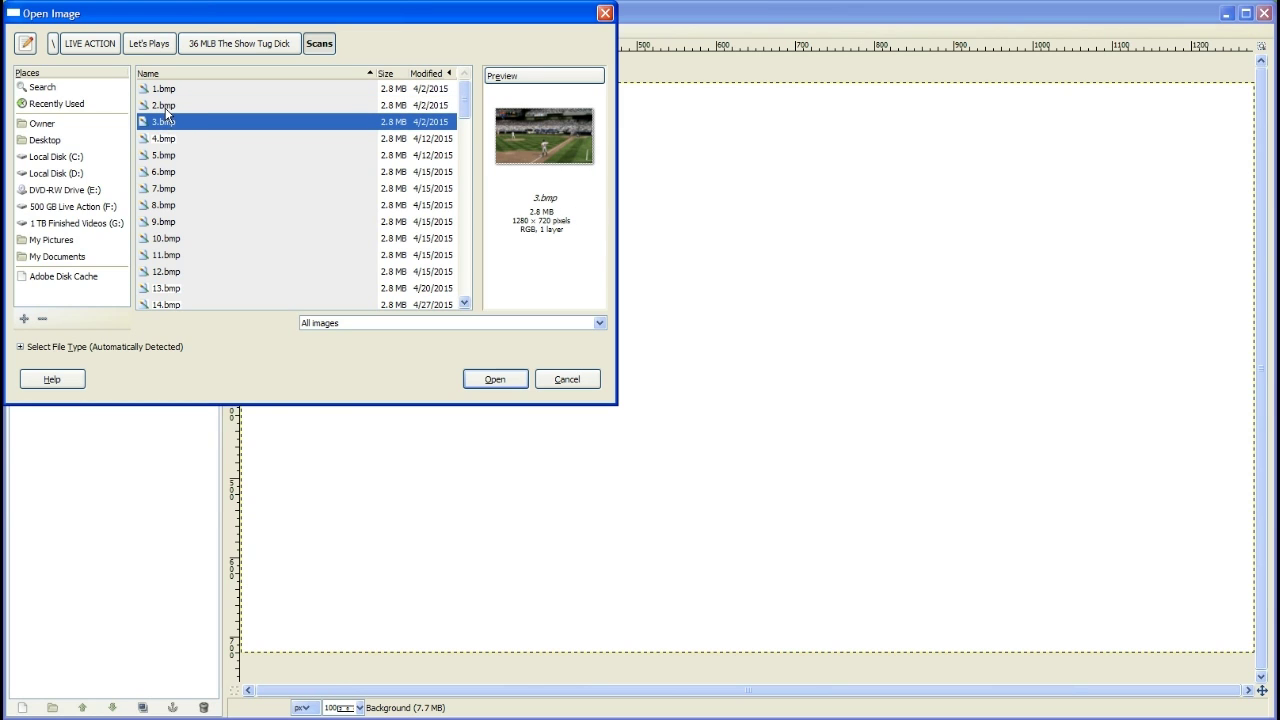
pyautogui.click(167, 107)
pyautogui.click(172, 92)
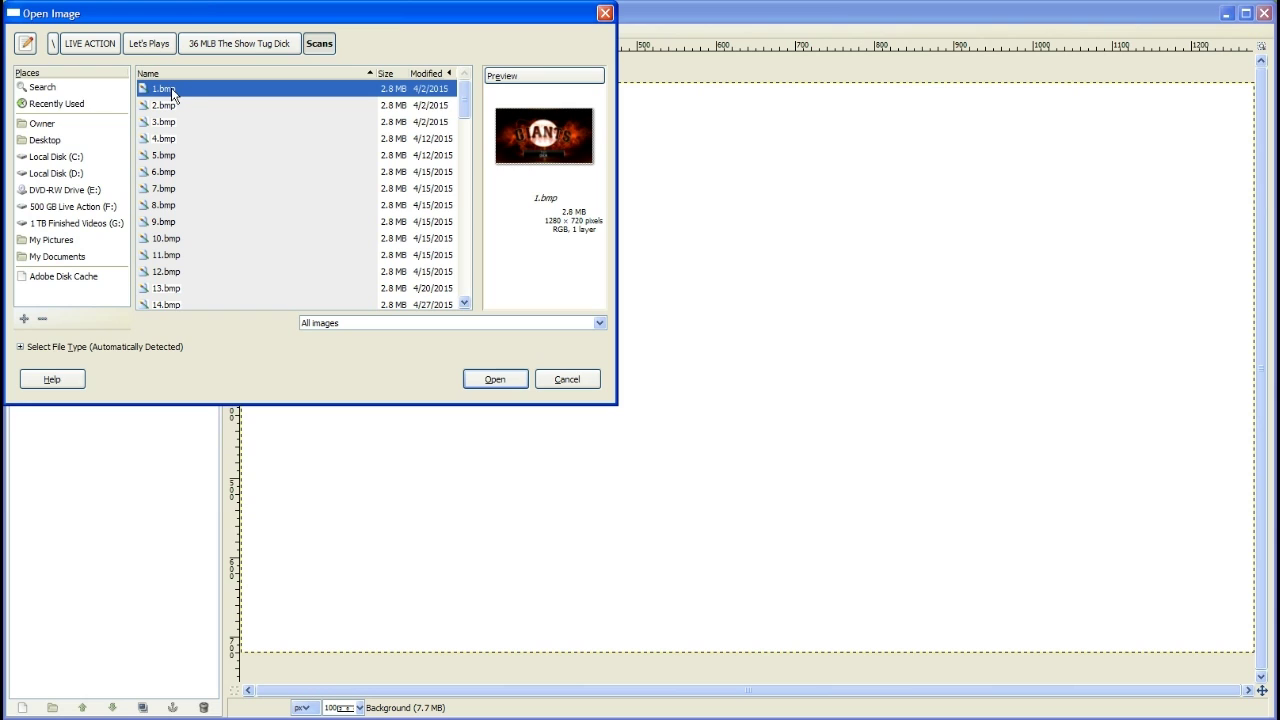
pyautogui.click(496, 381)
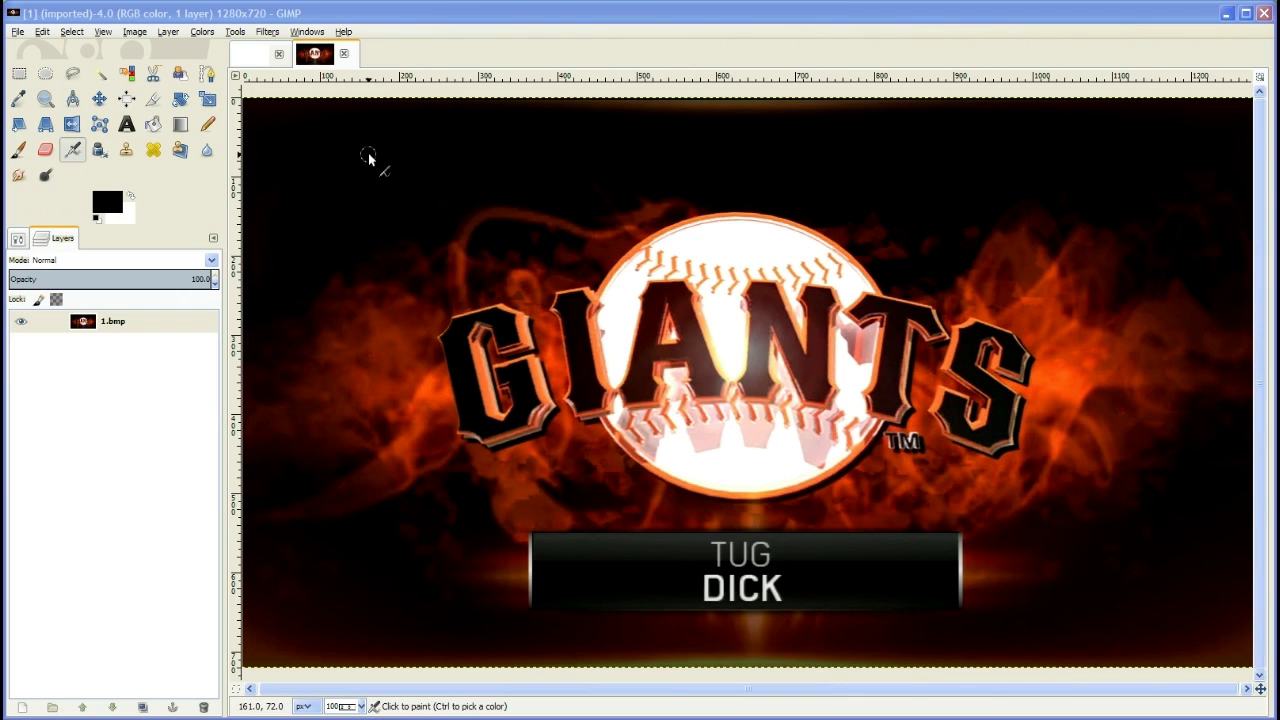
# Apply Select > All to the 1.bmp Giants image and copy it with Edit > Copy.
pyautogui.click(258, 58)
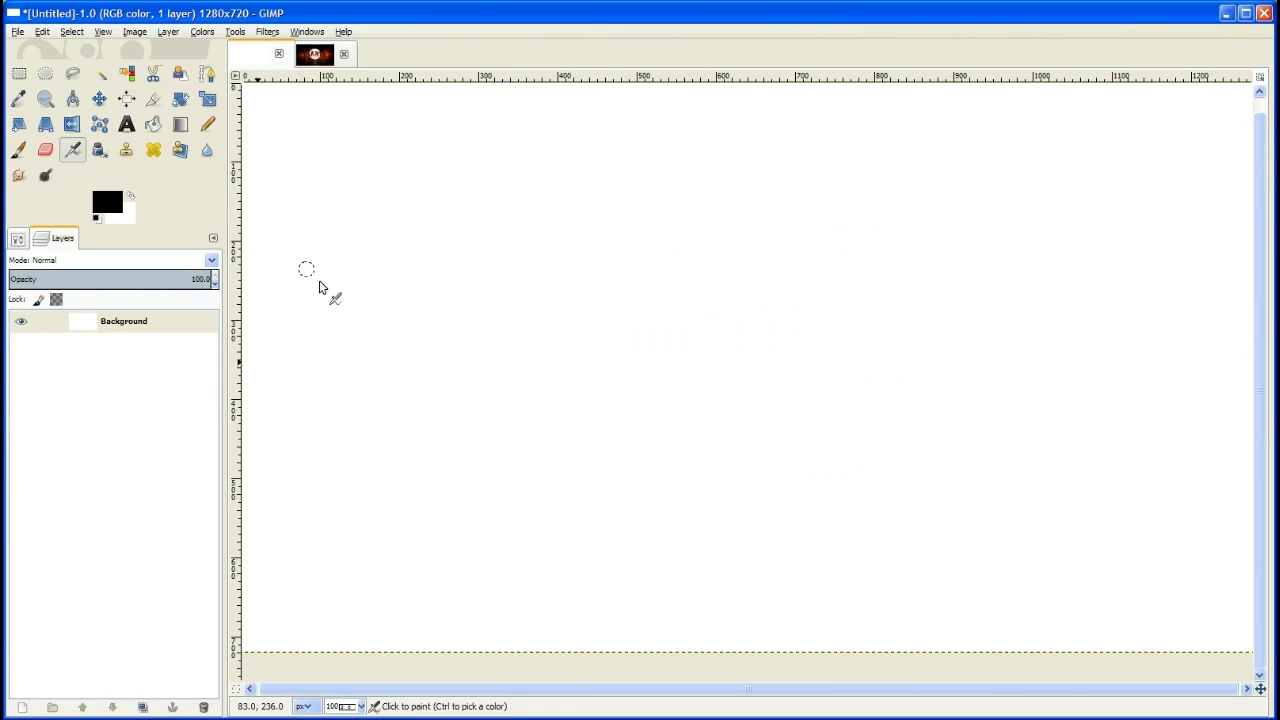
pyautogui.click(316, 58)
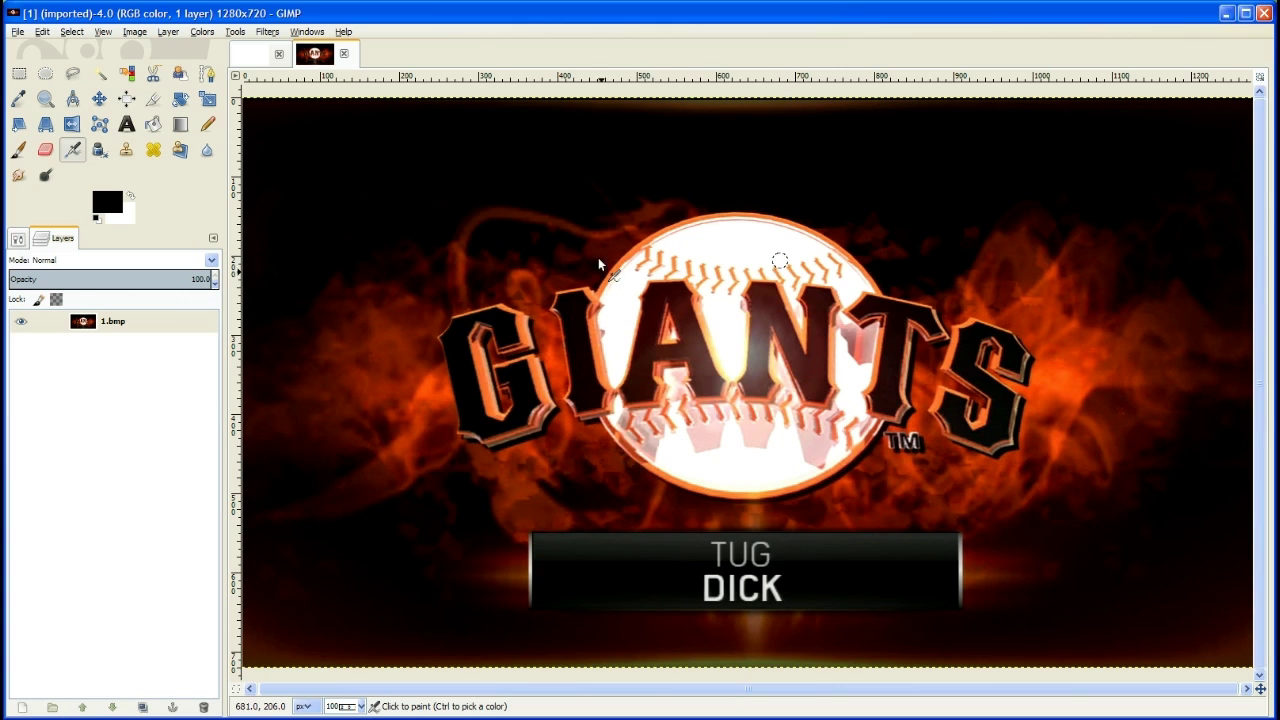
pyautogui.rightClick(497, 226)
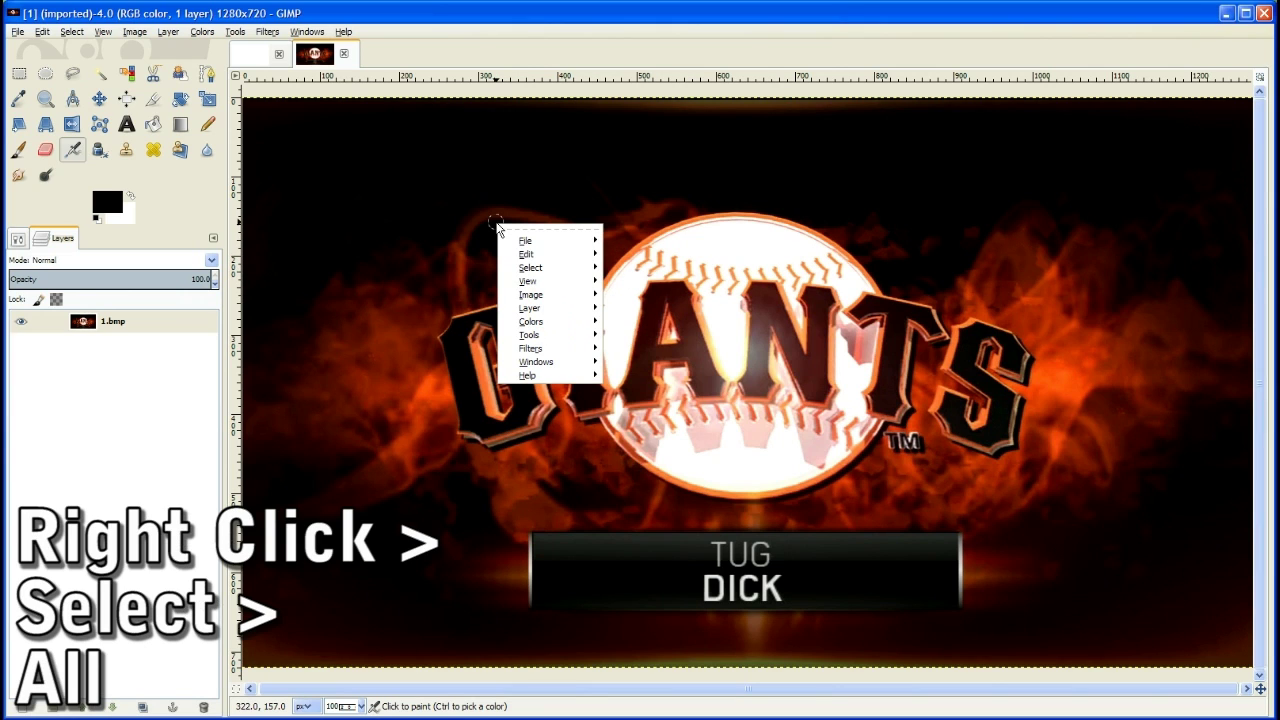
pyautogui.moveTo(545, 268)
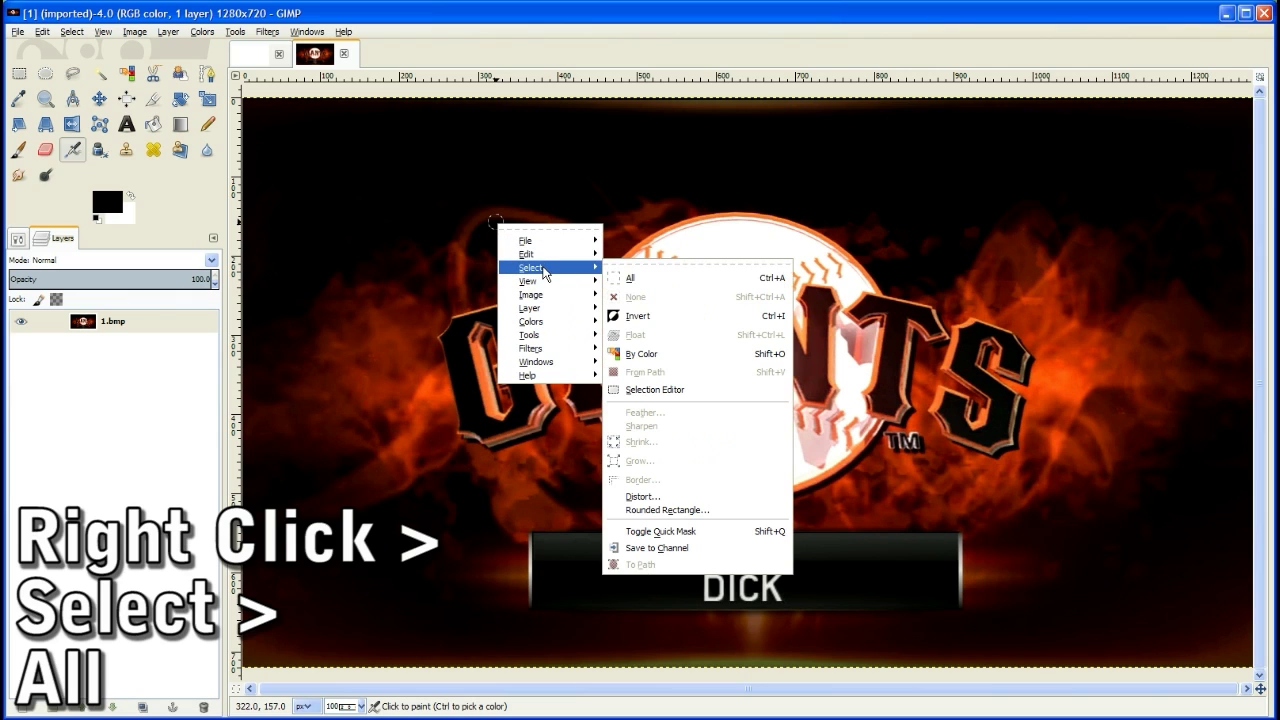
pyautogui.click(637, 280)
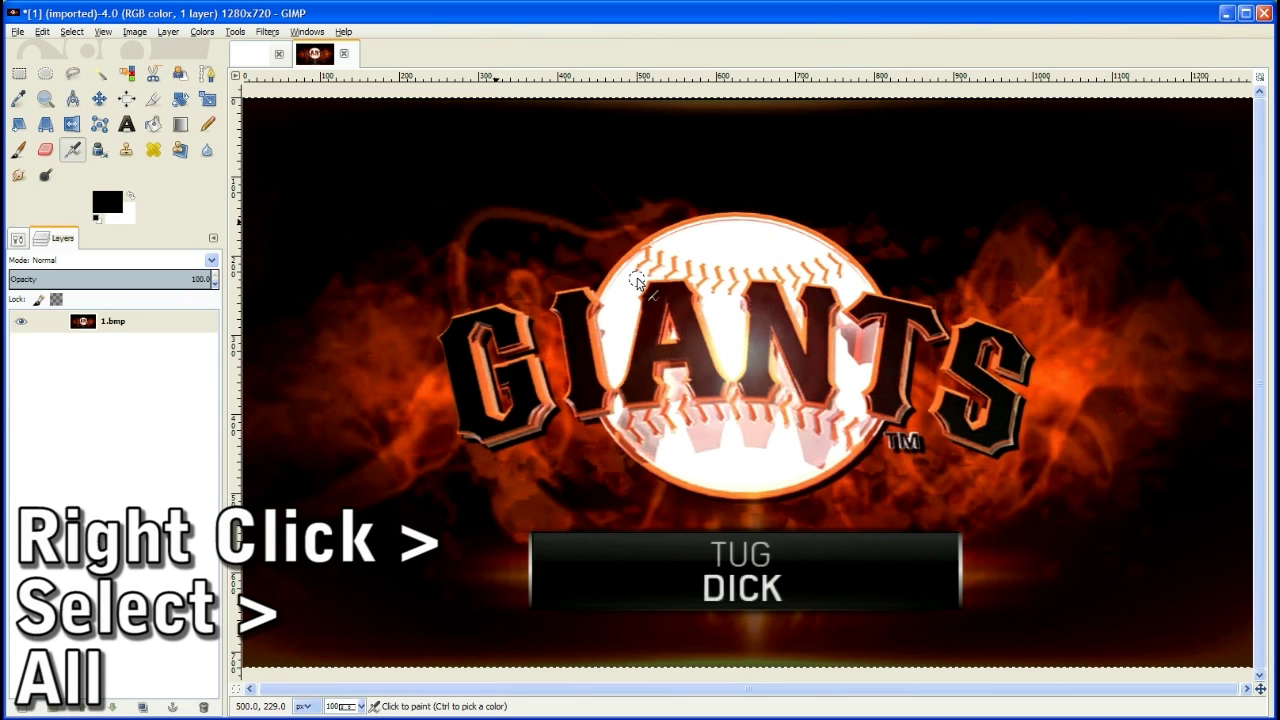
pyautogui.rightClick(540, 254)
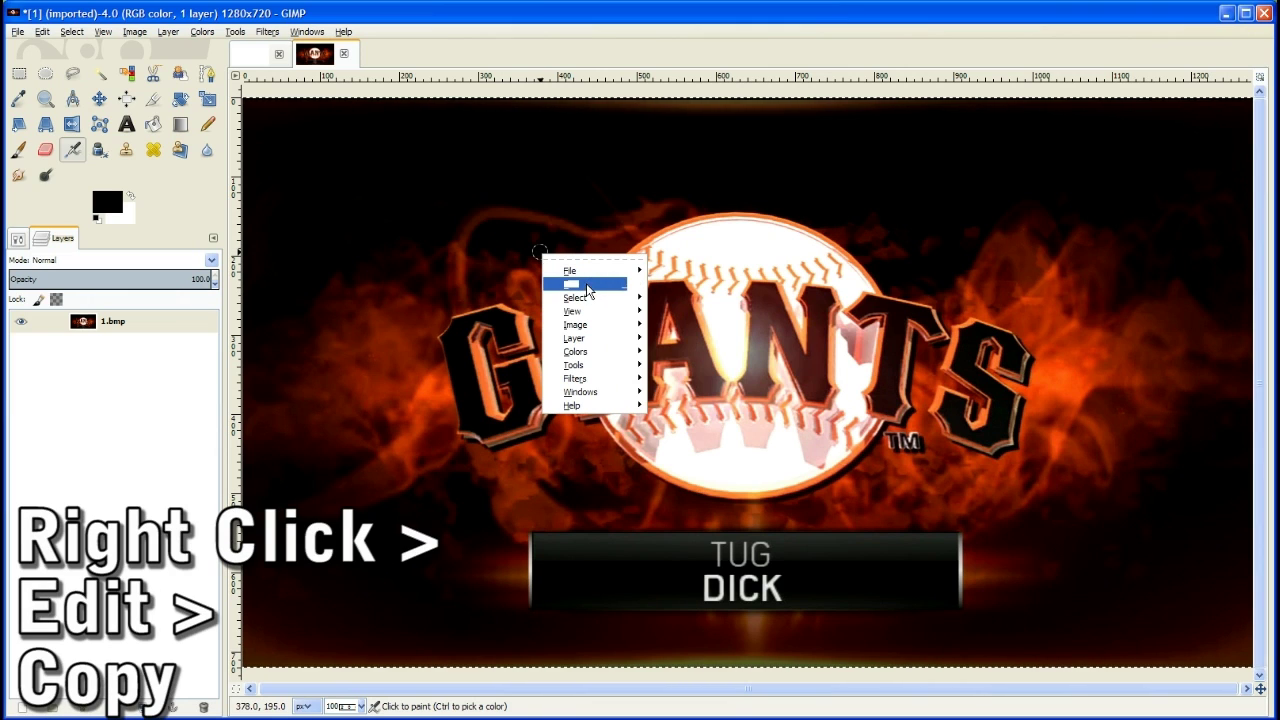
pyautogui.moveTo(588, 291)
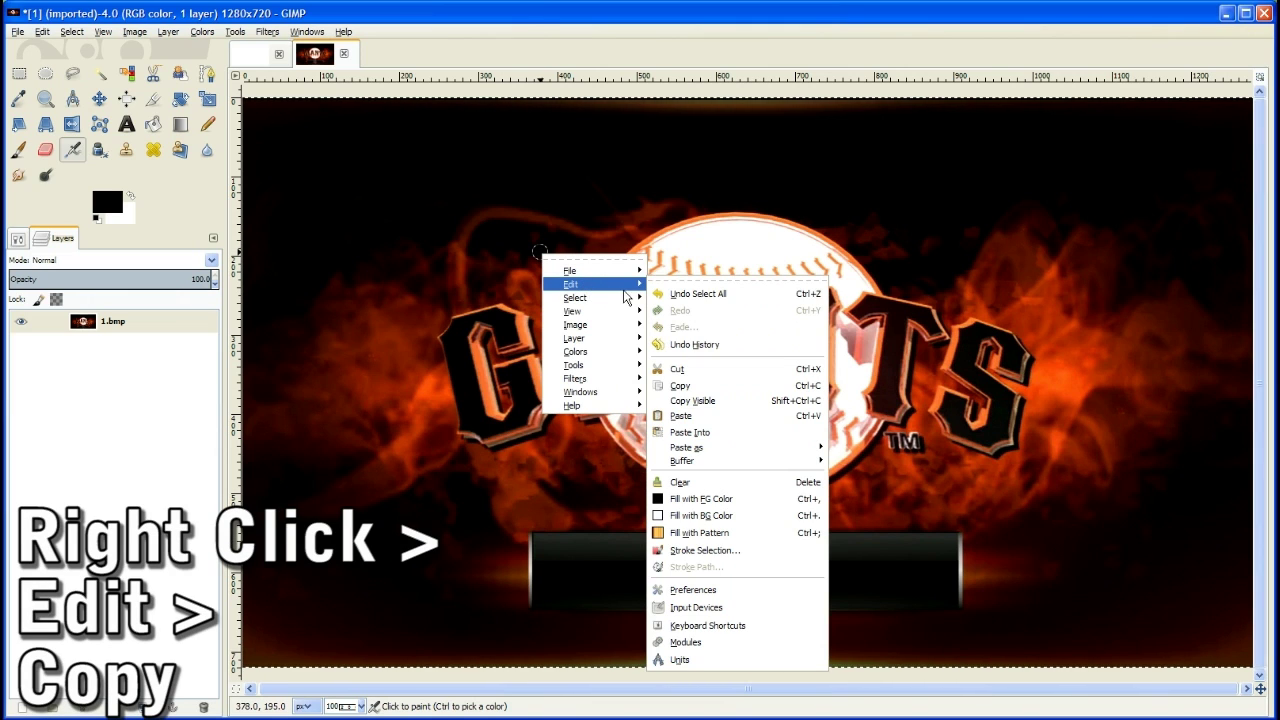
pyautogui.click(727, 390)
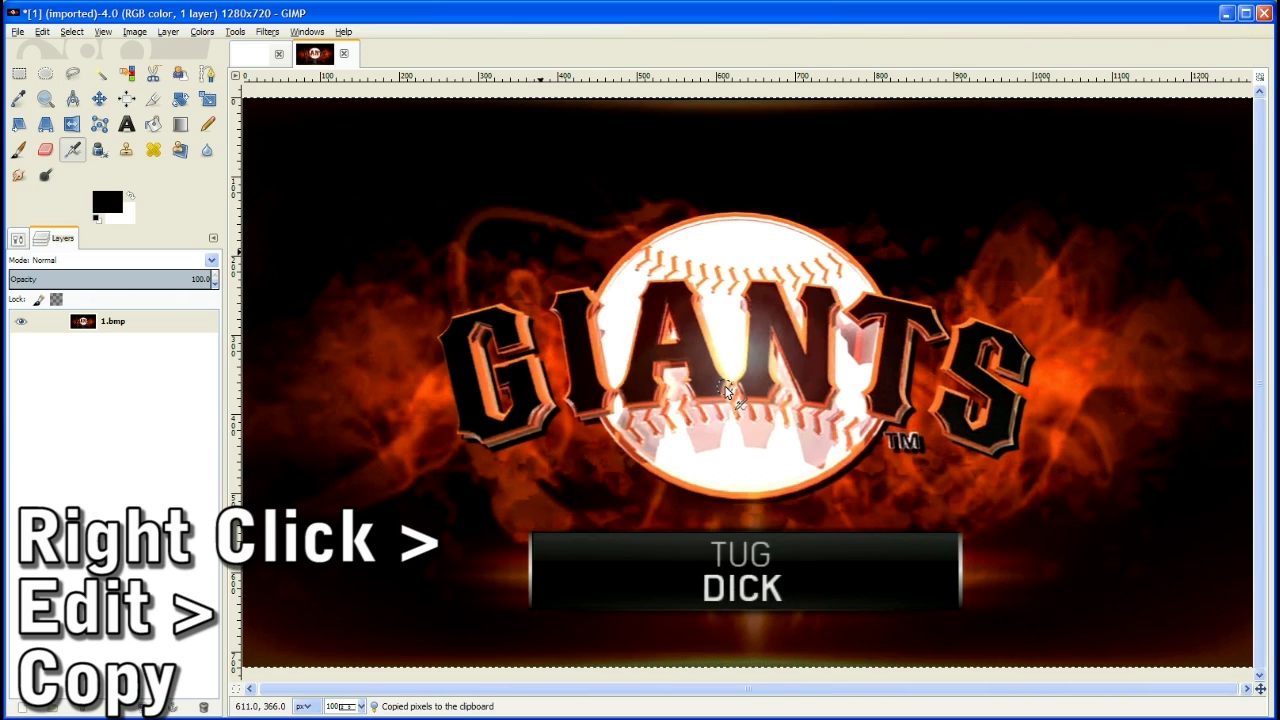
pyautogui.rightClick(494, 240)
pyautogui.moveTo(572, 273)
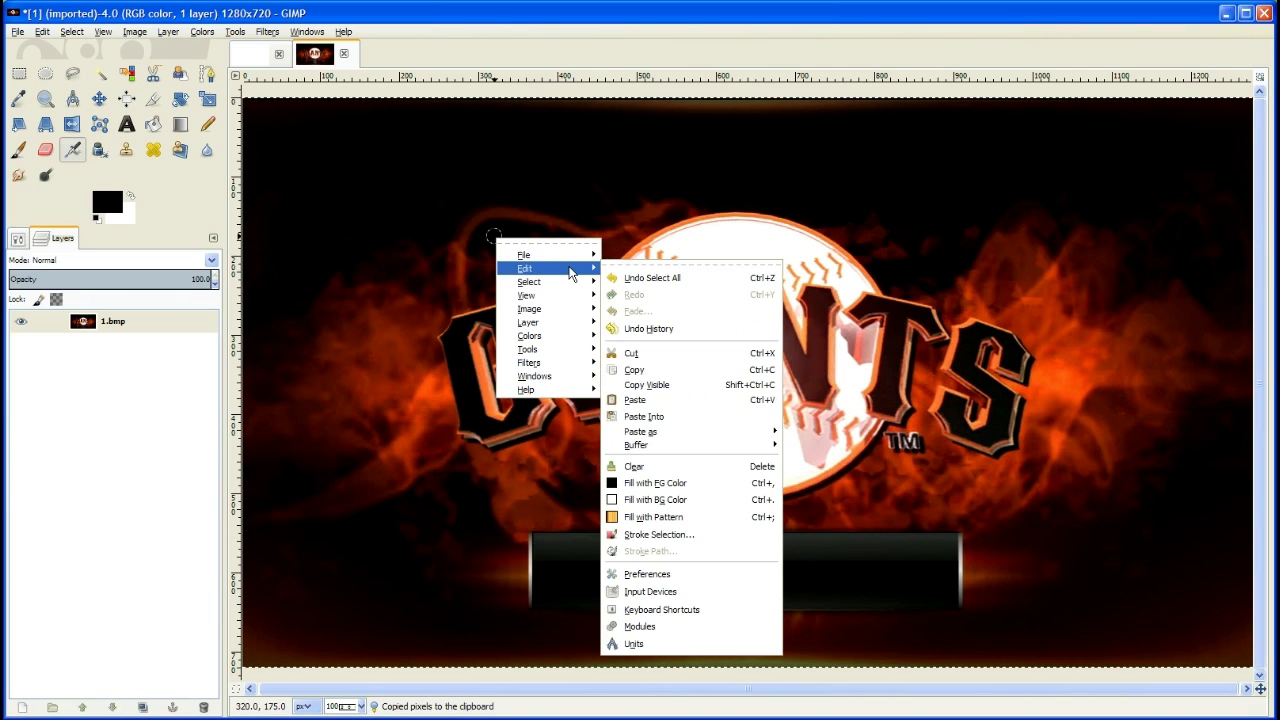
pyautogui.click(256, 60)
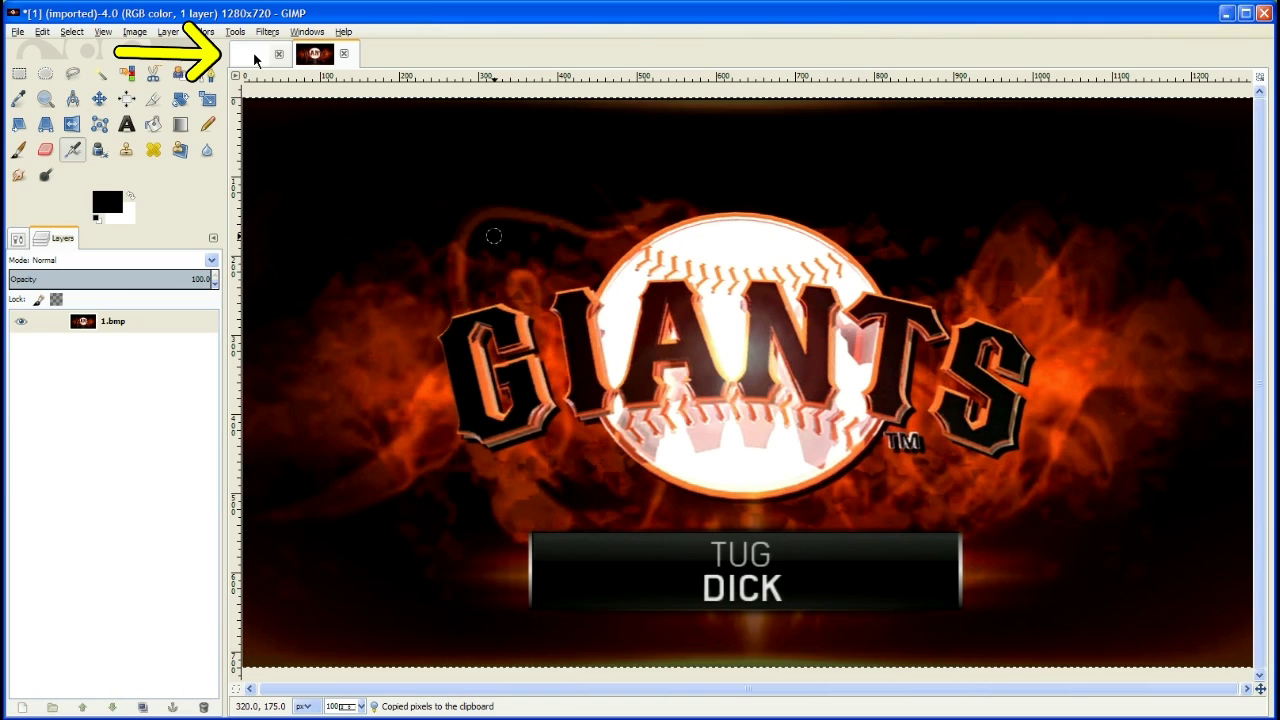
# Paste the copied Giants image into the Untitled canvas as a new layer.
pyautogui.click(254, 60)
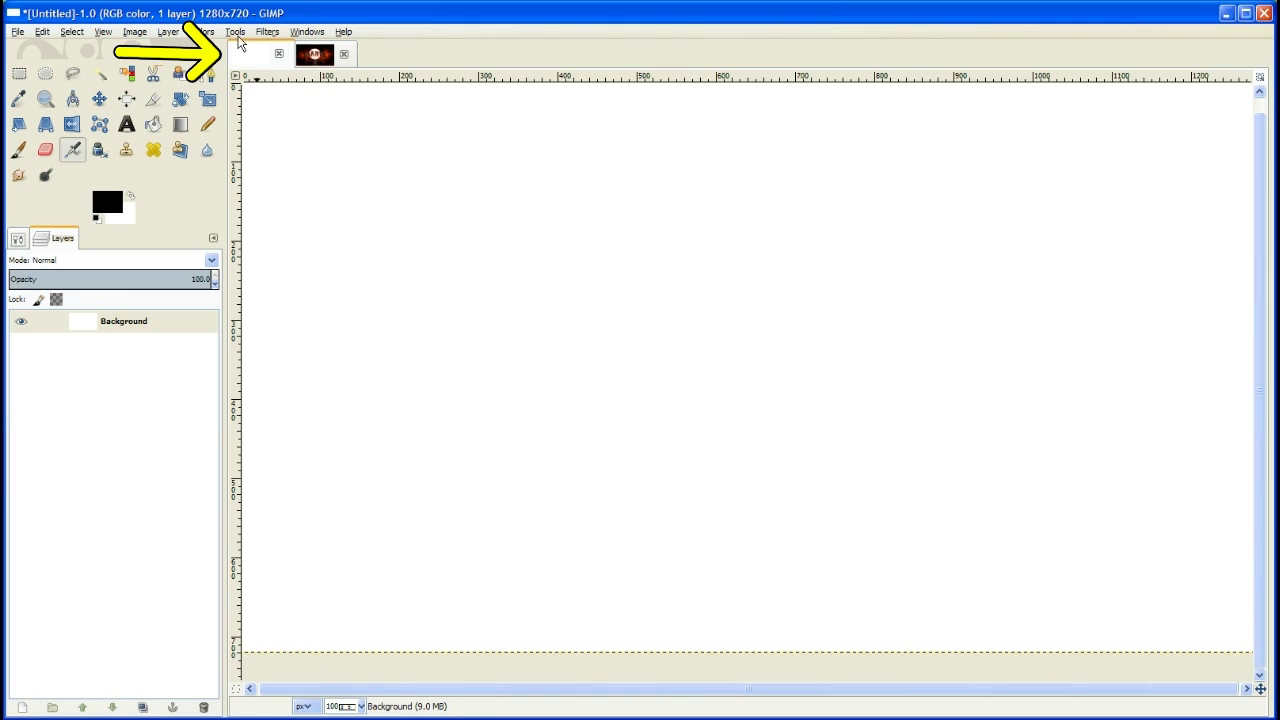
pyautogui.rightClick(574, 249)
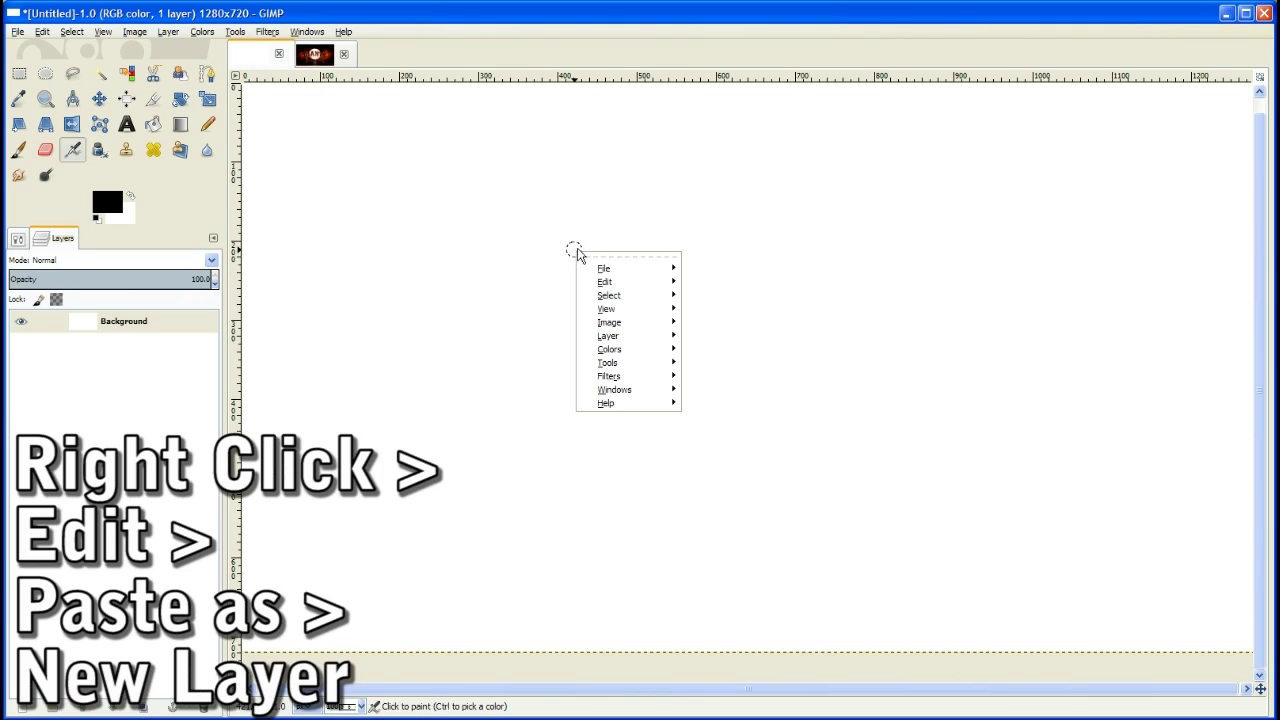
pyautogui.moveTo(625, 288)
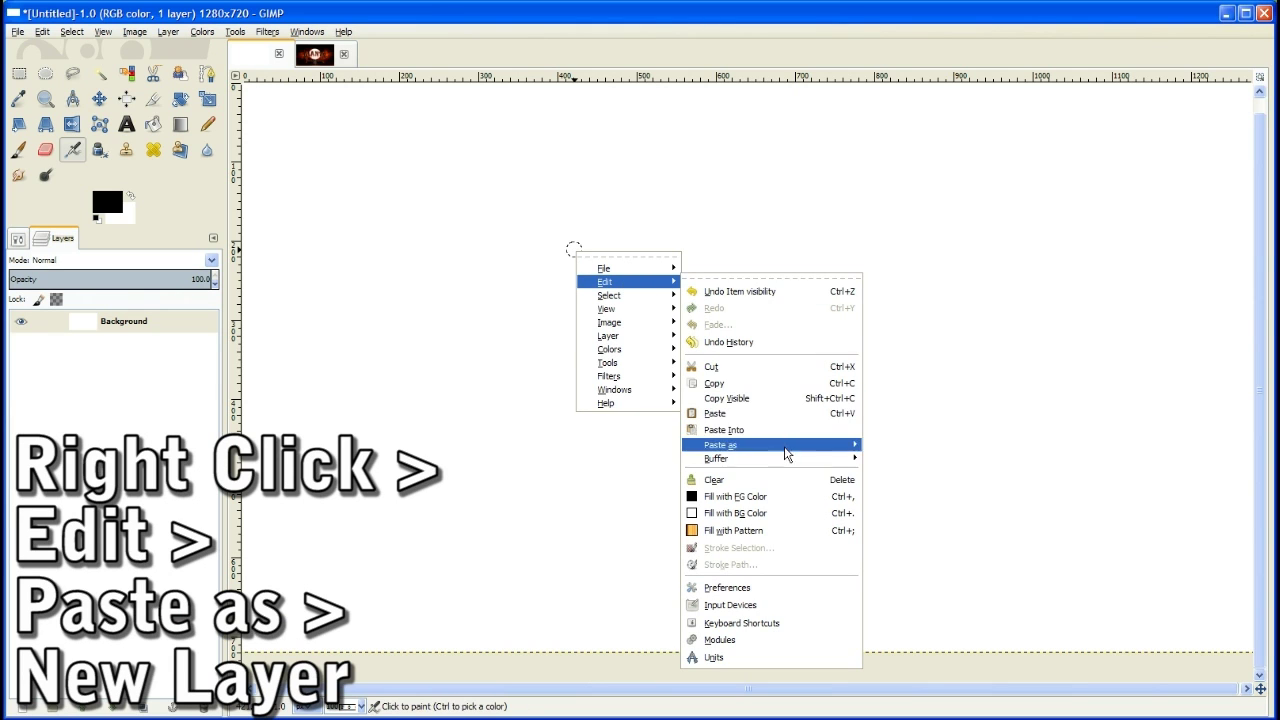
pyautogui.moveTo(784, 447)
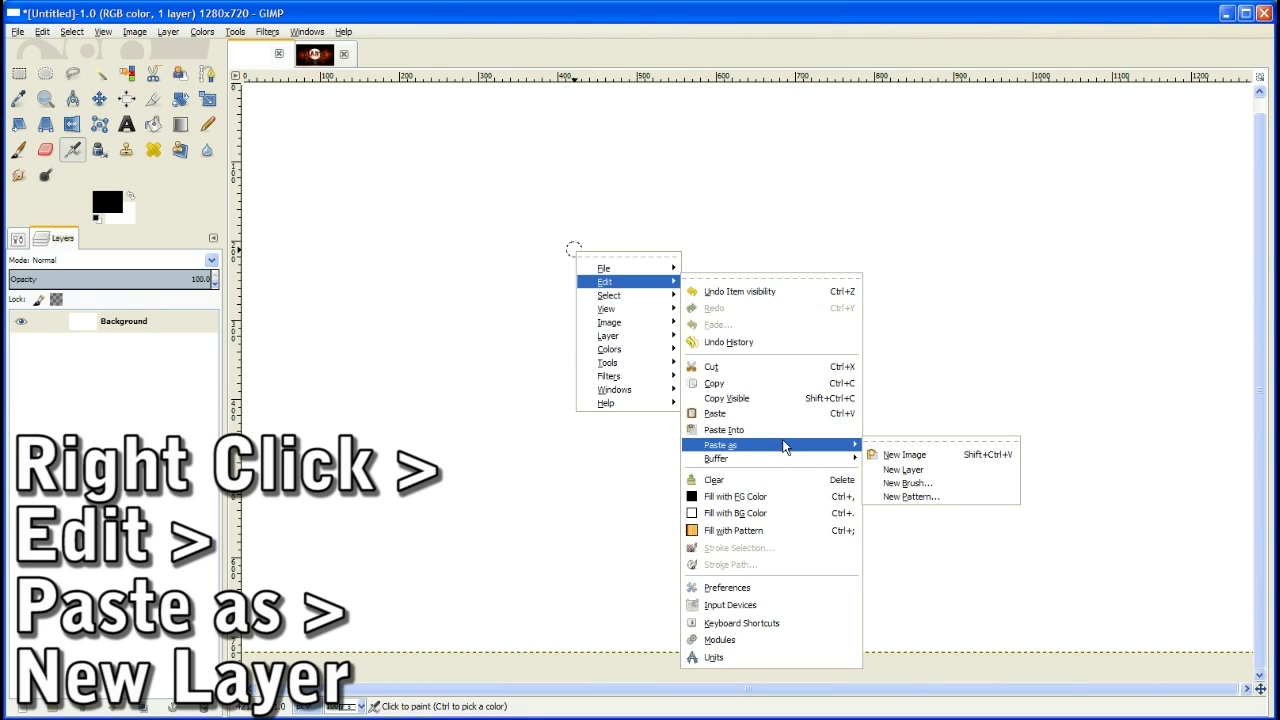
pyautogui.click(906, 472)
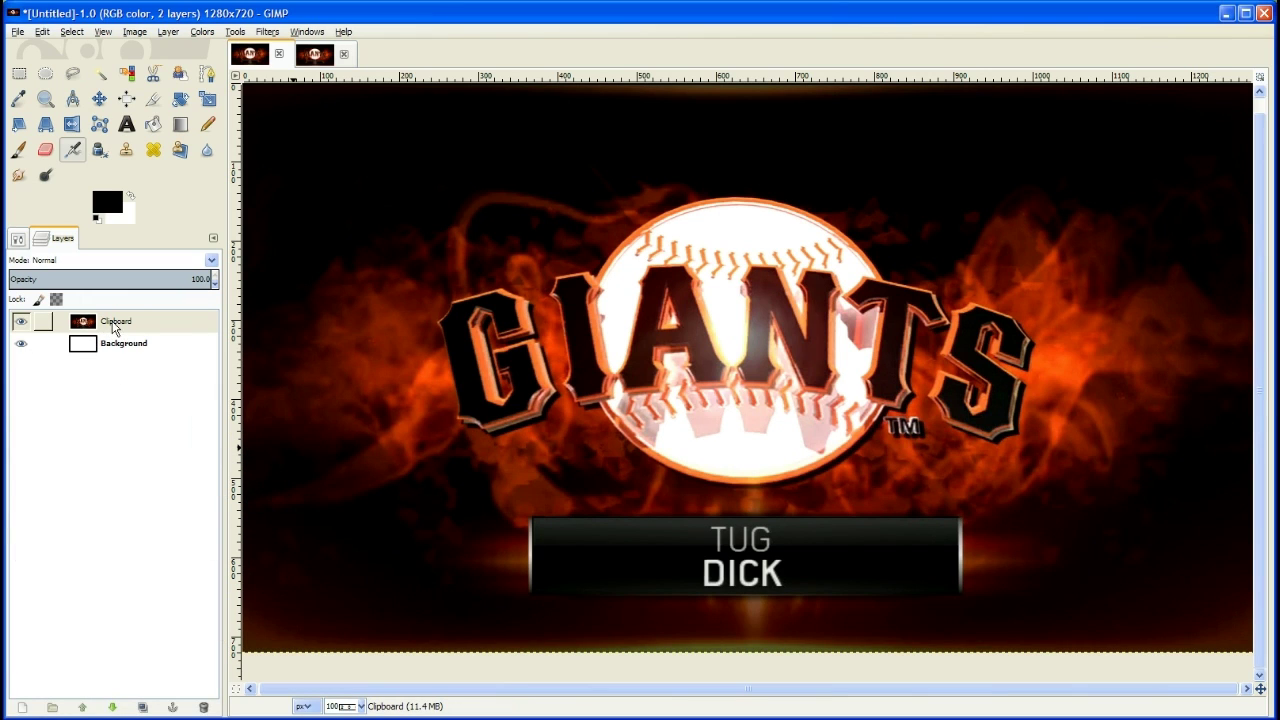
# Close the 1.bmp image and discard its changes.
pyautogui.click(314, 54)
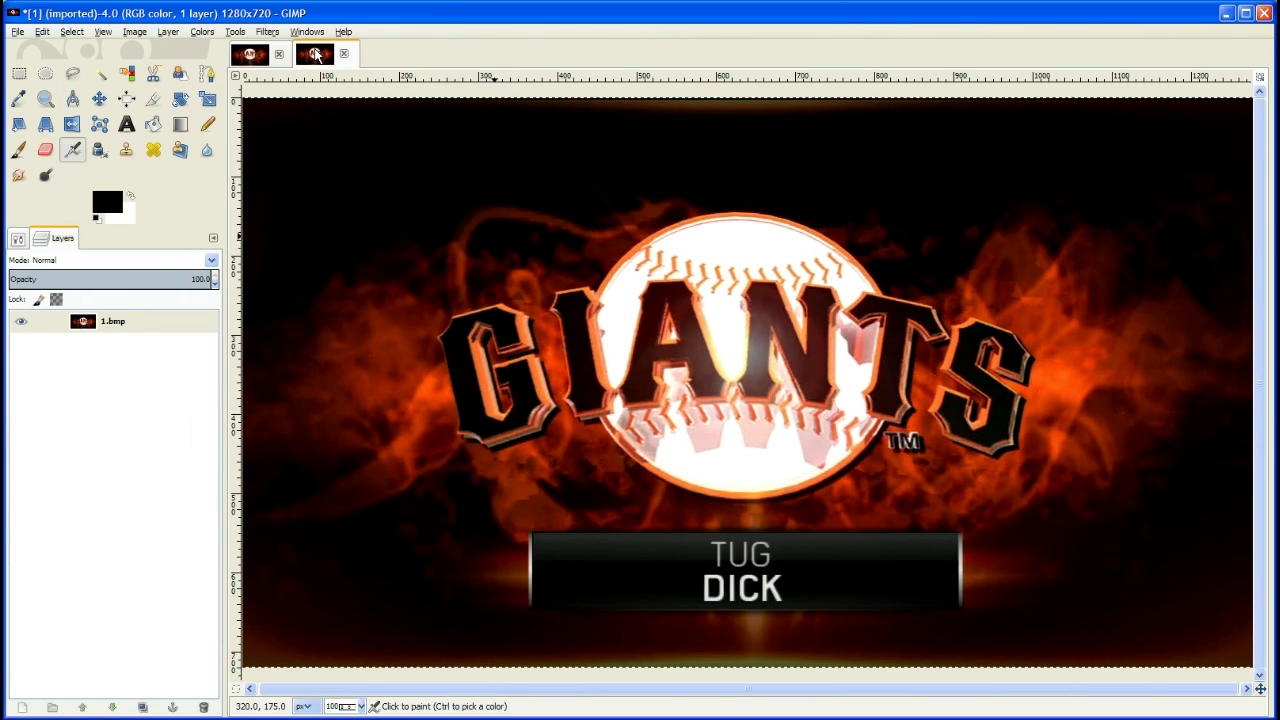
pyautogui.click(343, 53)
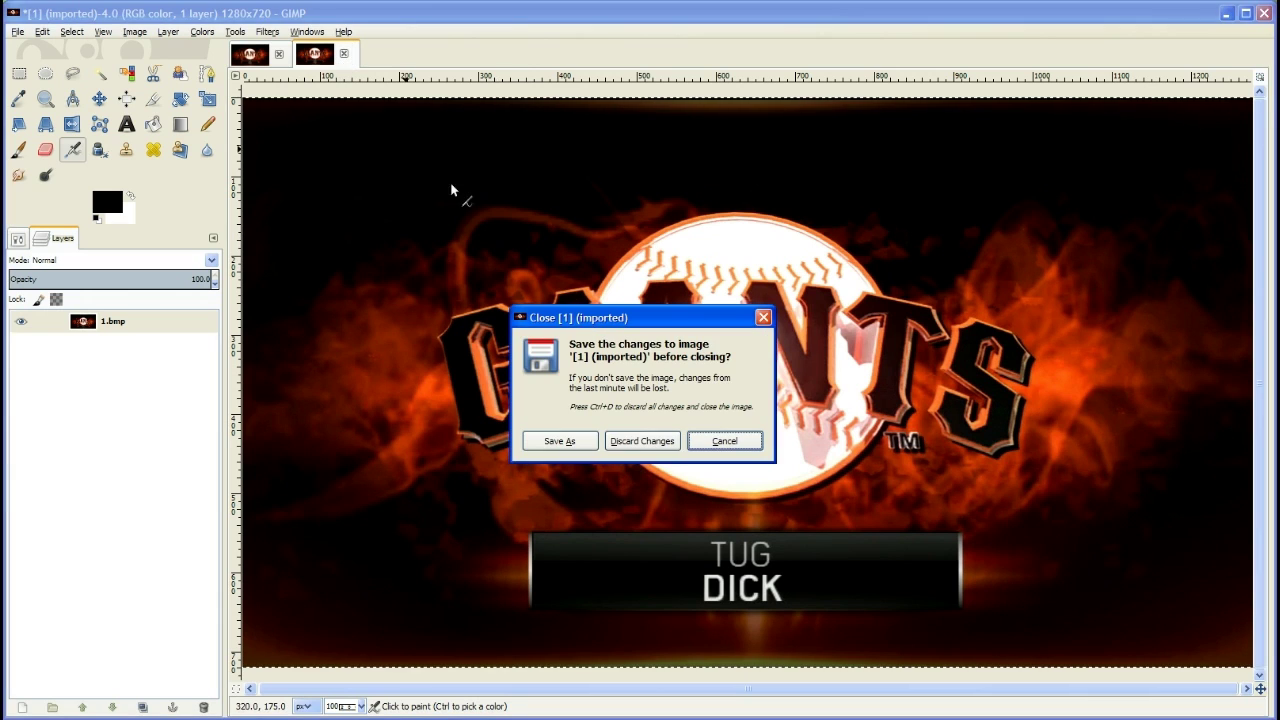
pyautogui.click(624, 447)
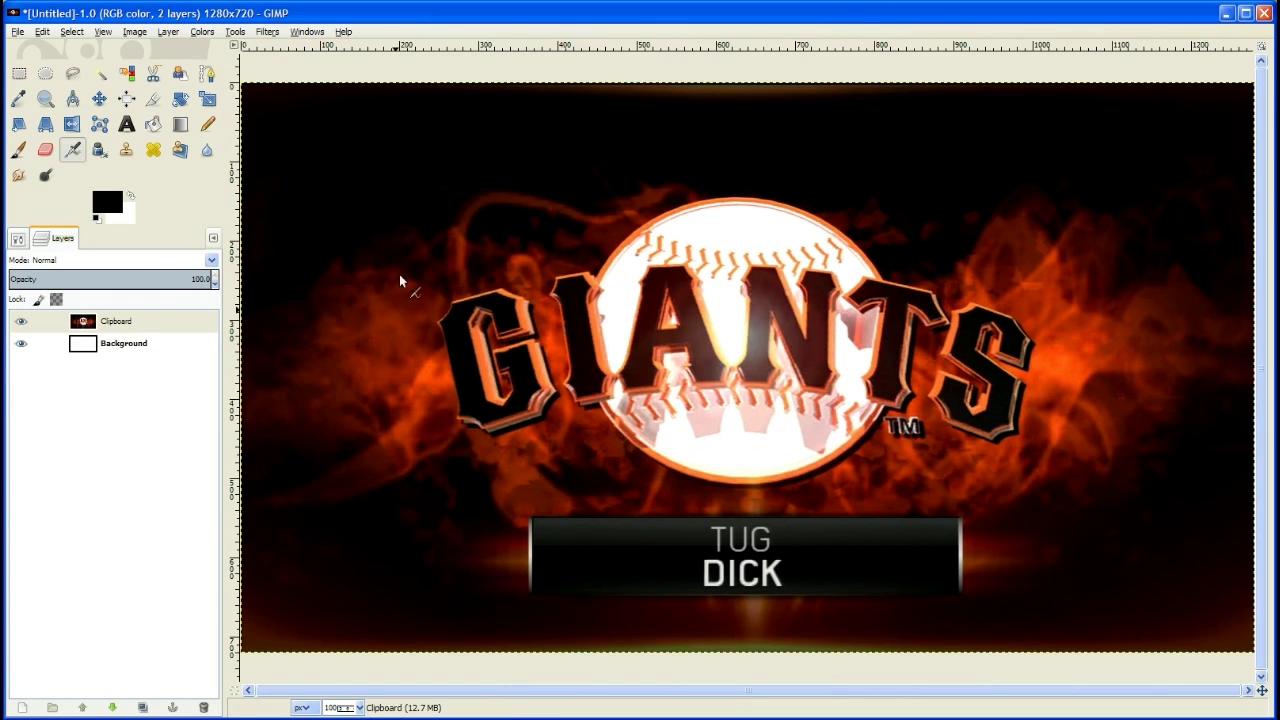
# Choose the Text tool with Sans Bold font at size 180.
pyautogui.click(19, 322)
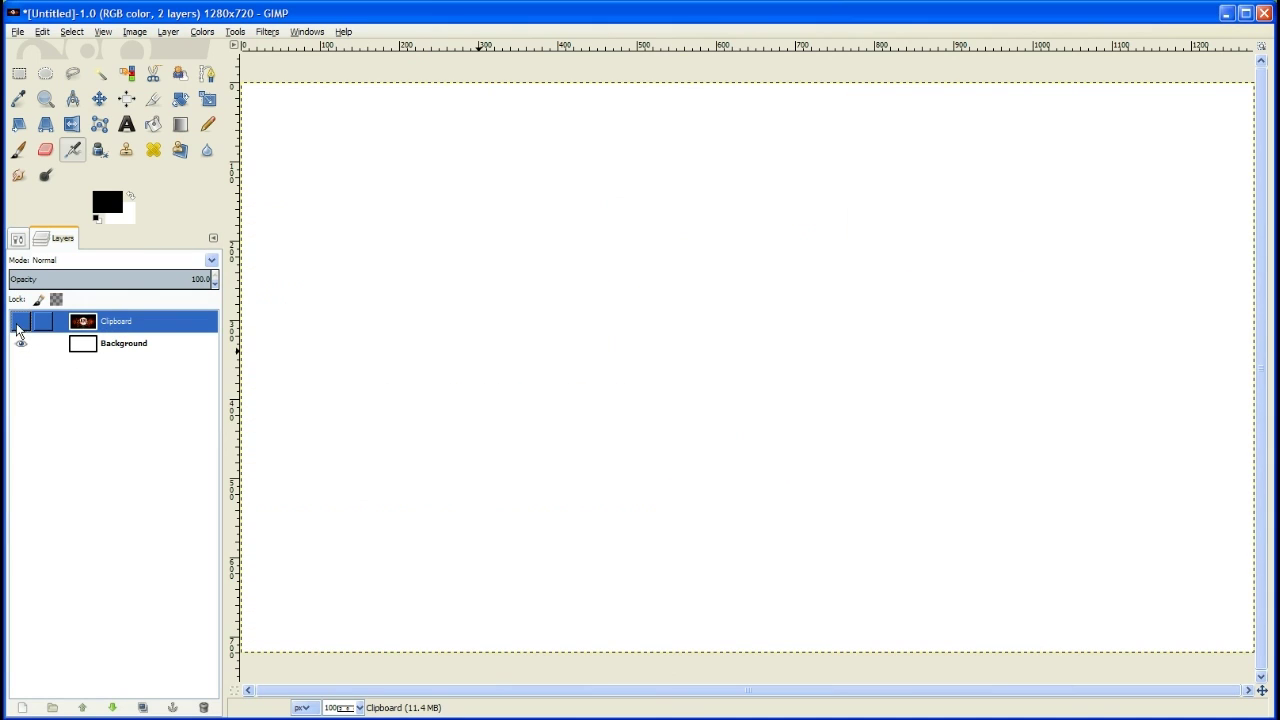
pyautogui.click(19, 322)
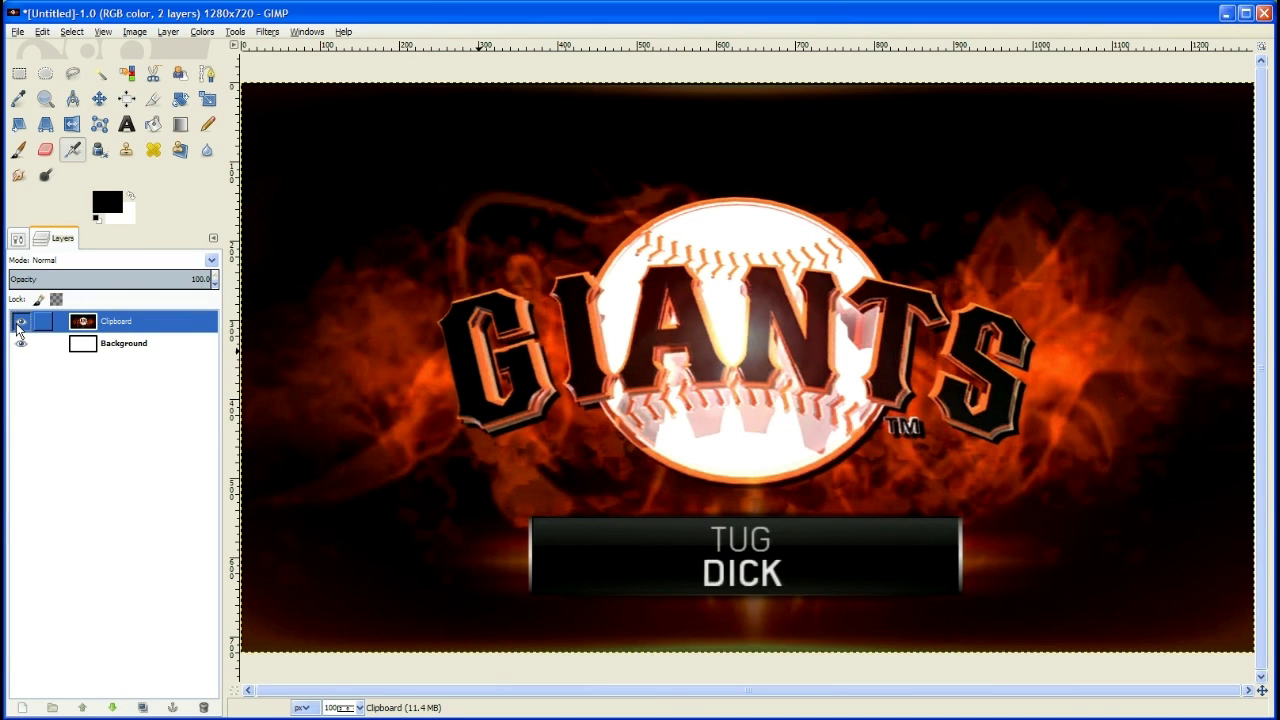
pyautogui.click(131, 127)
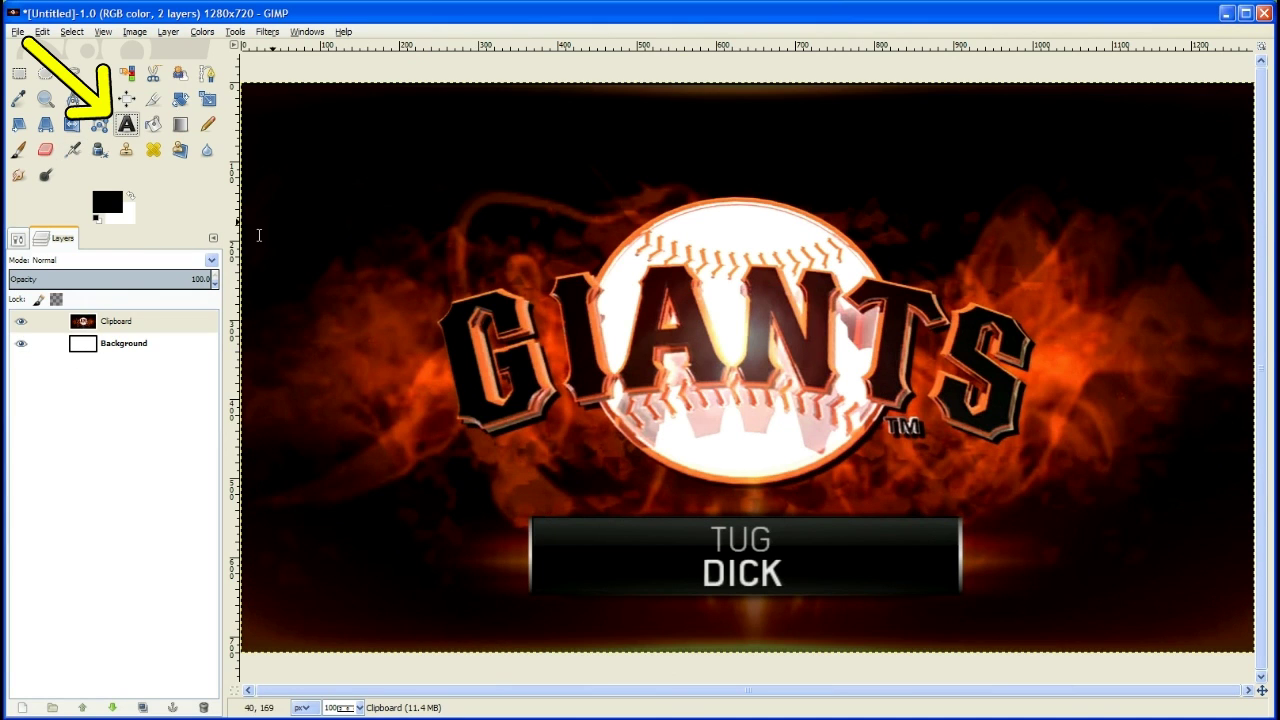
pyautogui.click(18, 240)
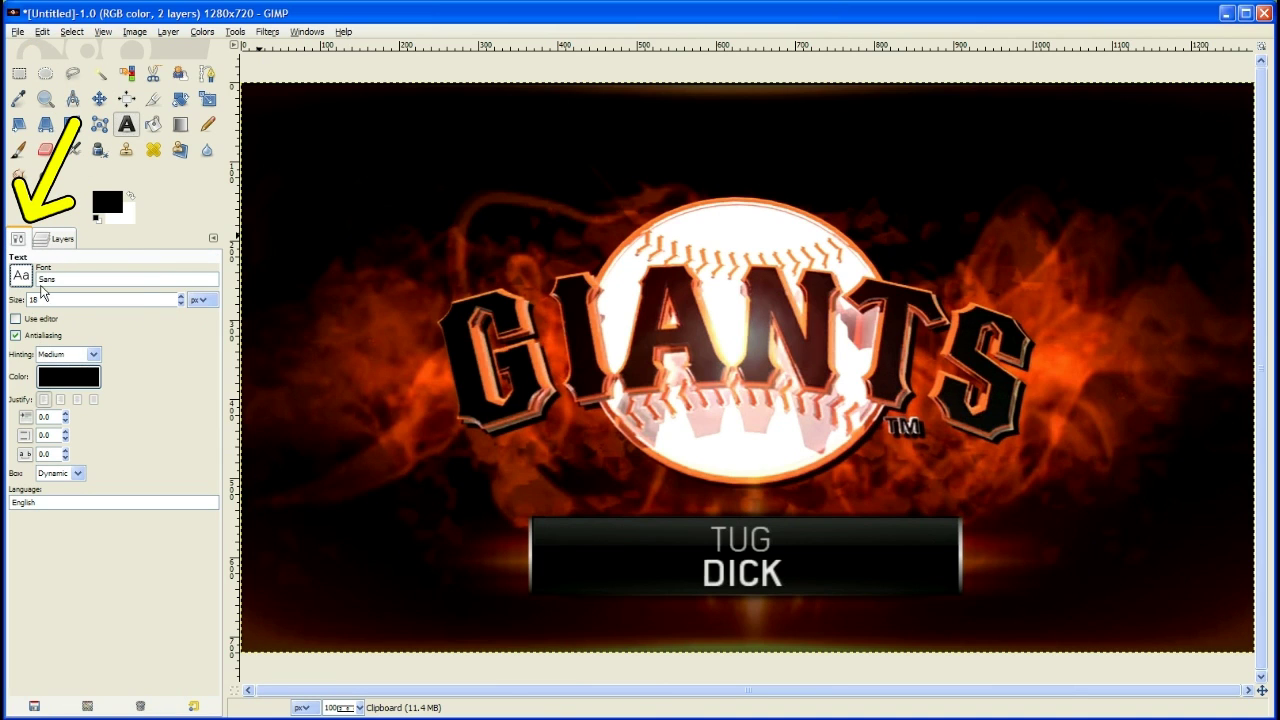
pyautogui.doubleClick(96, 300)
pyautogui.click(21, 276)
pyautogui.click(22, 330)
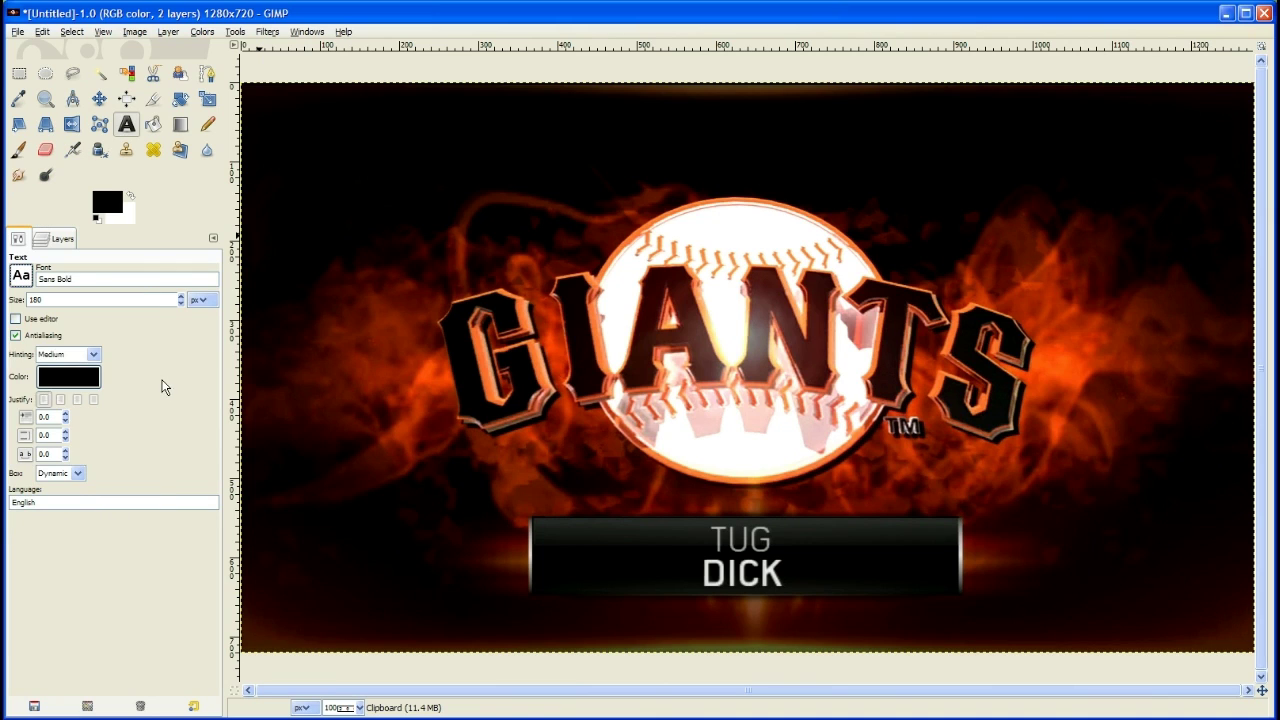
pyautogui.click(25, 281)
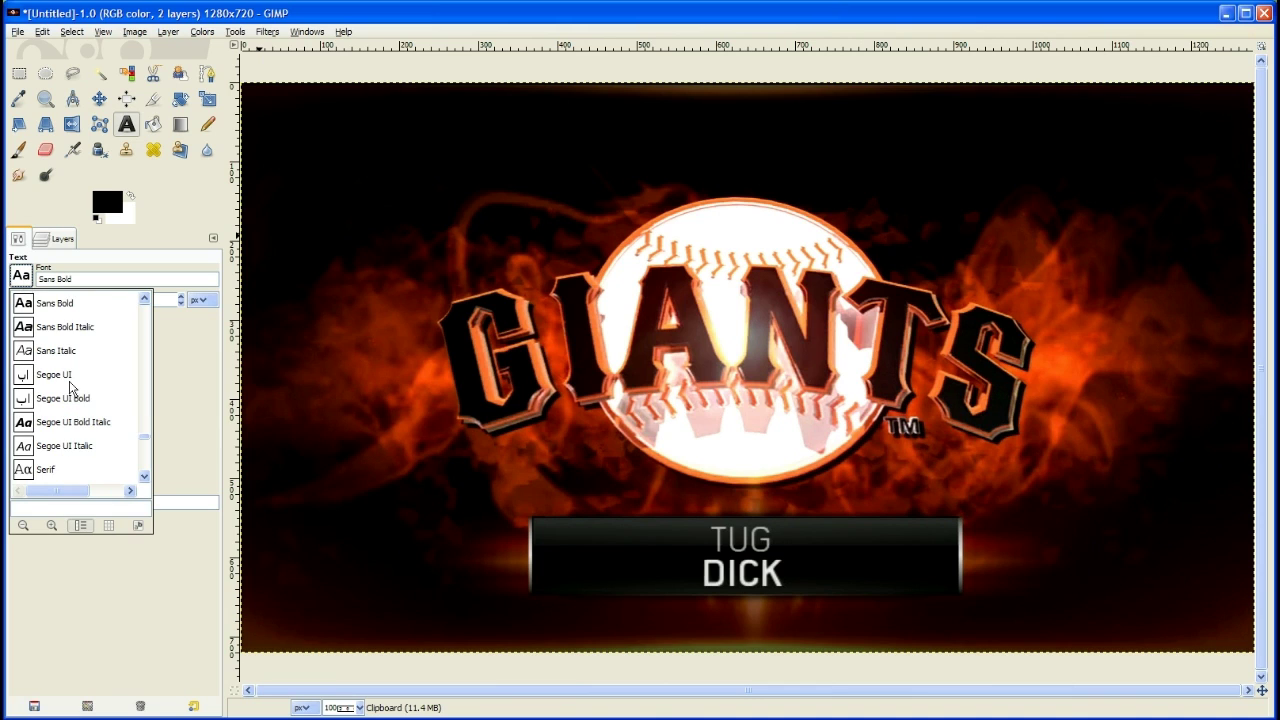
pyautogui.click(28, 281)
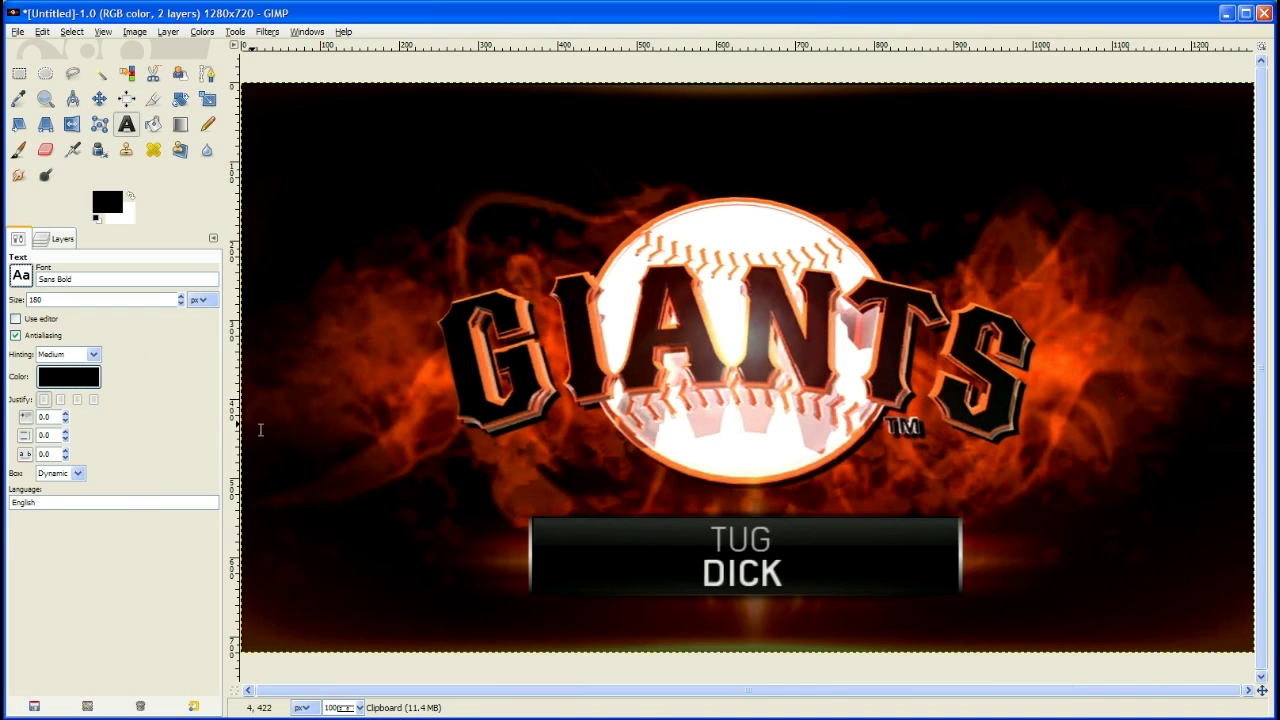
# Set the Text tool colour to white.
pyautogui.click(68, 376)
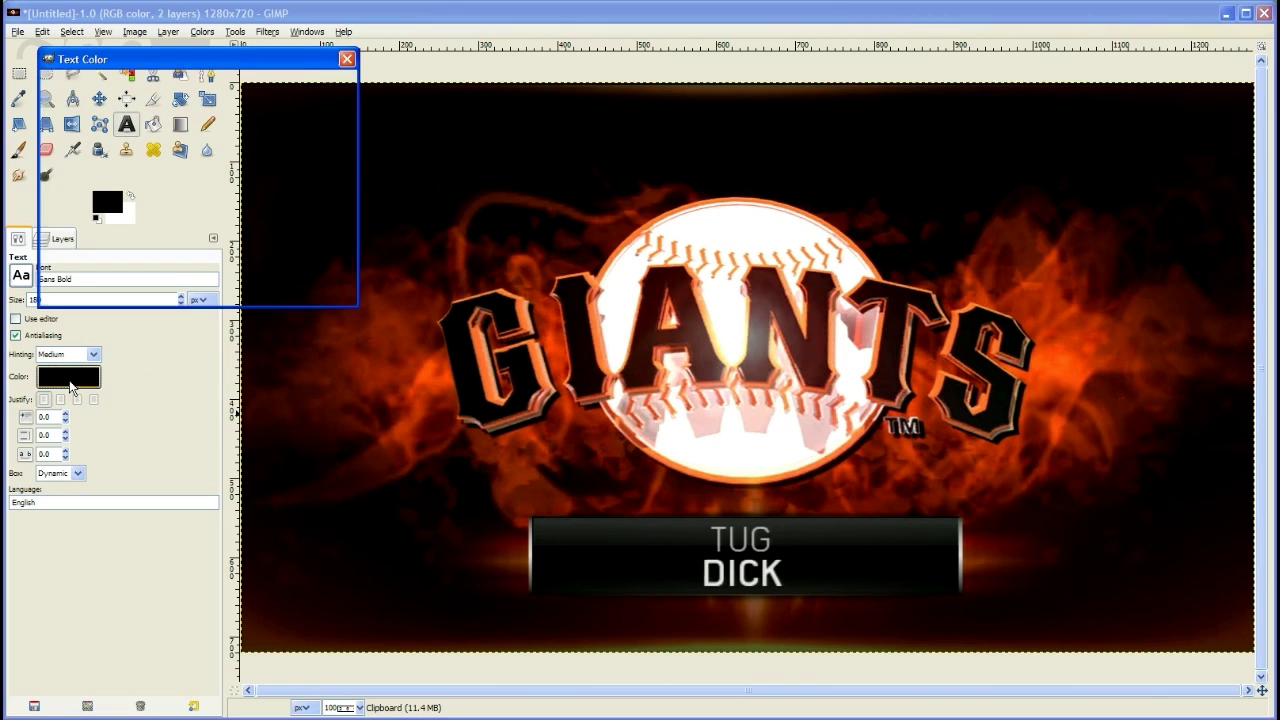
pyautogui.moveTo(114, 162); pyautogui.dragTo(193, 284)
pyautogui.click(243, 286)
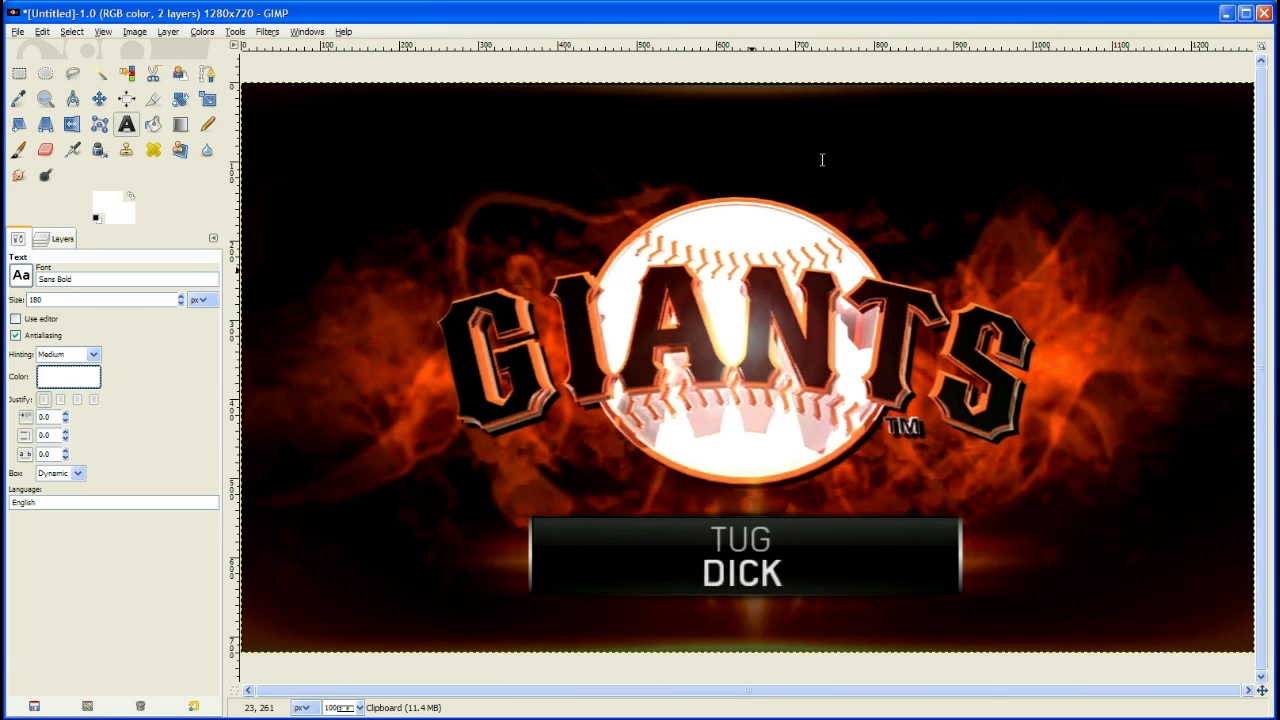
# Draw a text box in the canvas's top-right corner and type a white 1.
pyautogui.moveTo(1022, 98); pyautogui.dragTo(1255, 240)
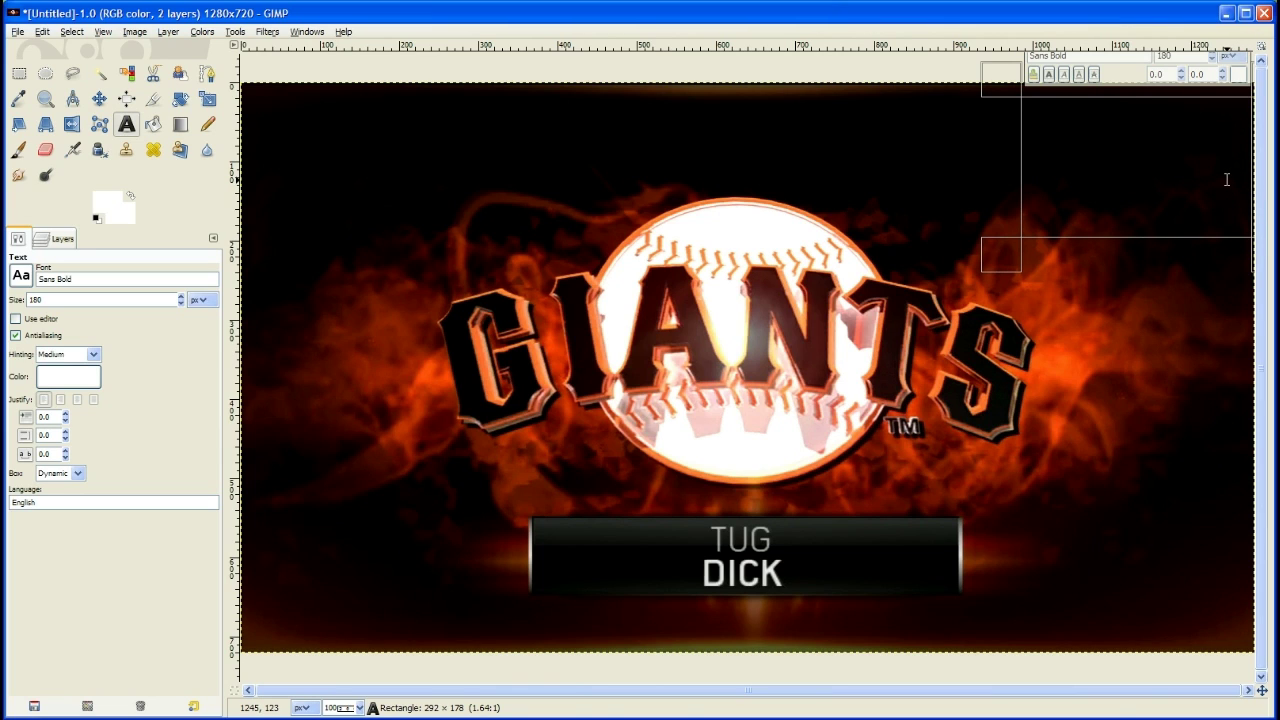
pyautogui.write('1')
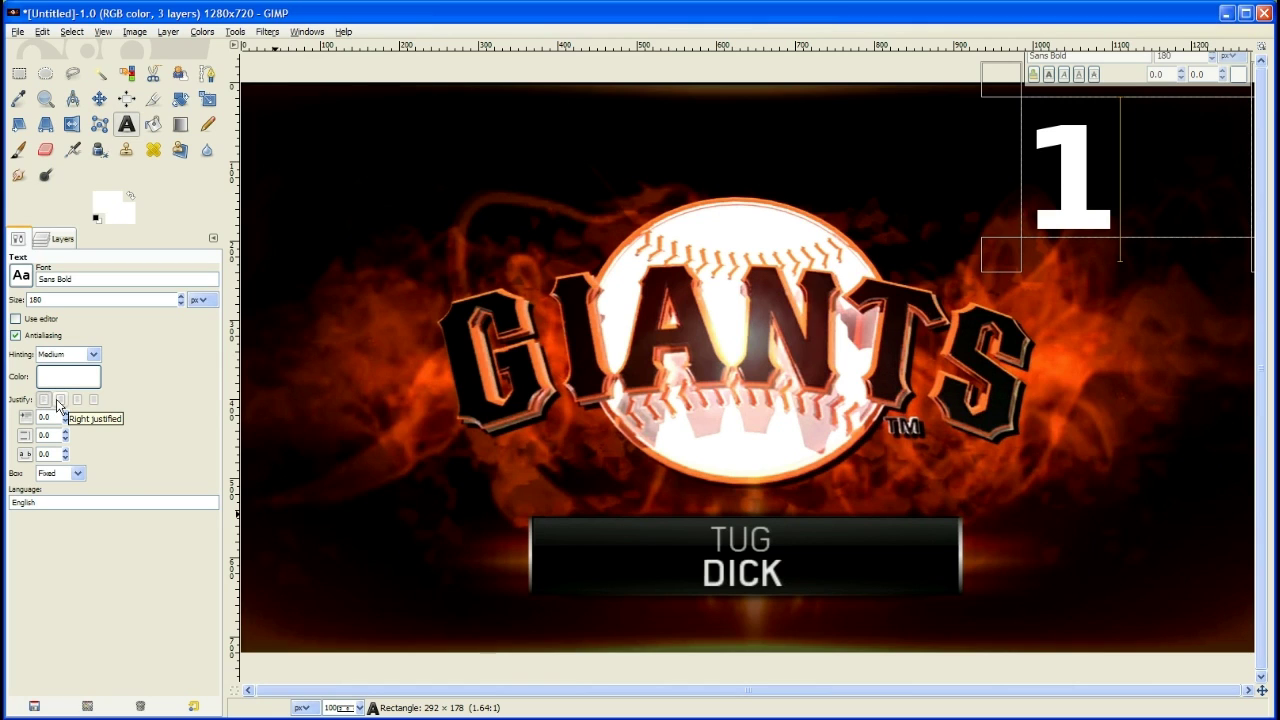
# Right-justify the 1 and check the text and Clipboard layers' visibility.
pyautogui.click(60, 400)
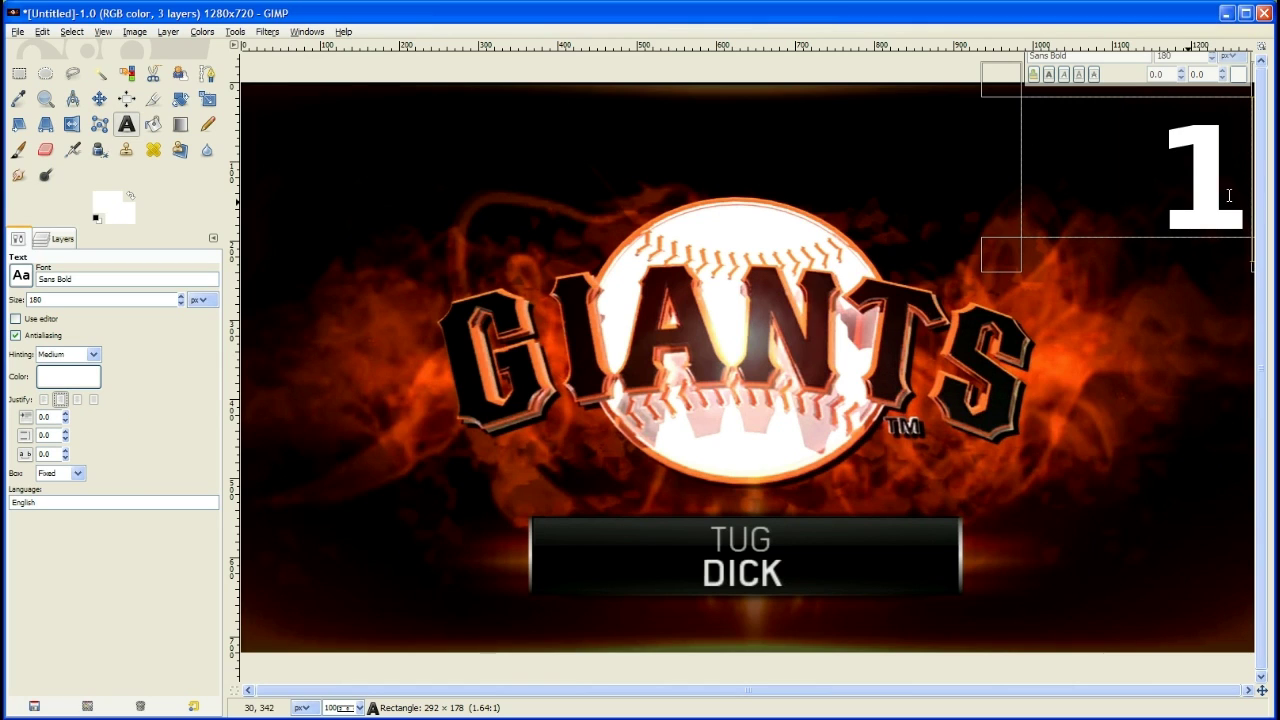
pyautogui.click(52, 244)
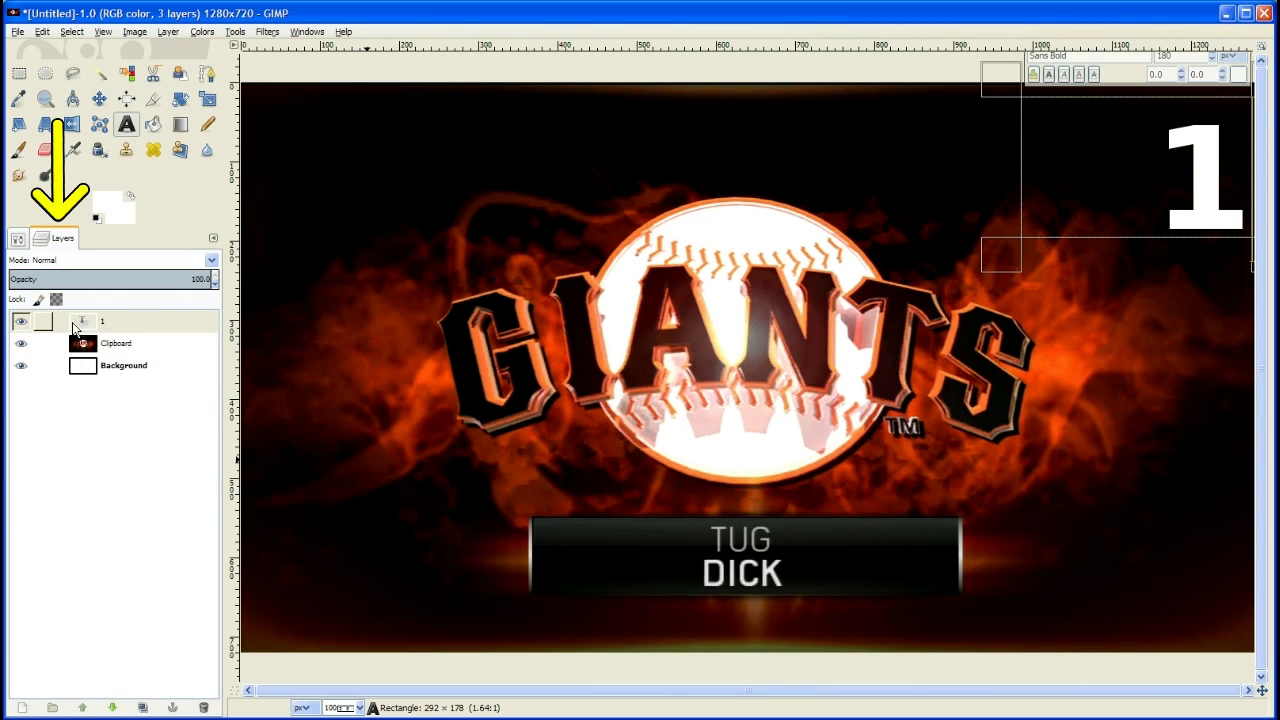
pyautogui.click(18, 321)
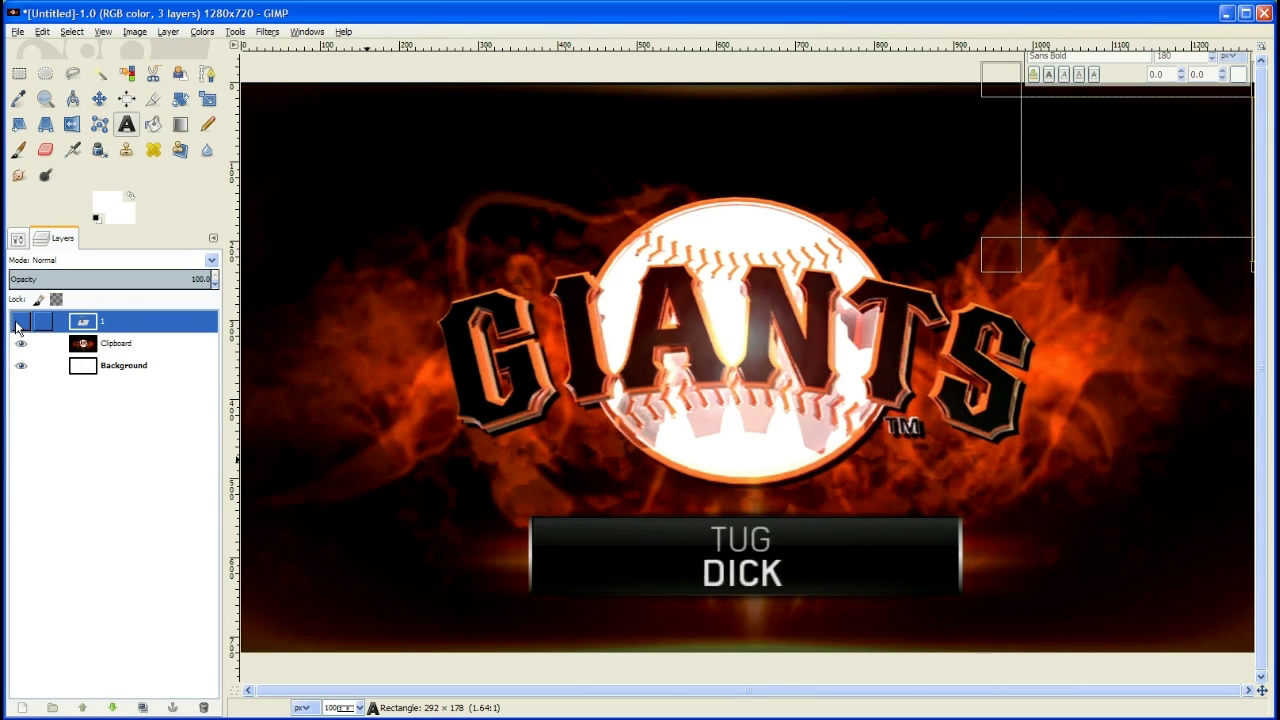
pyautogui.click(18, 321)
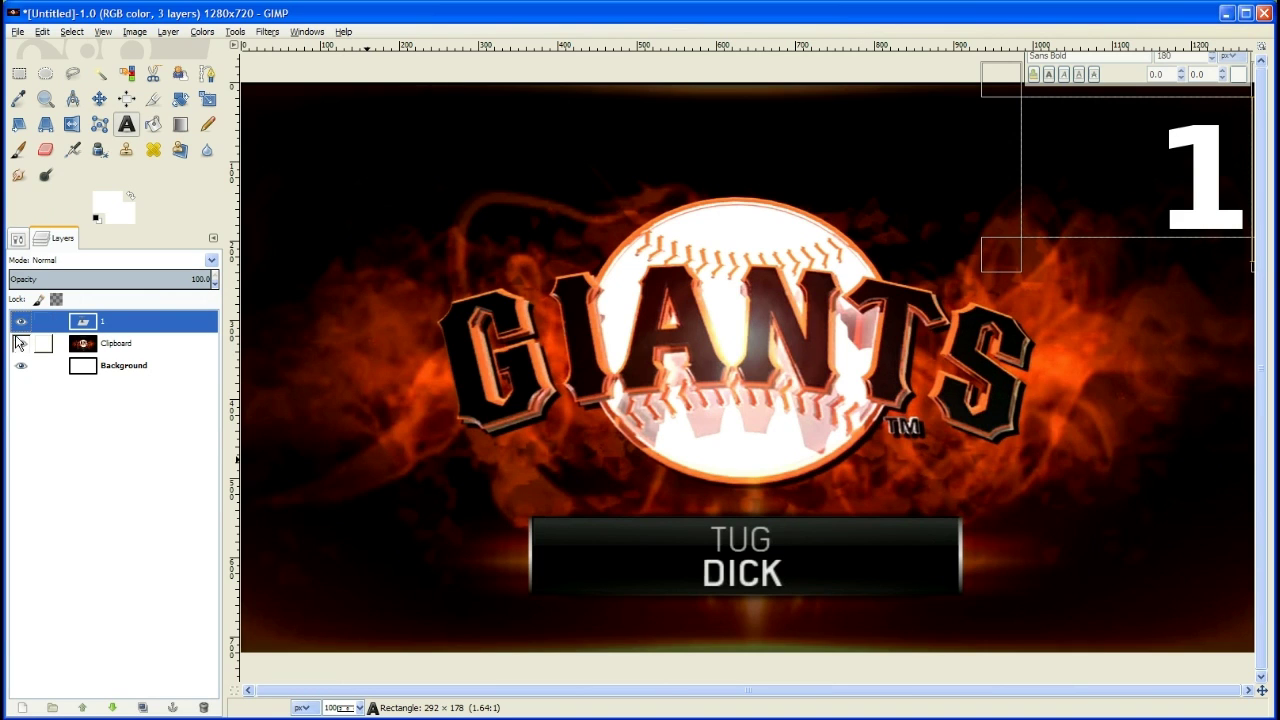
pyautogui.click(18, 344)
pyautogui.click(18, 344)
pyautogui.click(118, 344)
pyautogui.click(117, 323)
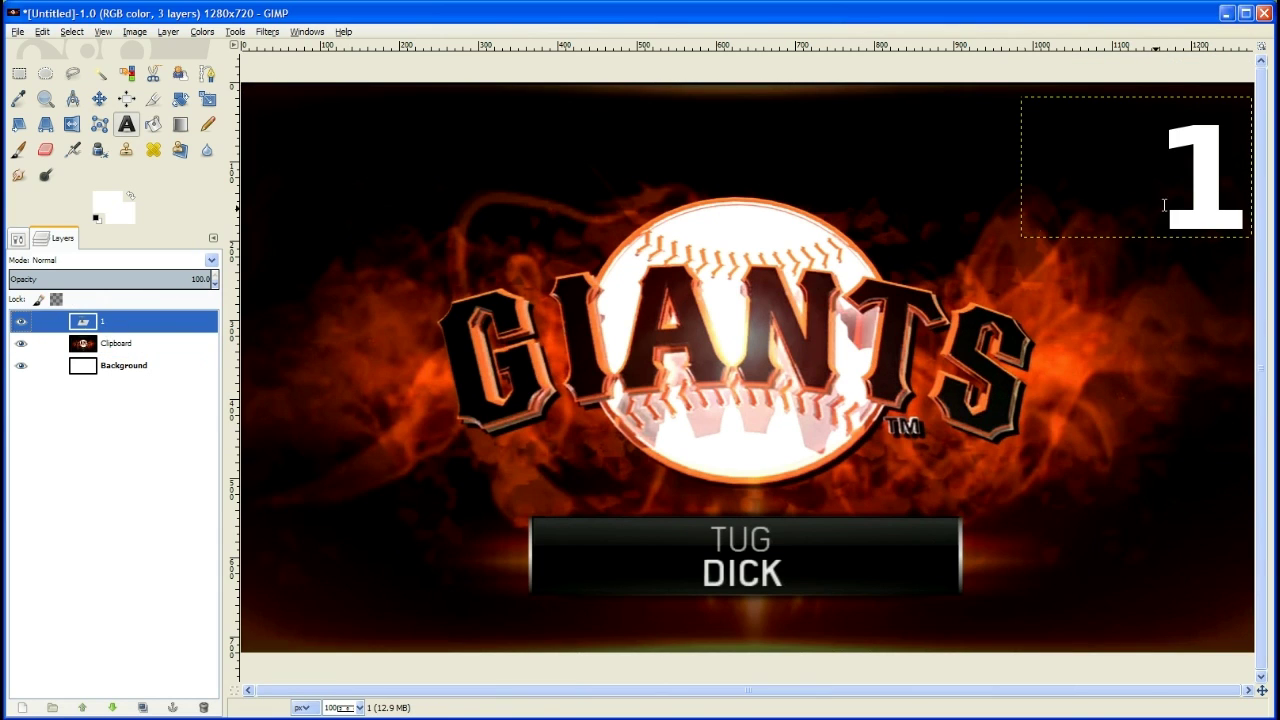
# Try other digits in the number's text box, then restore it to 1.
pyautogui.click(1218, 187)
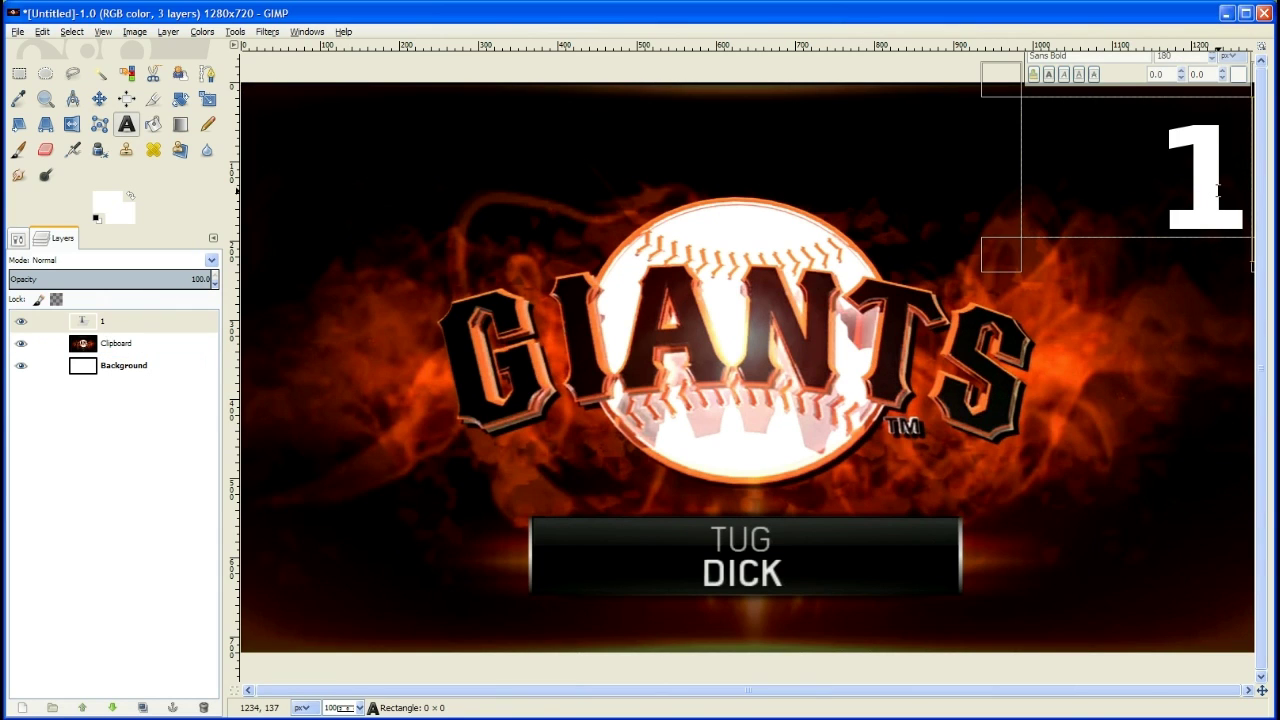
pyautogui.write('2')
pyautogui.moveTo(1228, 190); pyautogui.dragTo(1058, 185)
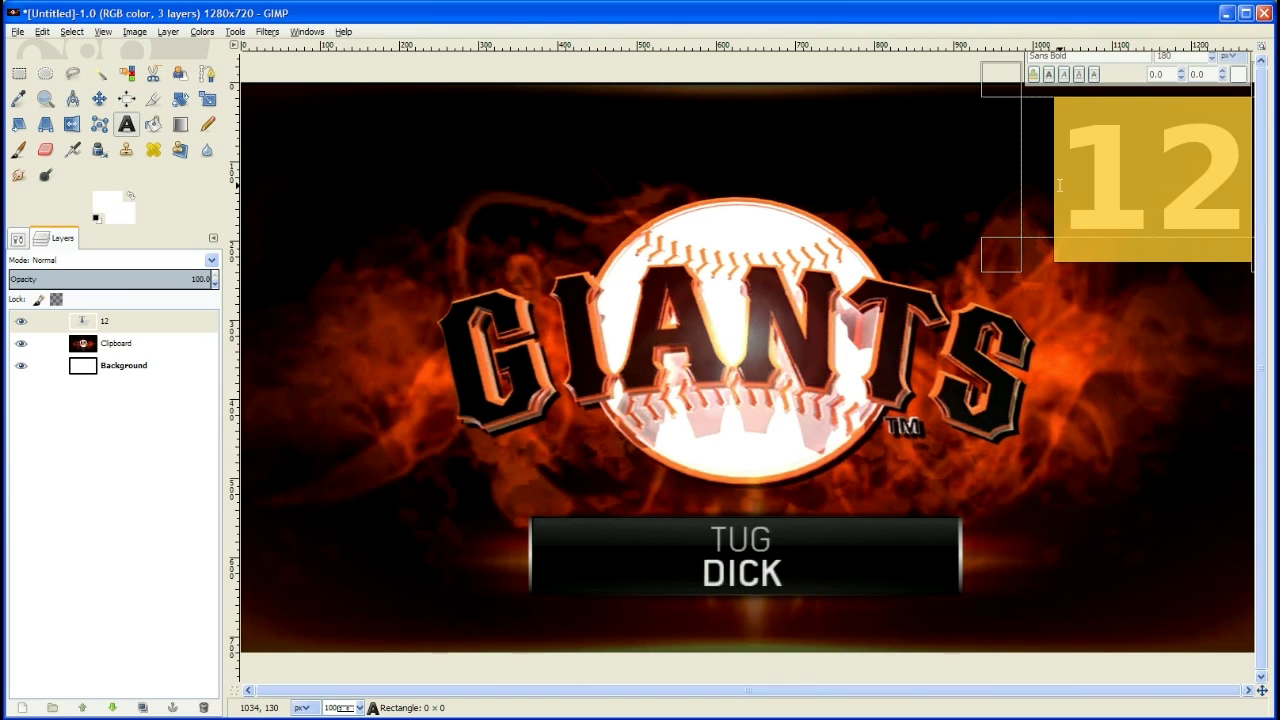
pyautogui.write('1')
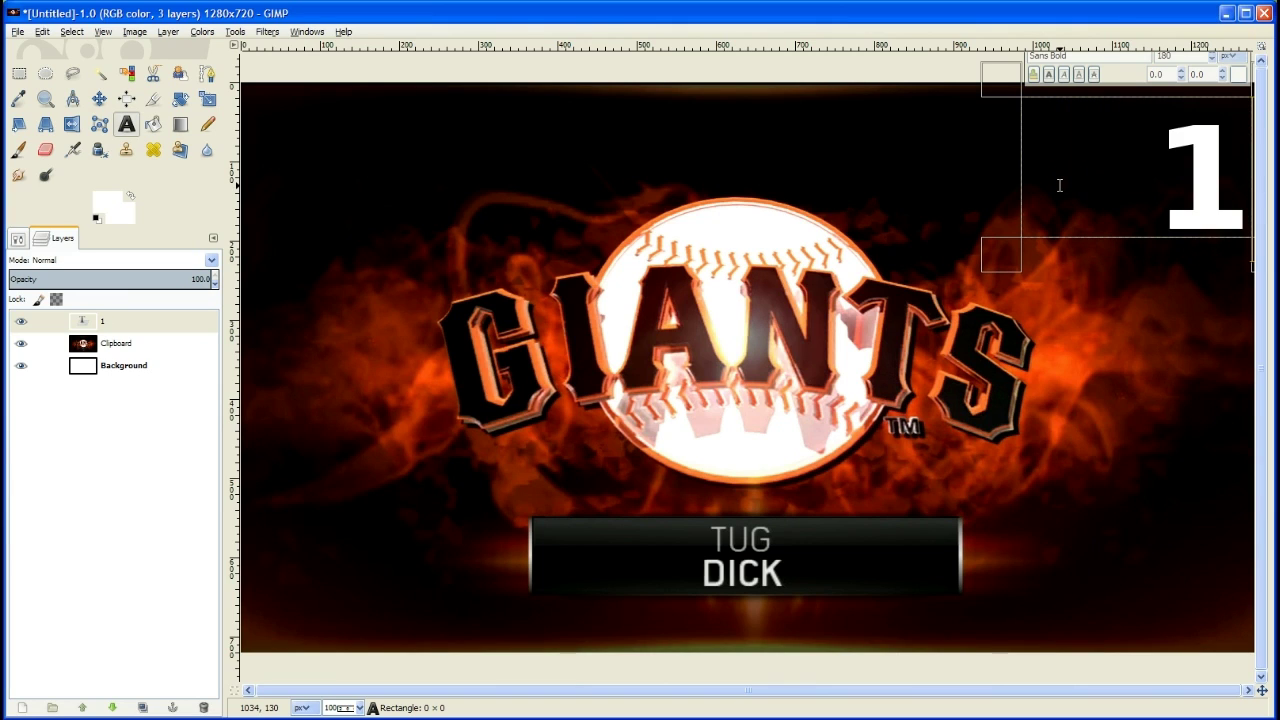
pyautogui.moveTo(1140, 175); pyautogui.dragTo(1212, 179)
pyautogui.write('3')
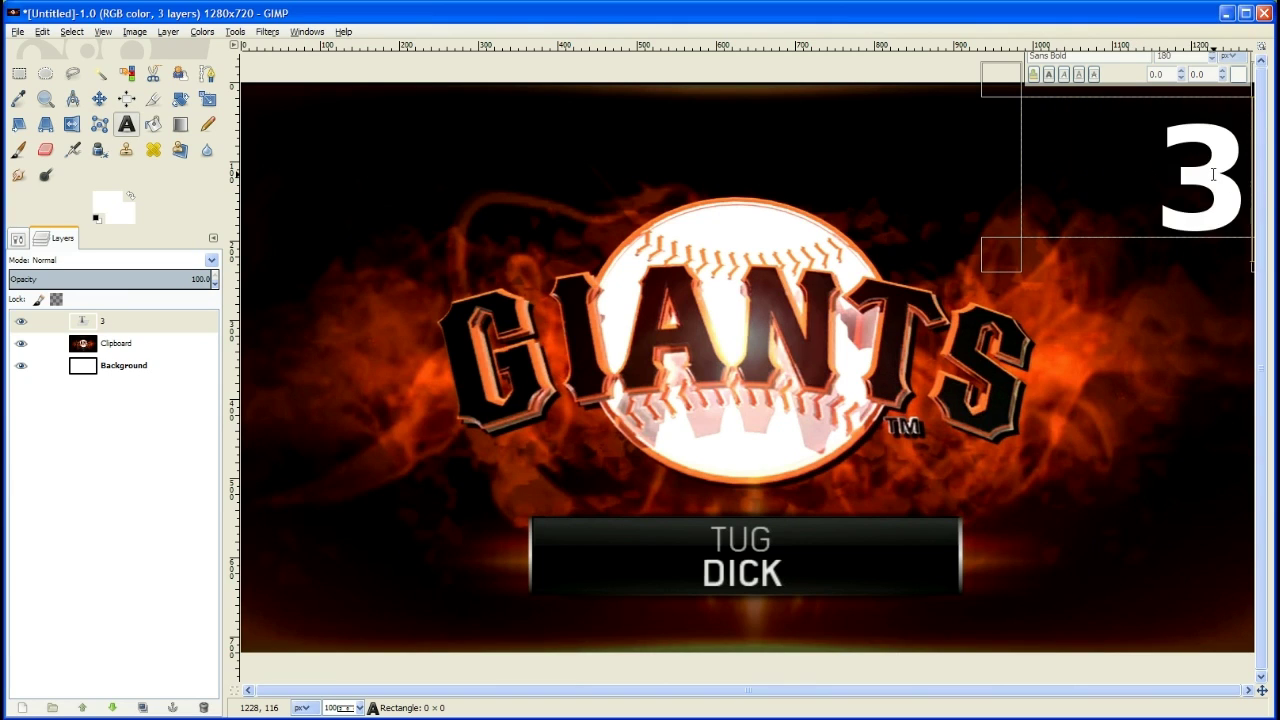
pyautogui.write('1')
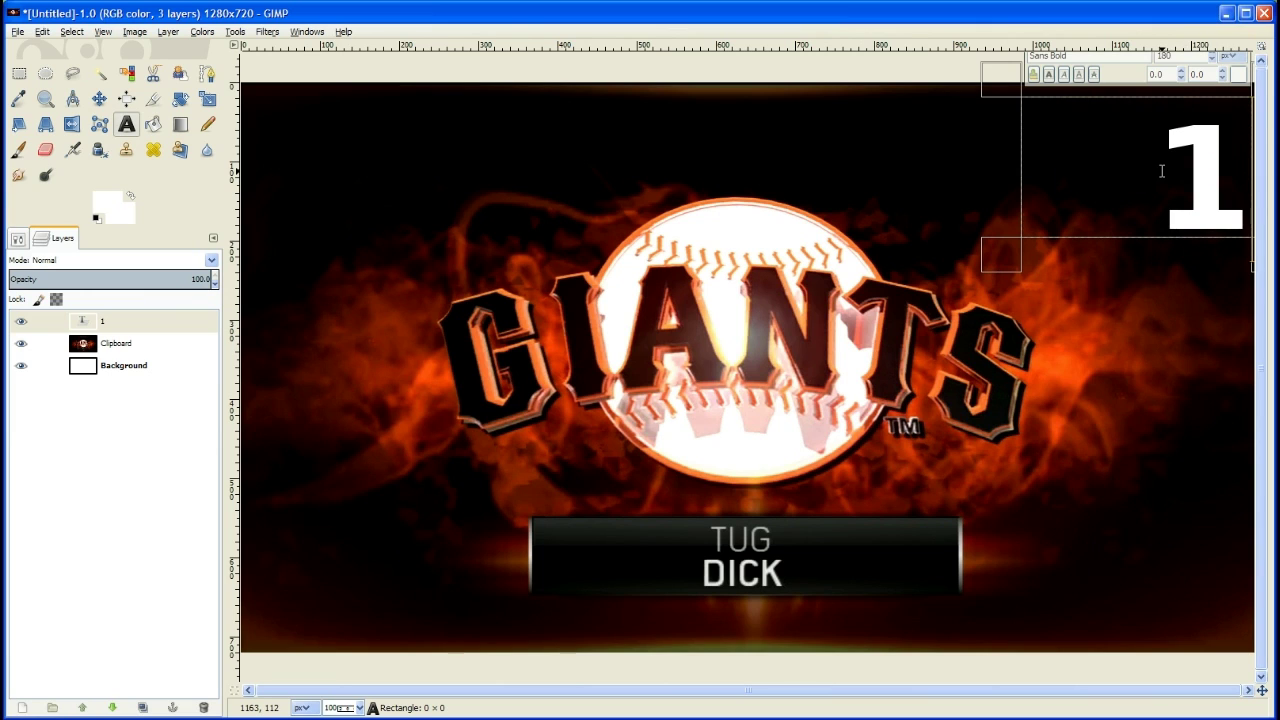
pyautogui.click(115, 321)
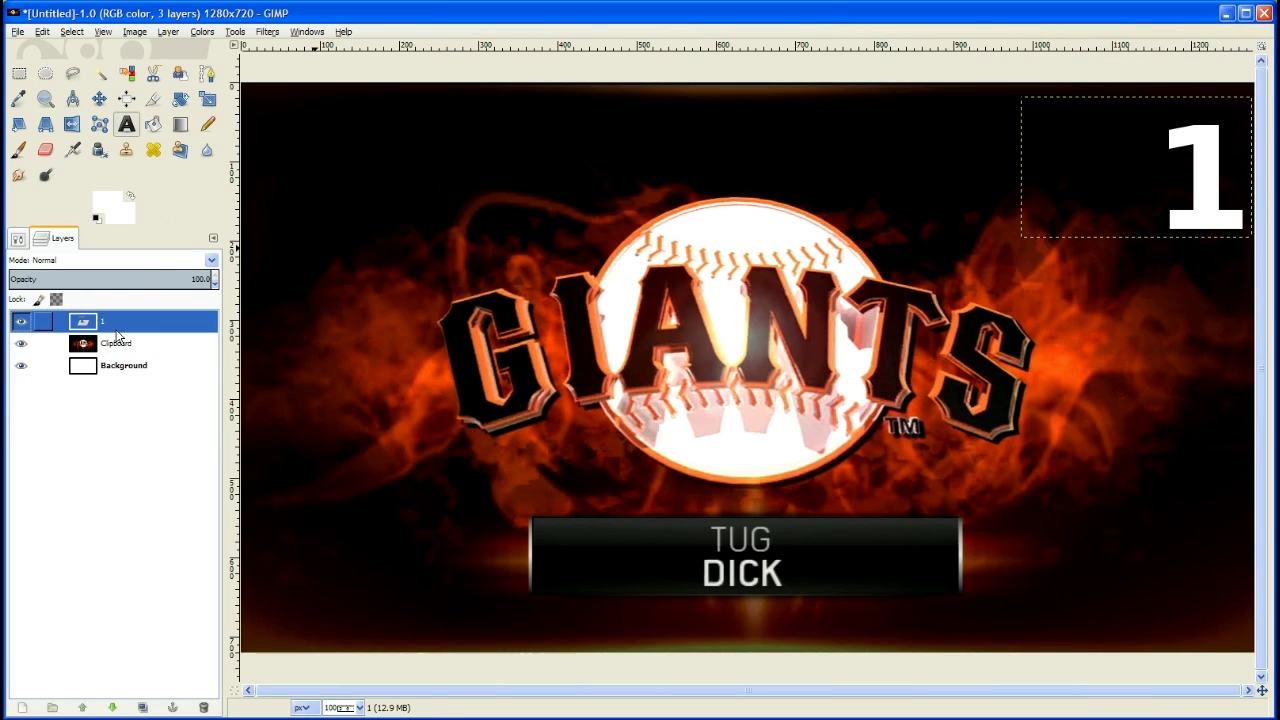
# Add a 'Big Butt' text box at the upper left with text size 100.
pyautogui.click(127, 125)
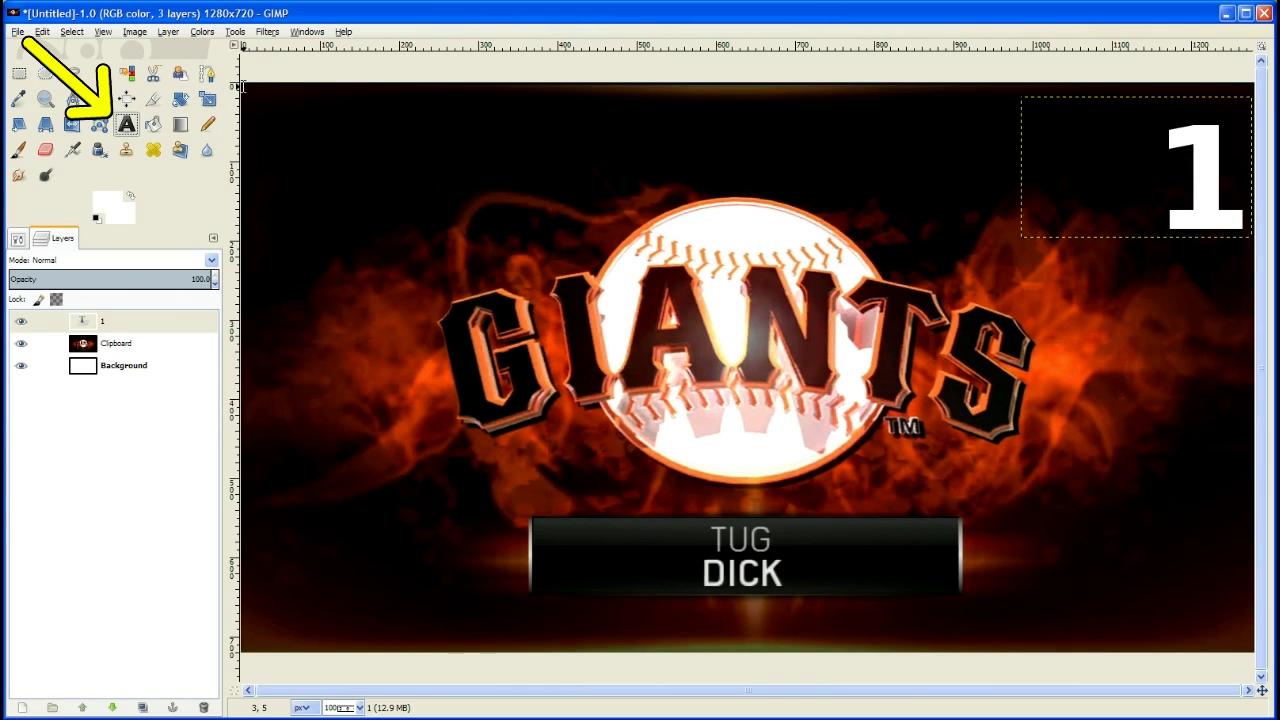
pyautogui.moveTo(245, 91); pyautogui.dragTo(653, 283)
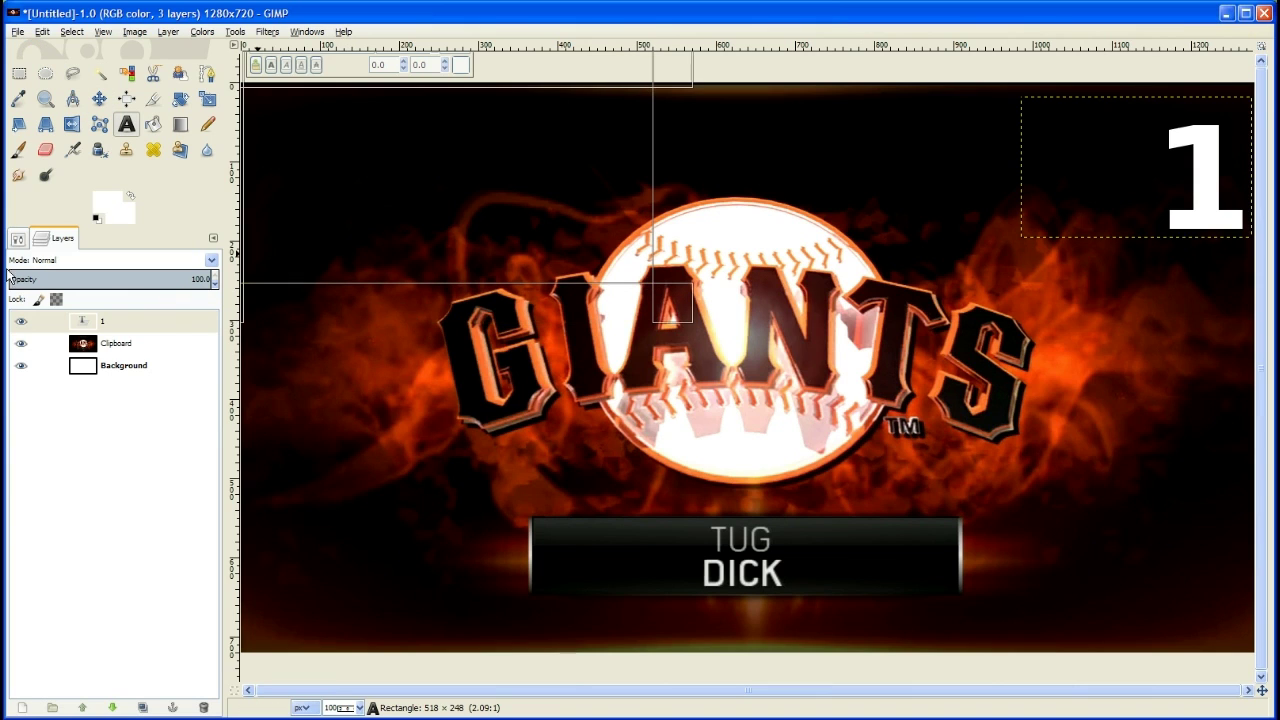
pyautogui.click(17, 239)
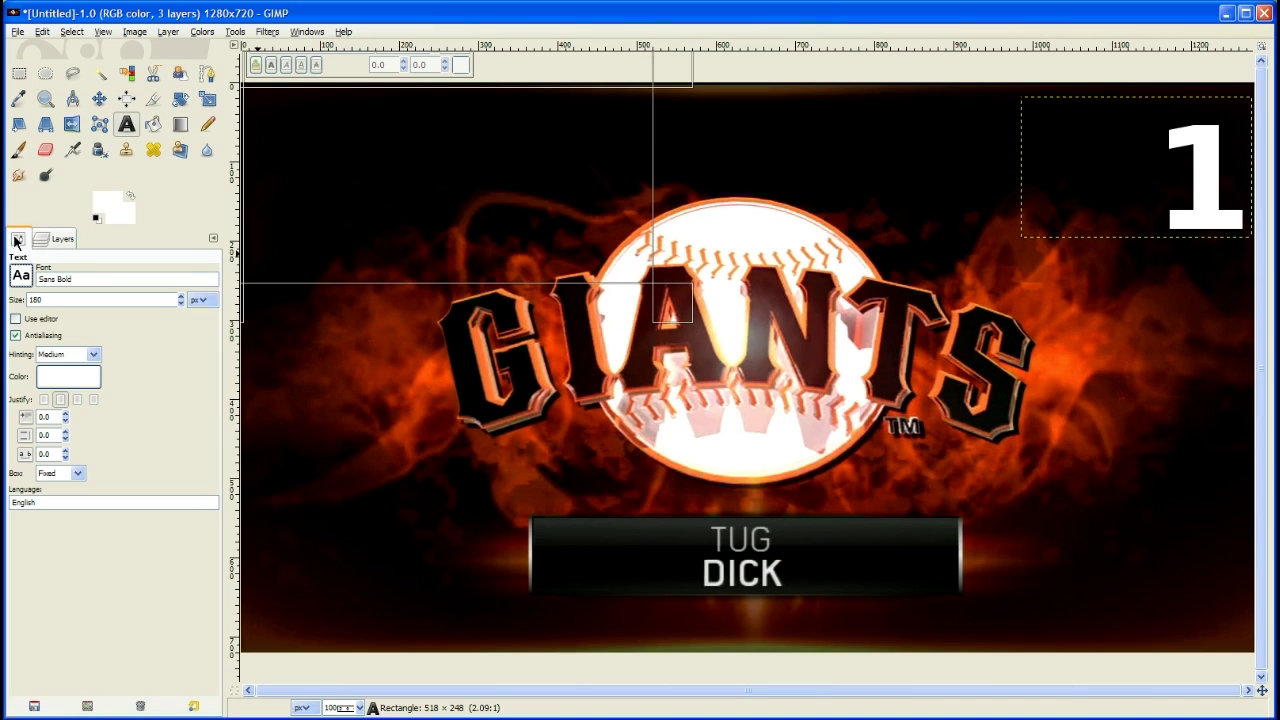
pyautogui.doubleClick(38, 299)
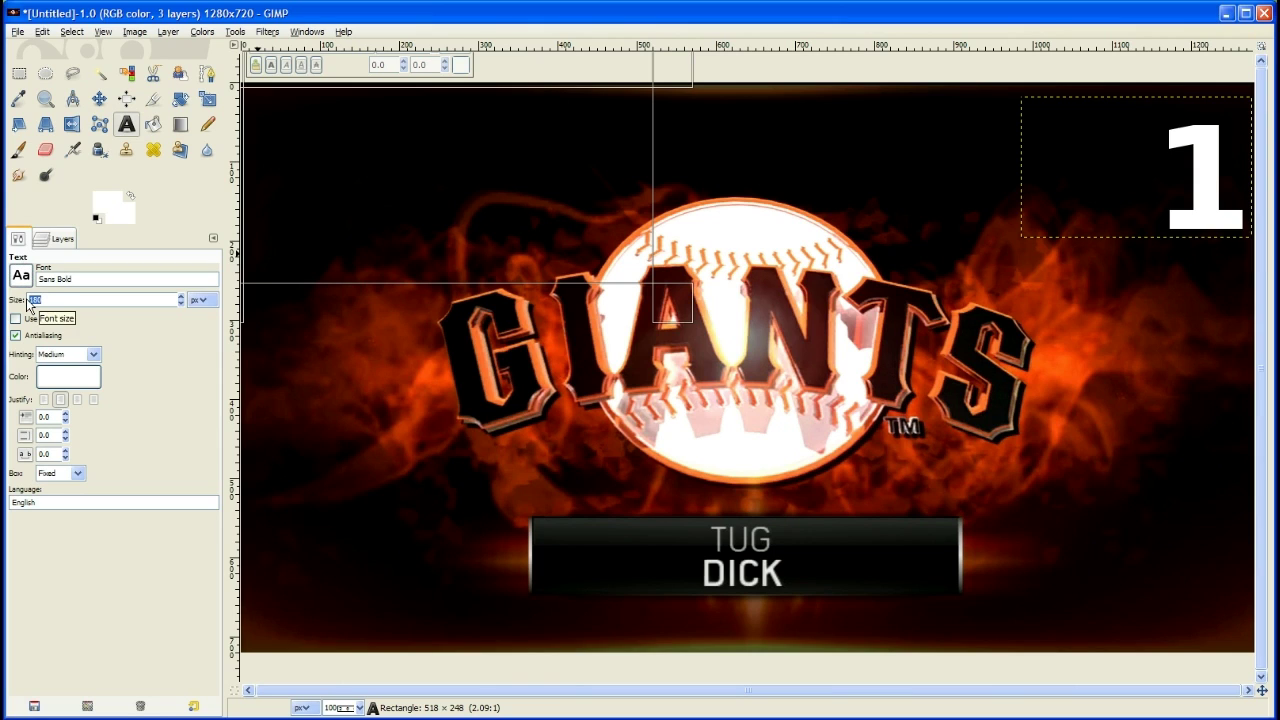
pyautogui.write('120')
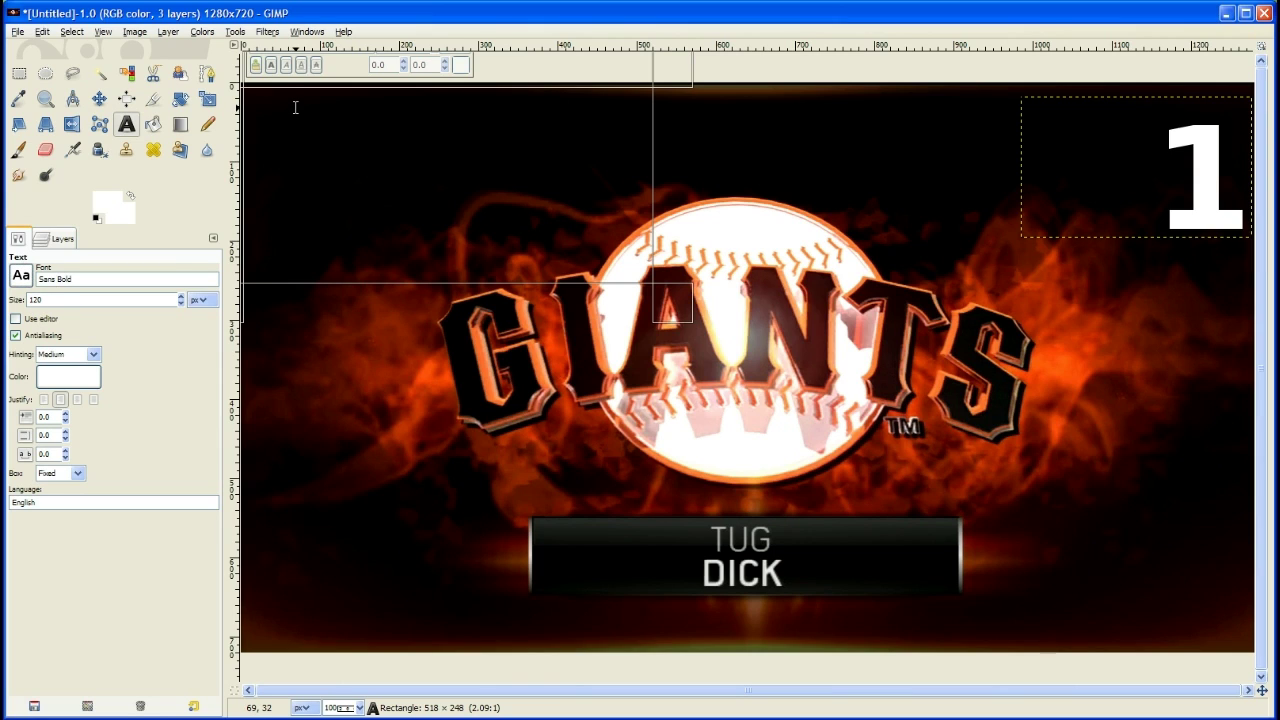
pyautogui.write('B')
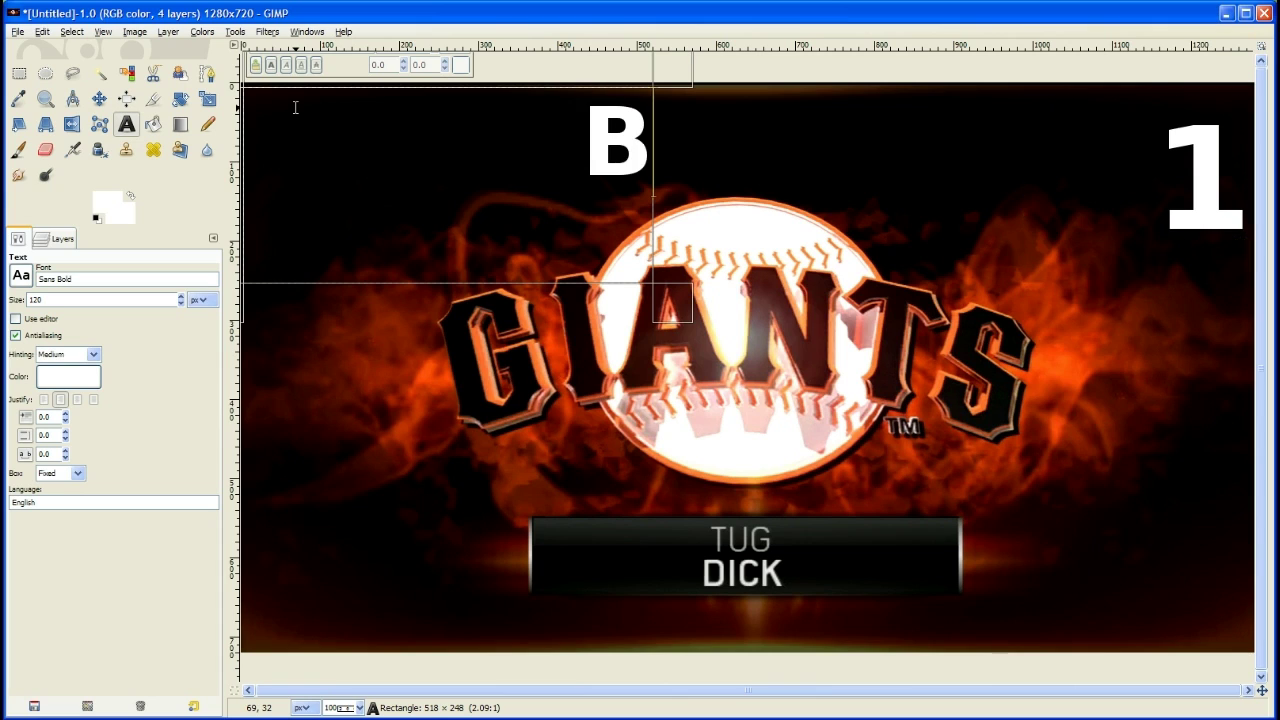
pyautogui.write('ig Butt')
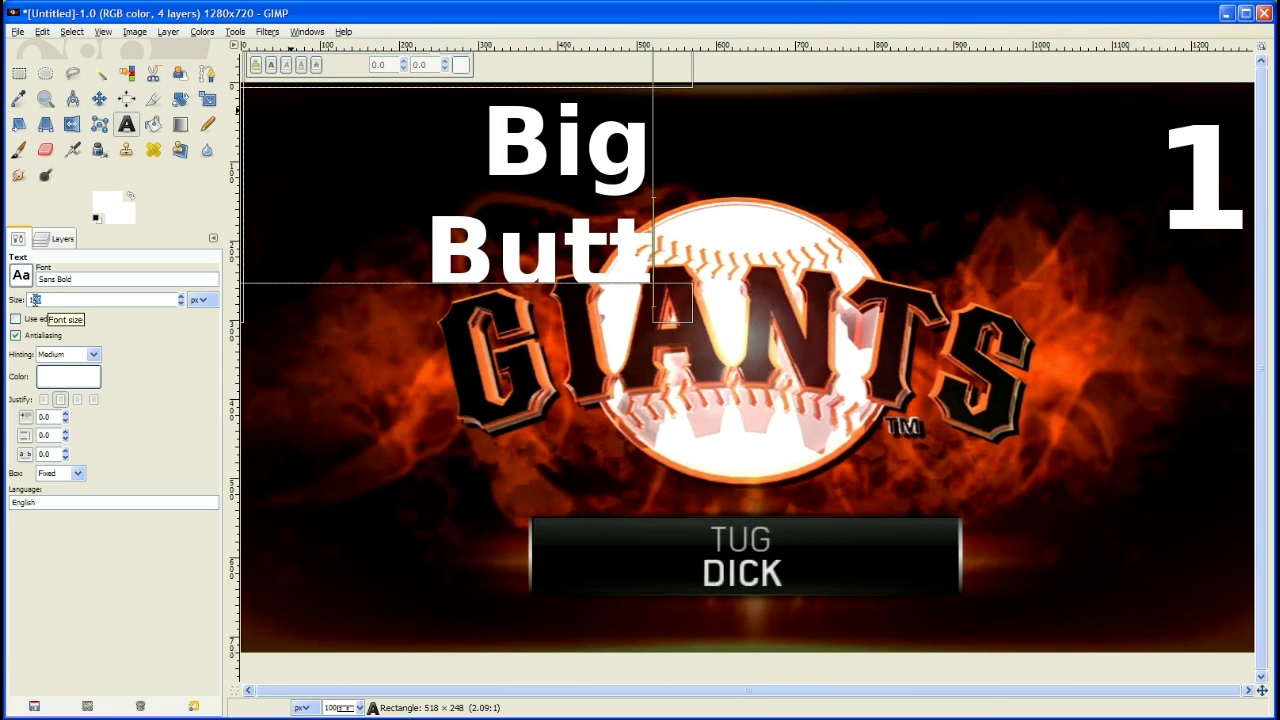
# Widen the title box so Big Butt fits one line and add 'Baseball' beneath.
pyautogui.write('10')
pyautogui.moveTo(672, 303); pyautogui.dragTo(700, 322)
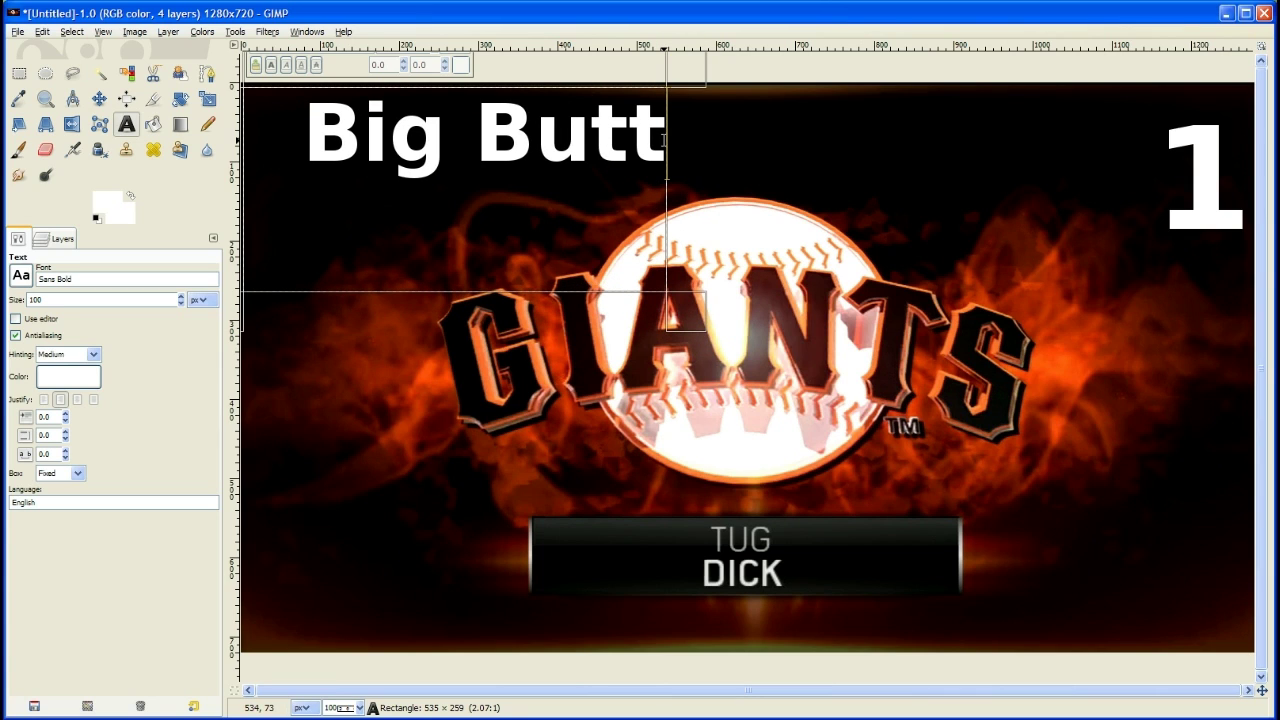
pyautogui.press('Return')
pyautogui.write('Baseball')
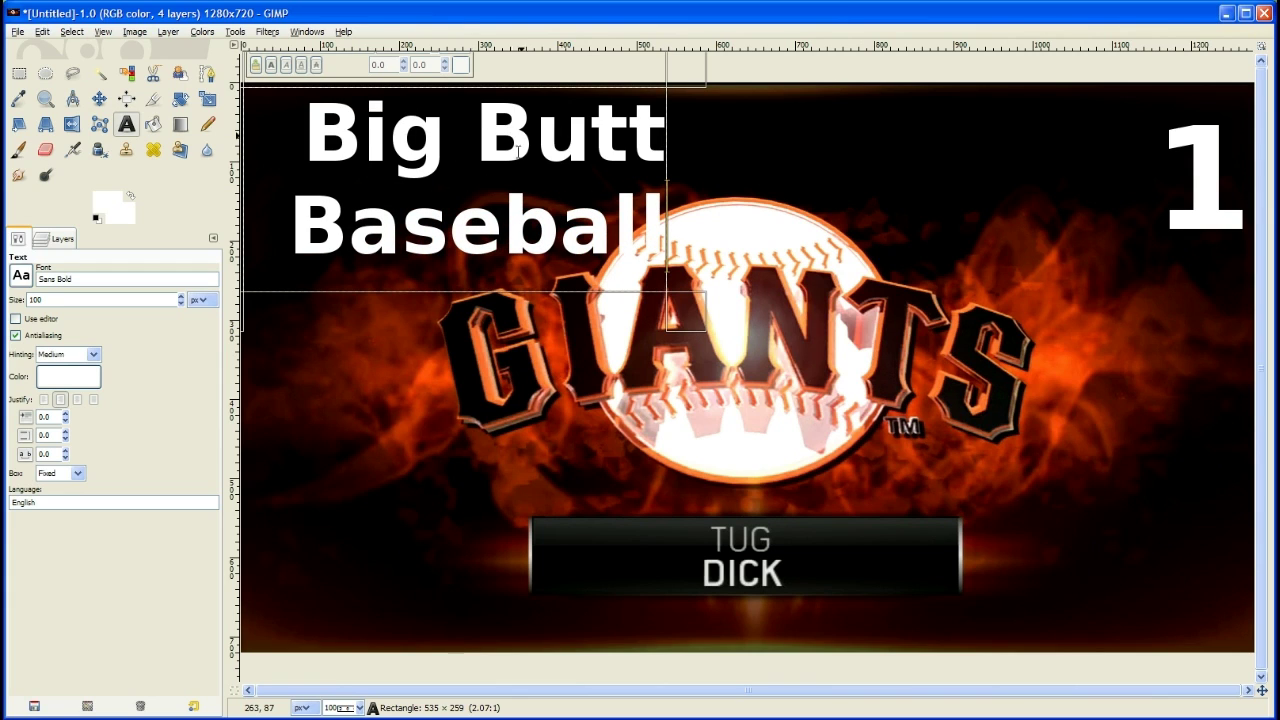
# Try the left, centre and fill justifications, ending with left-justified title text.
pyautogui.click(43, 405)
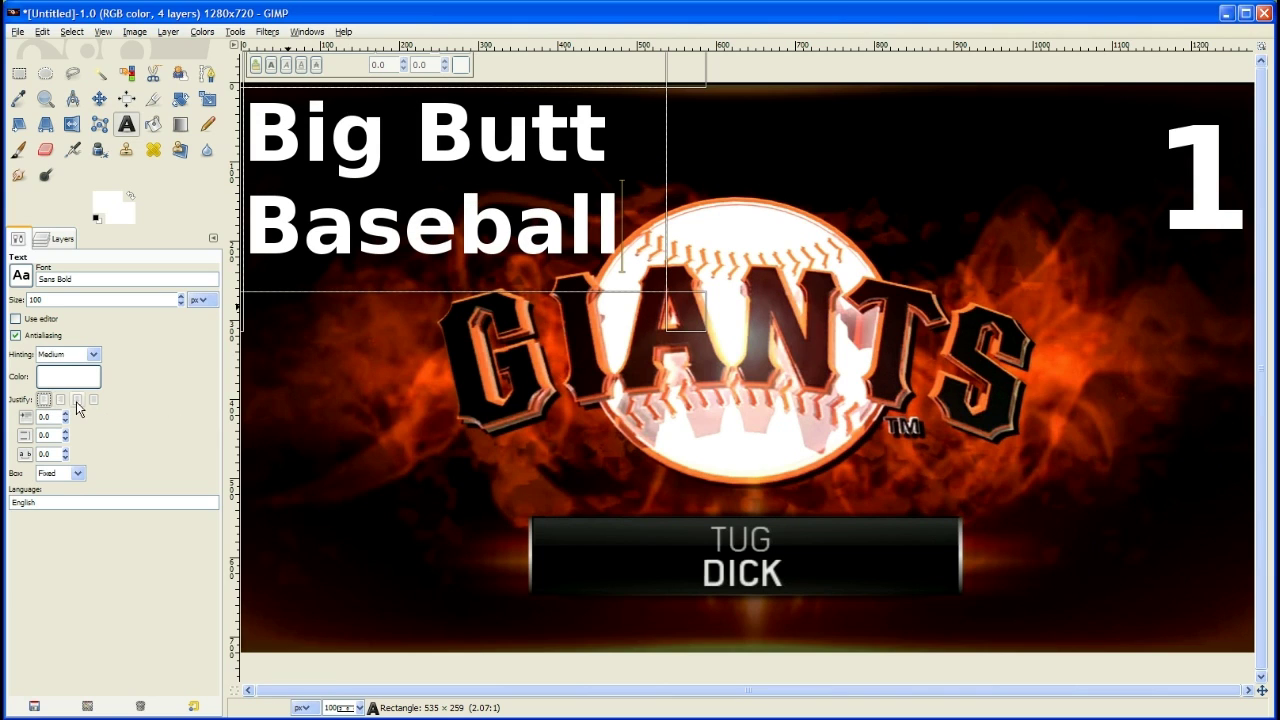
pyautogui.click(78, 403)
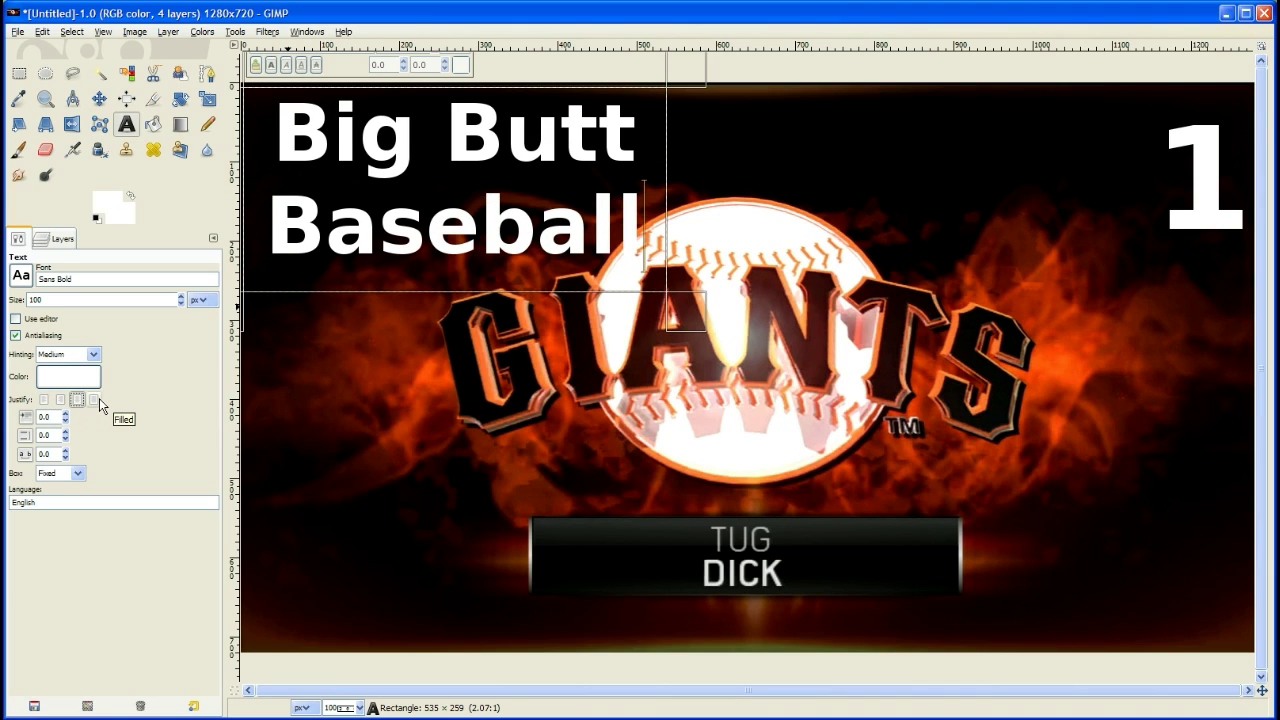
pyautogui.click(96, 402)
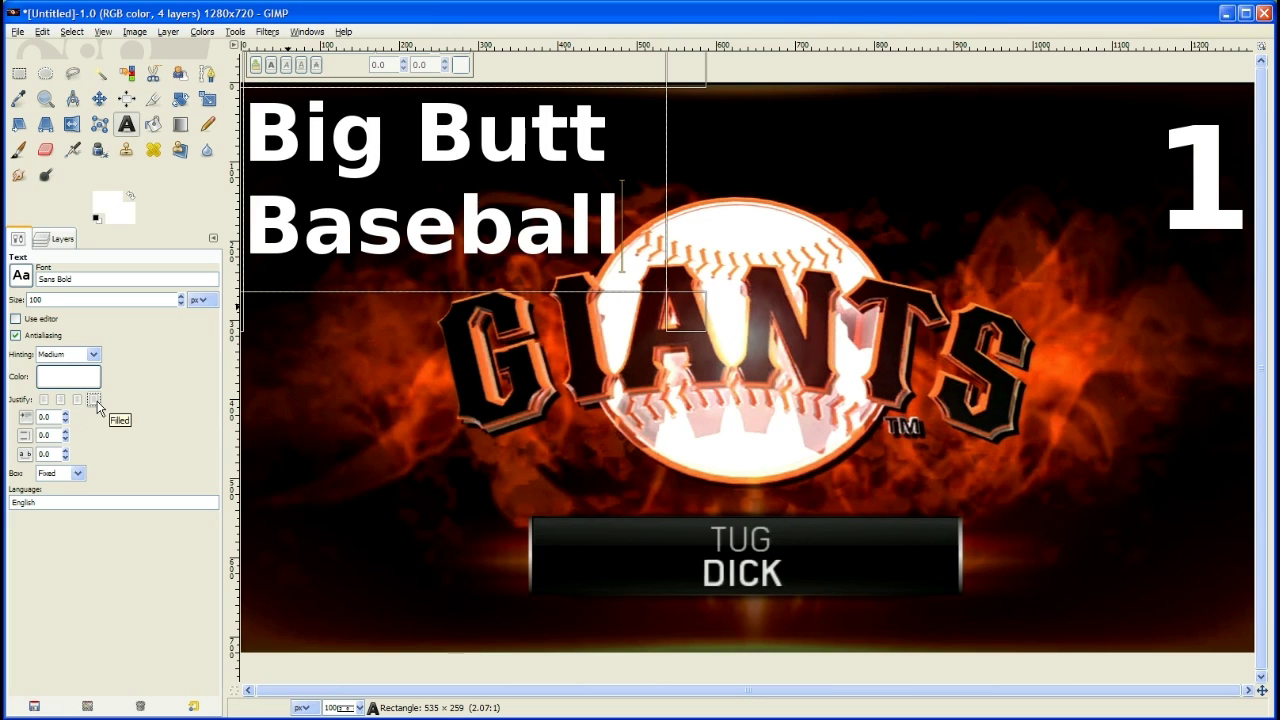
pyautogui.click(42, 402)
# Save the composition as the XCF project BaseballThumbnail.
pyautogui.click(15, 34)
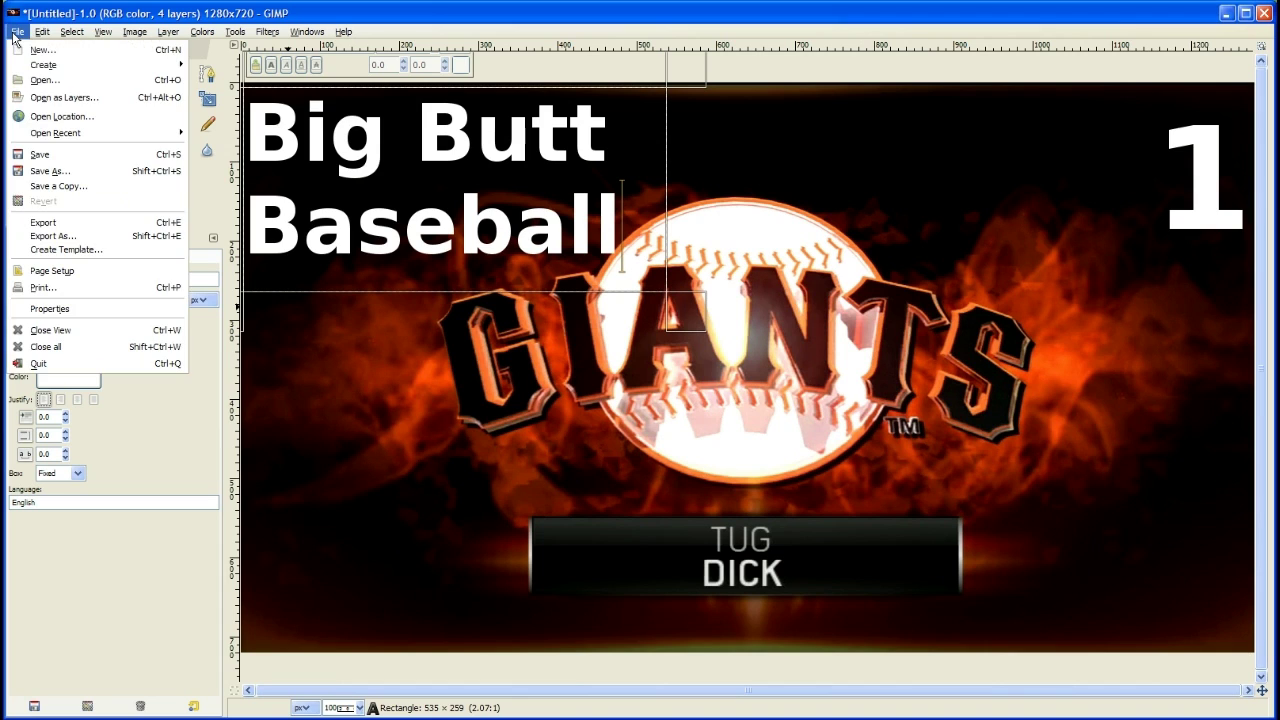
pyautogui.click(51, 173)
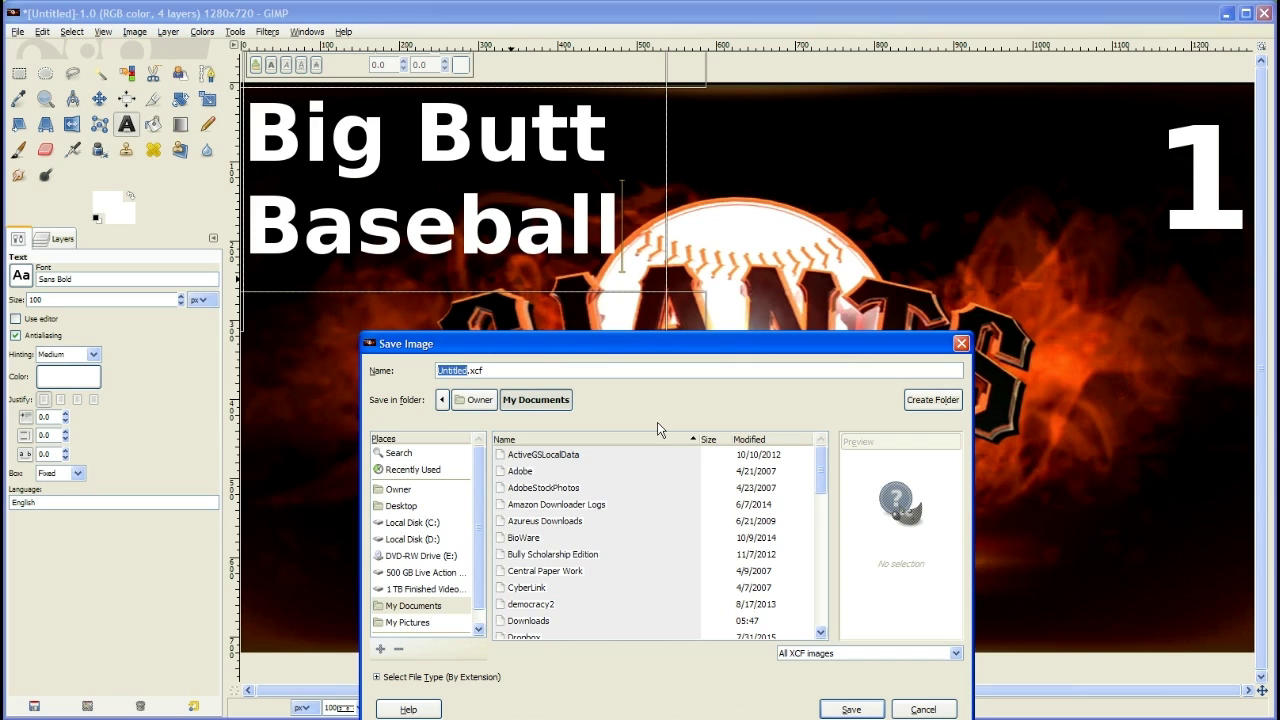
pyautogui.write('BaseballThumbnail')
pyautogui.click(848, 709)
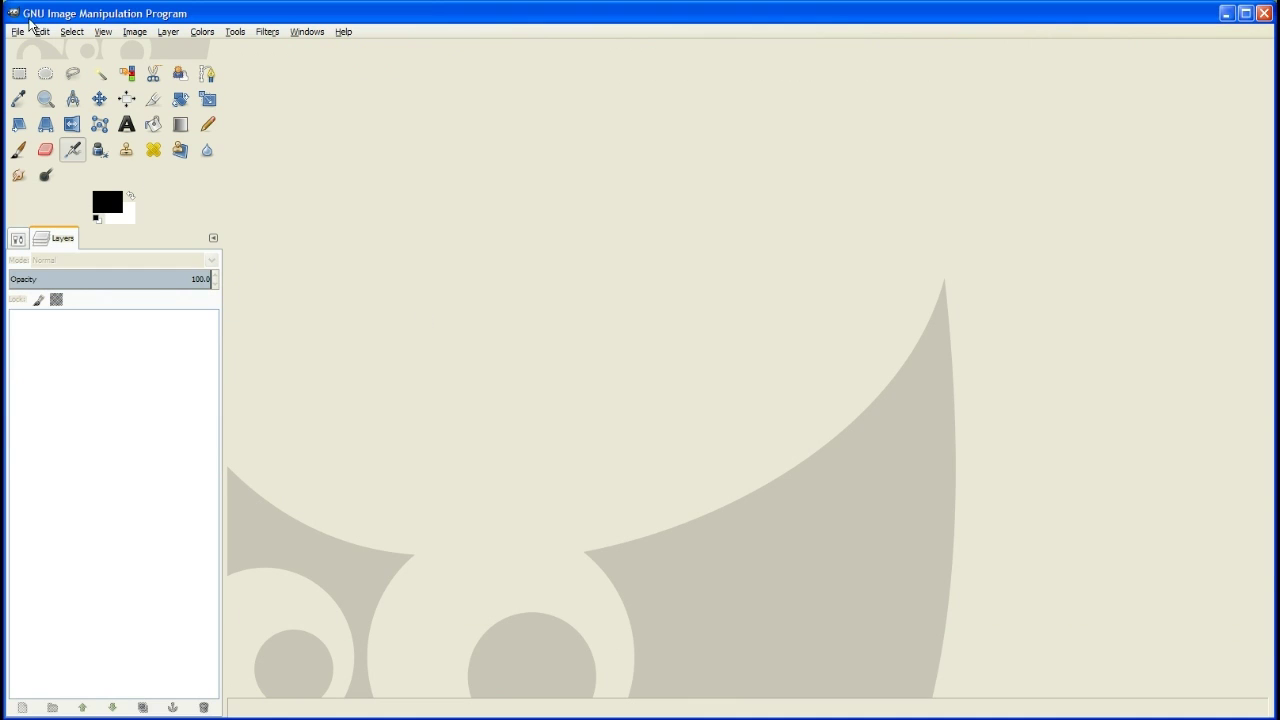
# Reopen BaseballThumbnail.xcf from the My Documents folder.
pyautogui.click(20, 33)
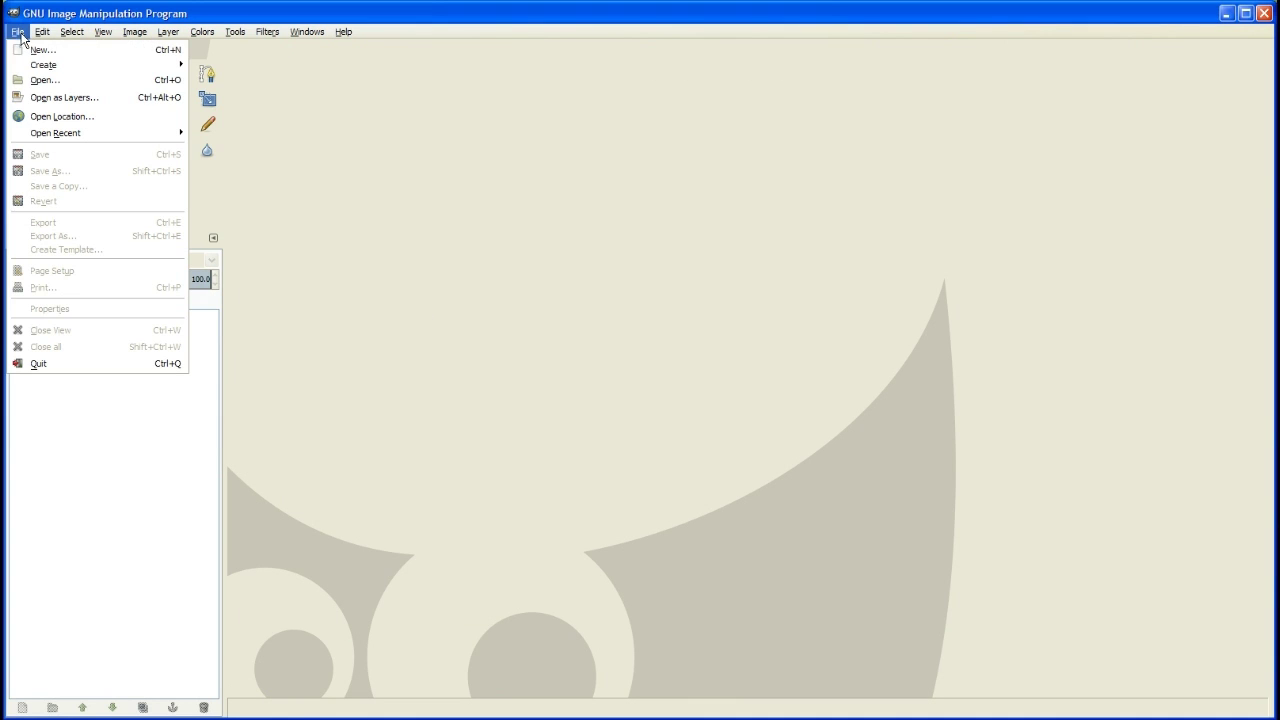
pyautogui.click(52, 84)
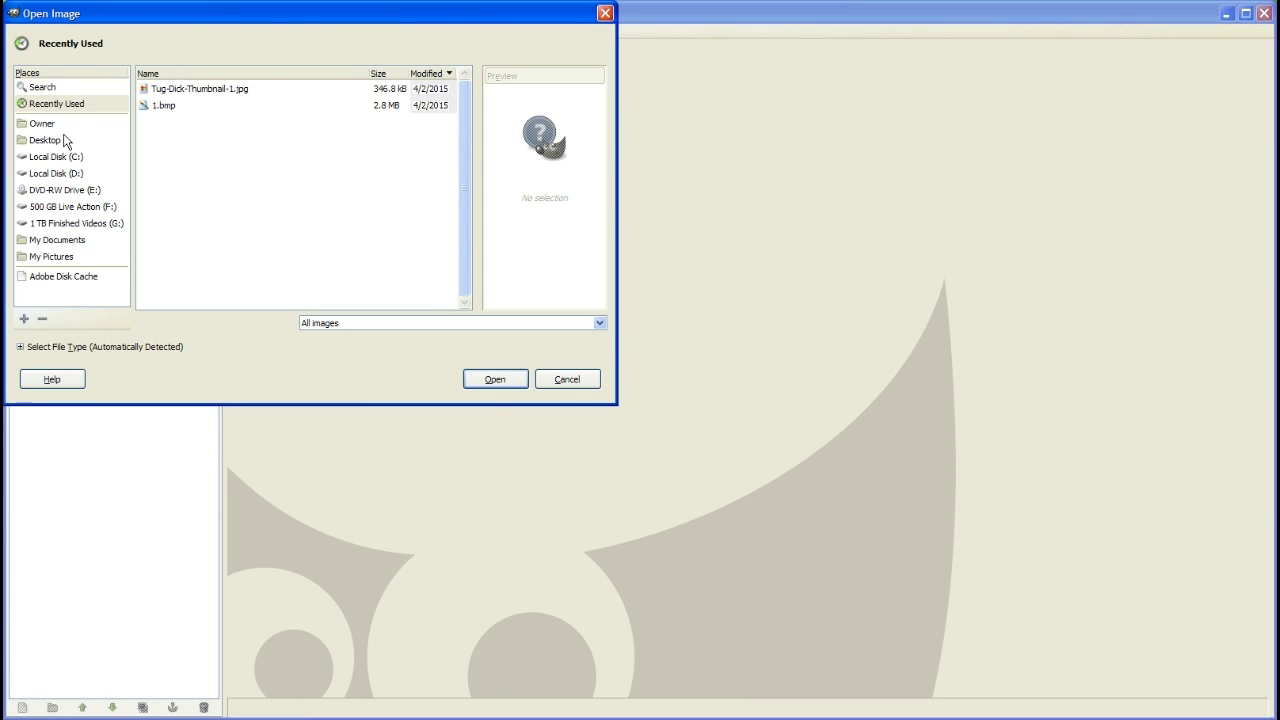
pyautogui.click(77, 239)
pyautogui.scroll(-5, 338, 224)
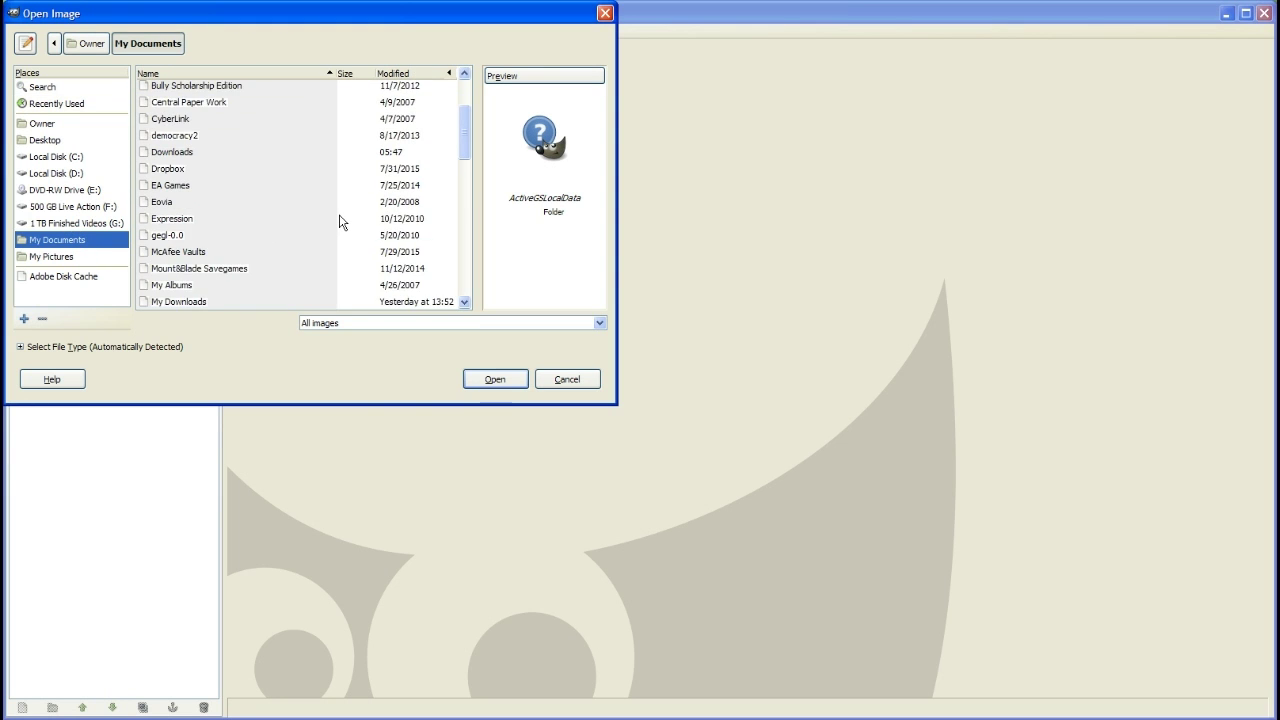
pyautogui.scroll(-10, 340, 221)
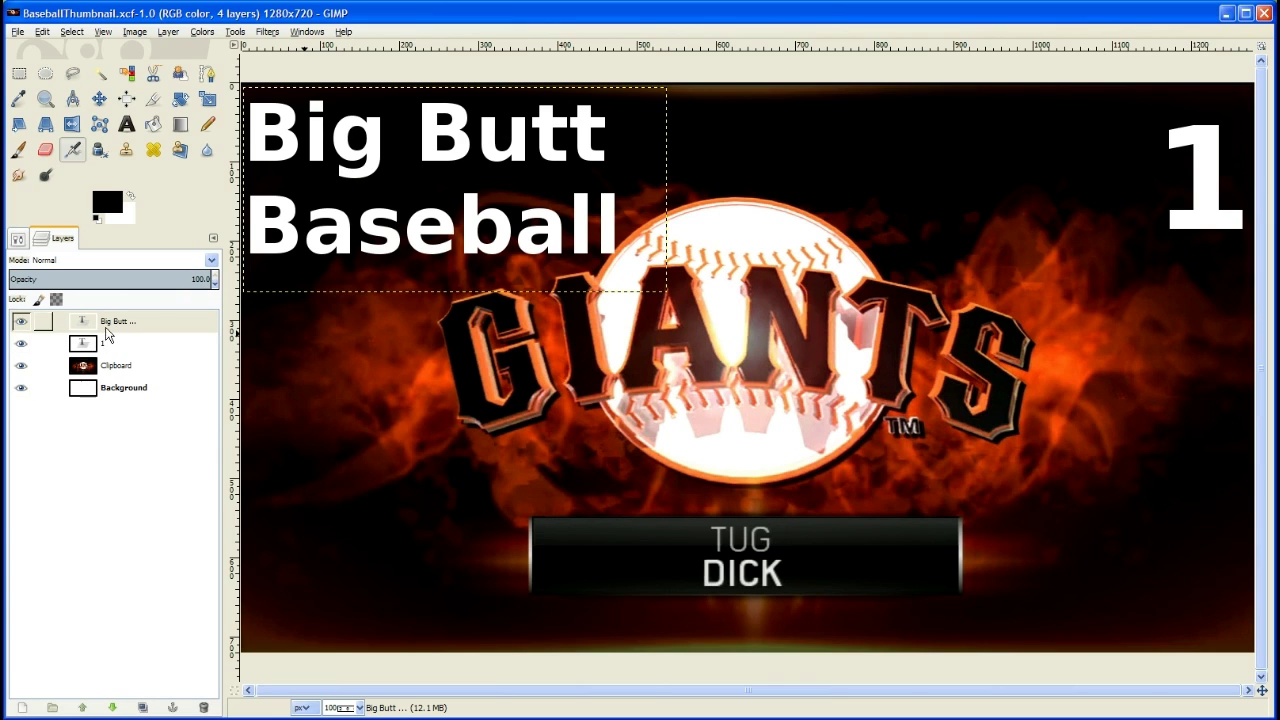
# Select the 'Big Butt' title layer and switch to the Text tool.
pyautogui.click(107, 344)
pyautogui.click(105, 322)
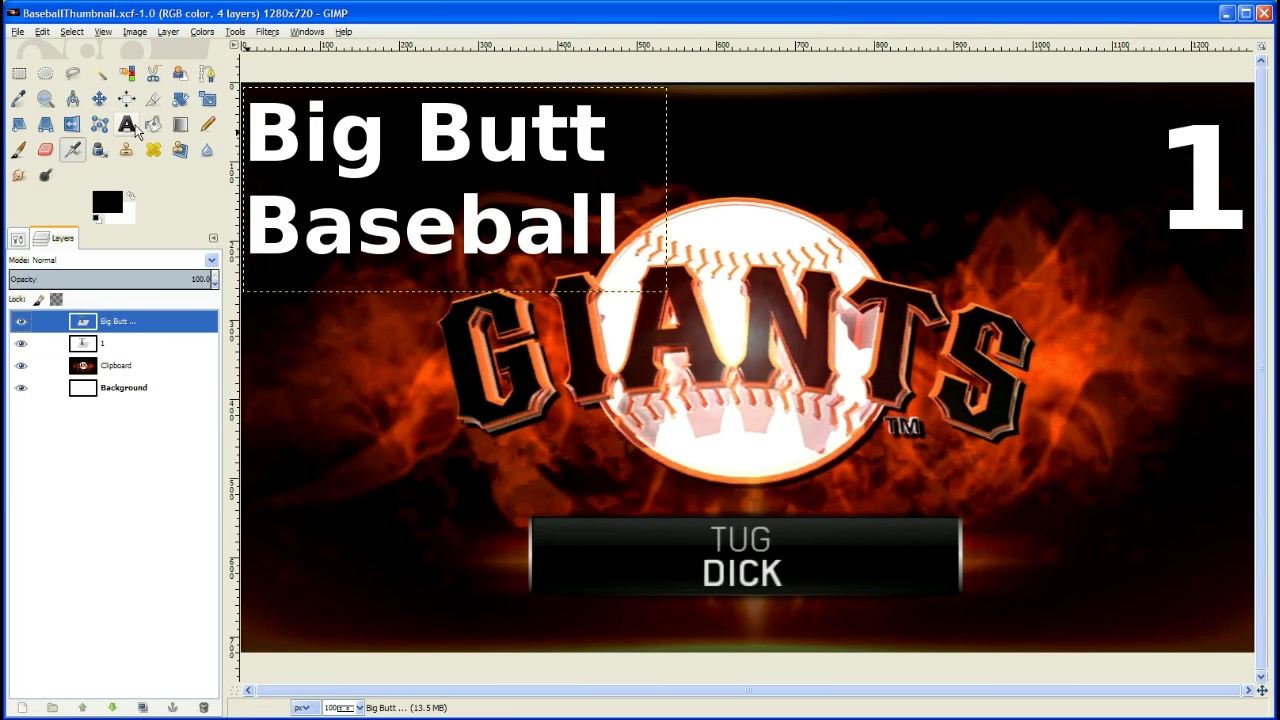
pyautogui.click(130, 125)
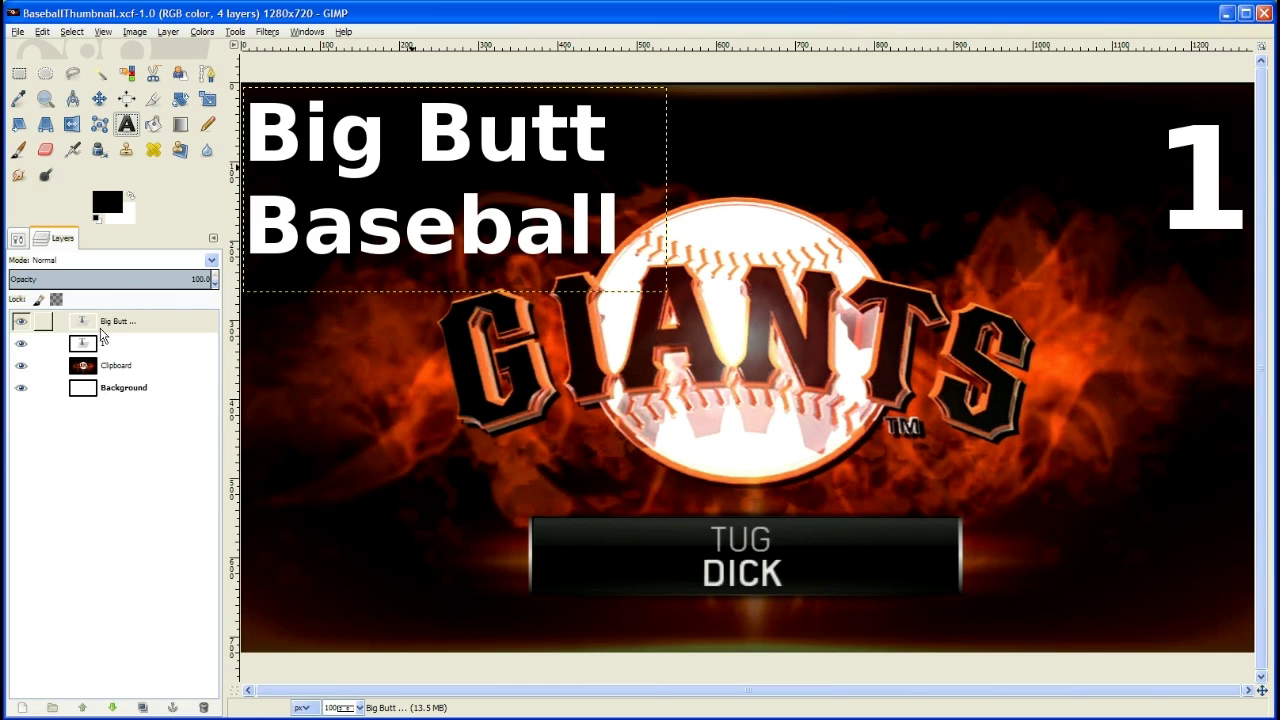
# Add an 's' after 'Butt' so the title reads 'Big Butts Baseball', then select the '1' layer.
pyautogui.click(606, 148)
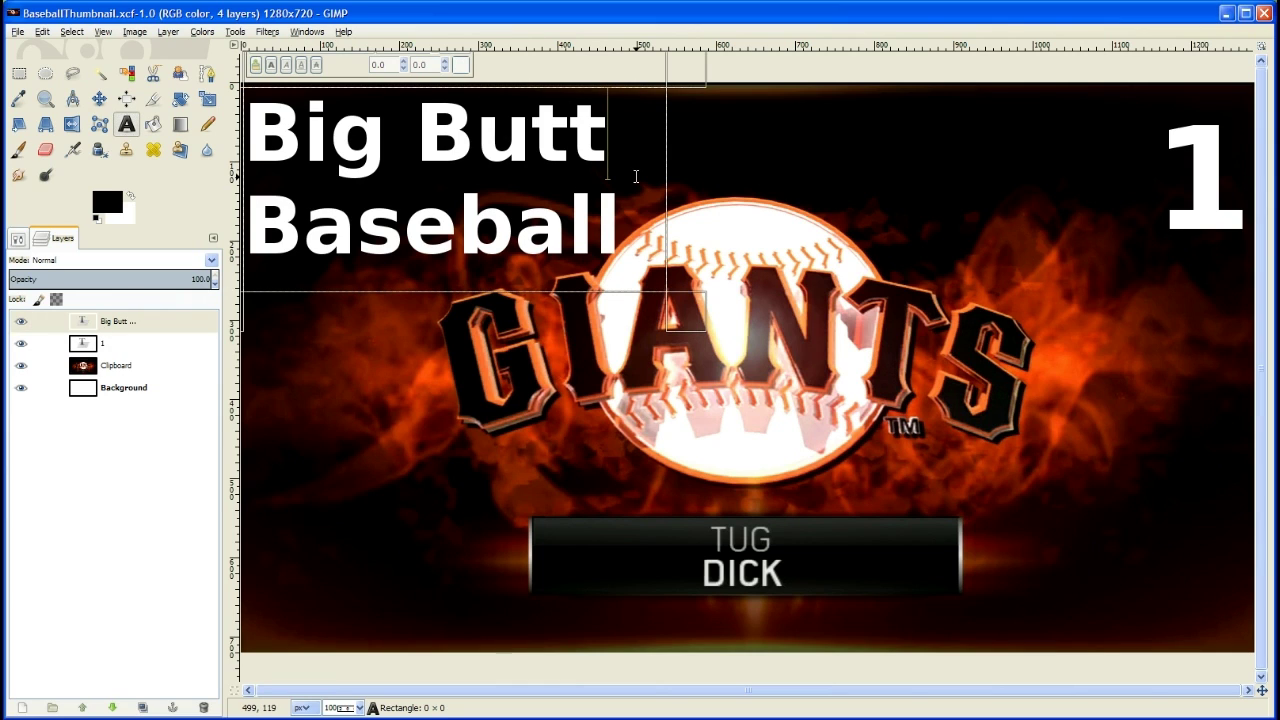
pyautogui.write('s')
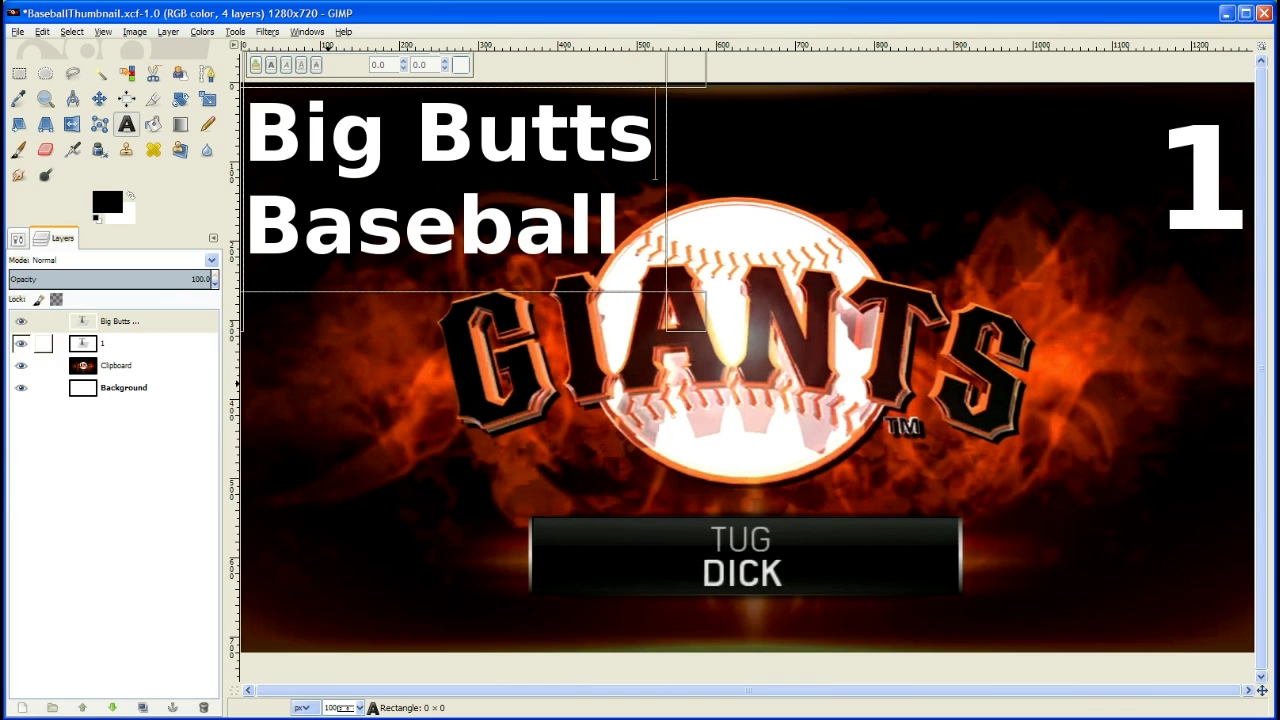
pyautogui.click(110, 343)
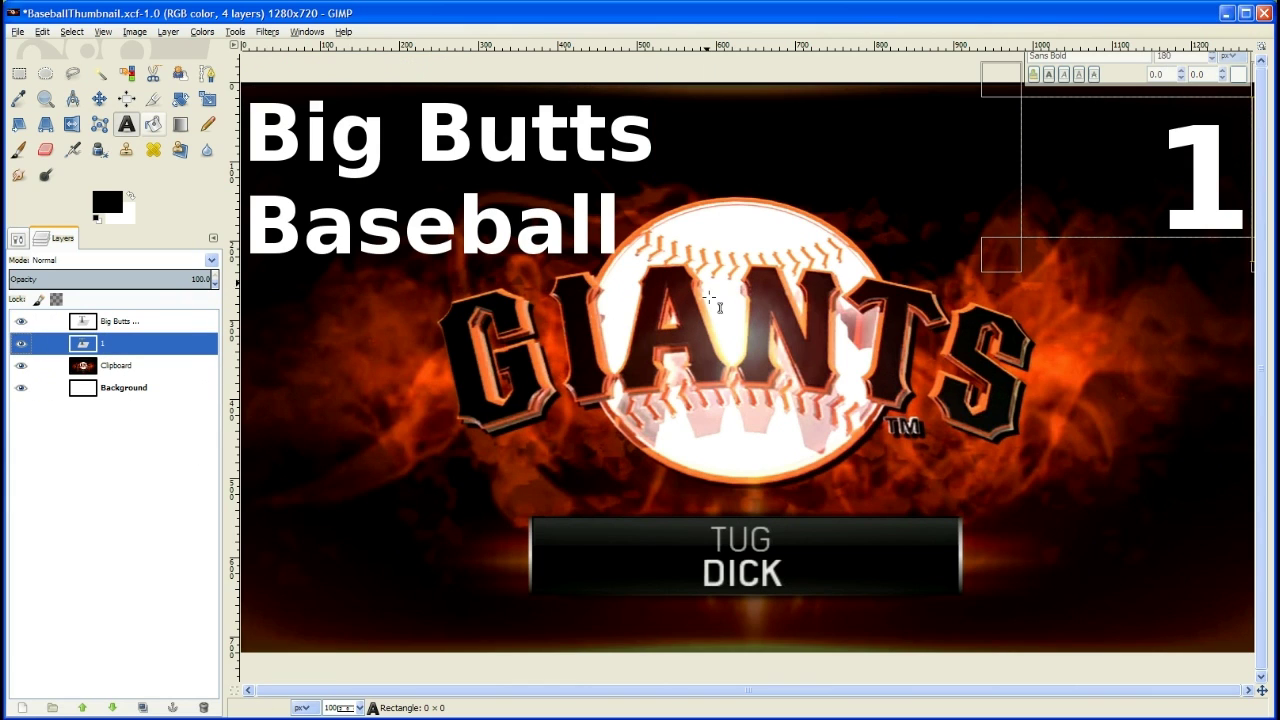
pyautogui.click(19, 35)
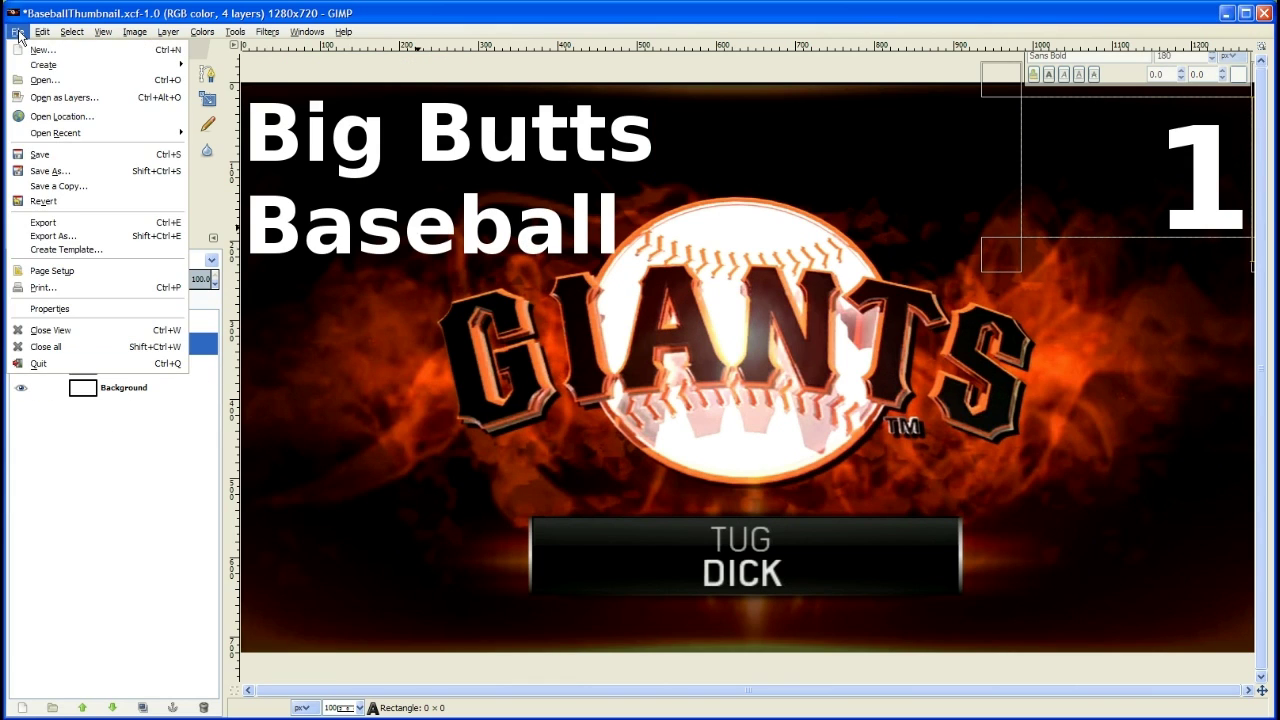
# Export the thumbnail as JPEG named BaseballThumbnail1.jpg at quality 100.
pyautogui.click(79, 240)
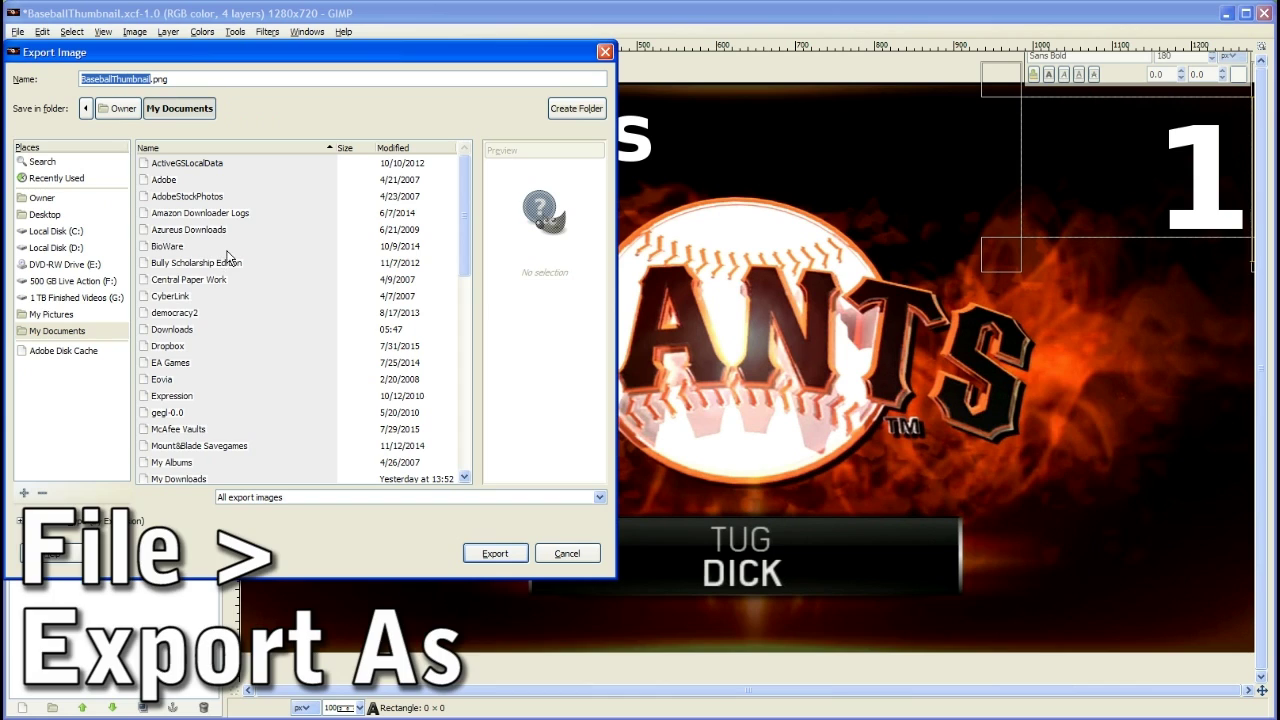
pyautogui.click(21, 521)
pyautogui.scroll(-2, 120, 487)
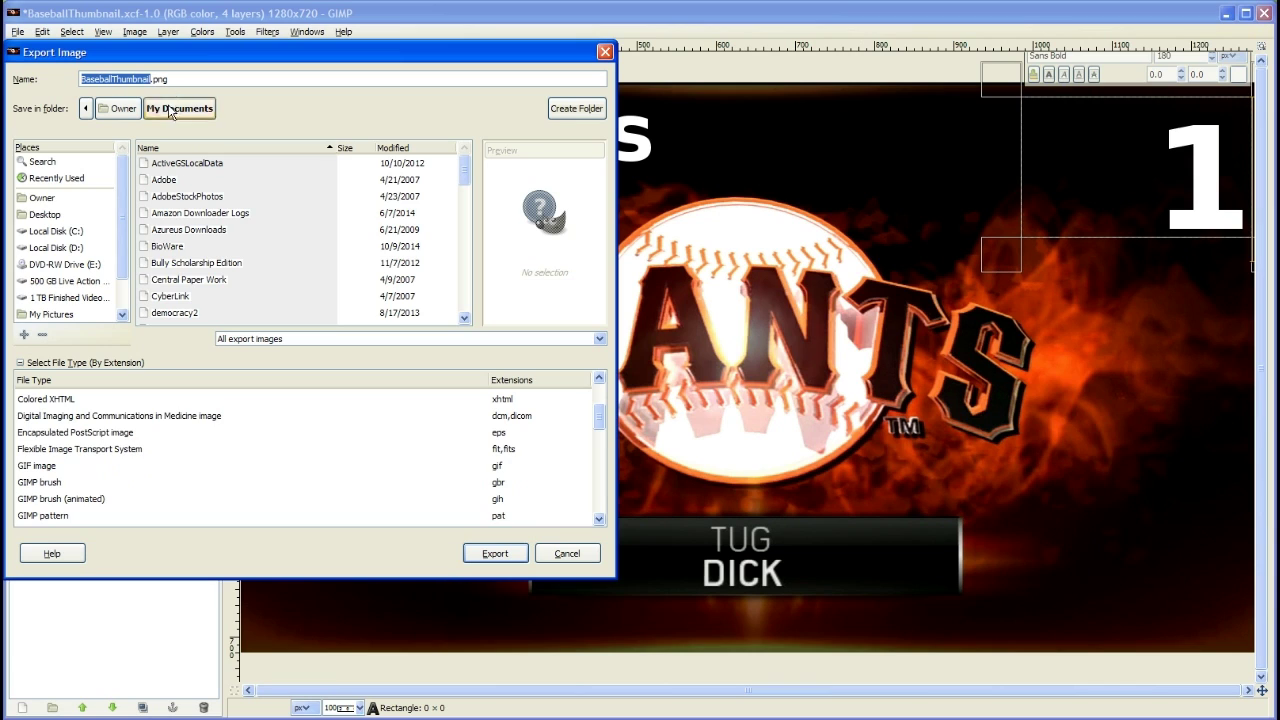
pyautogui.scroll(-2, 165, 440)
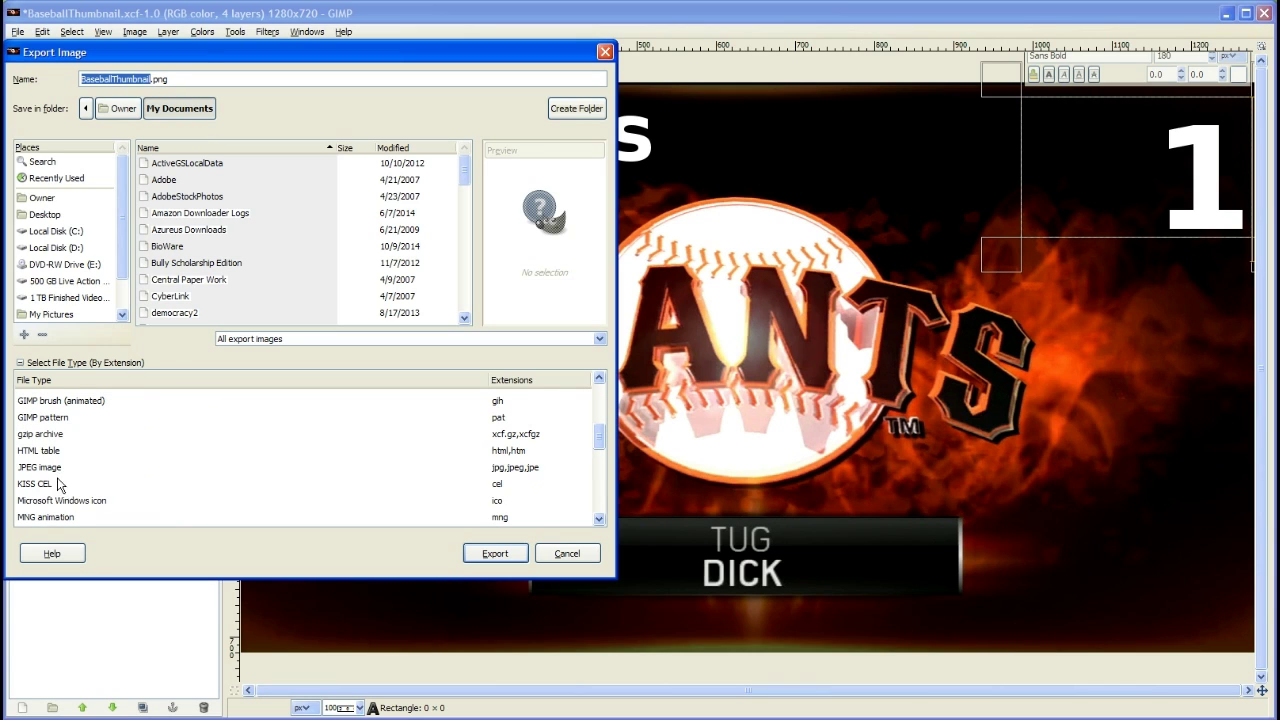
pyautogui.click(48, 470)
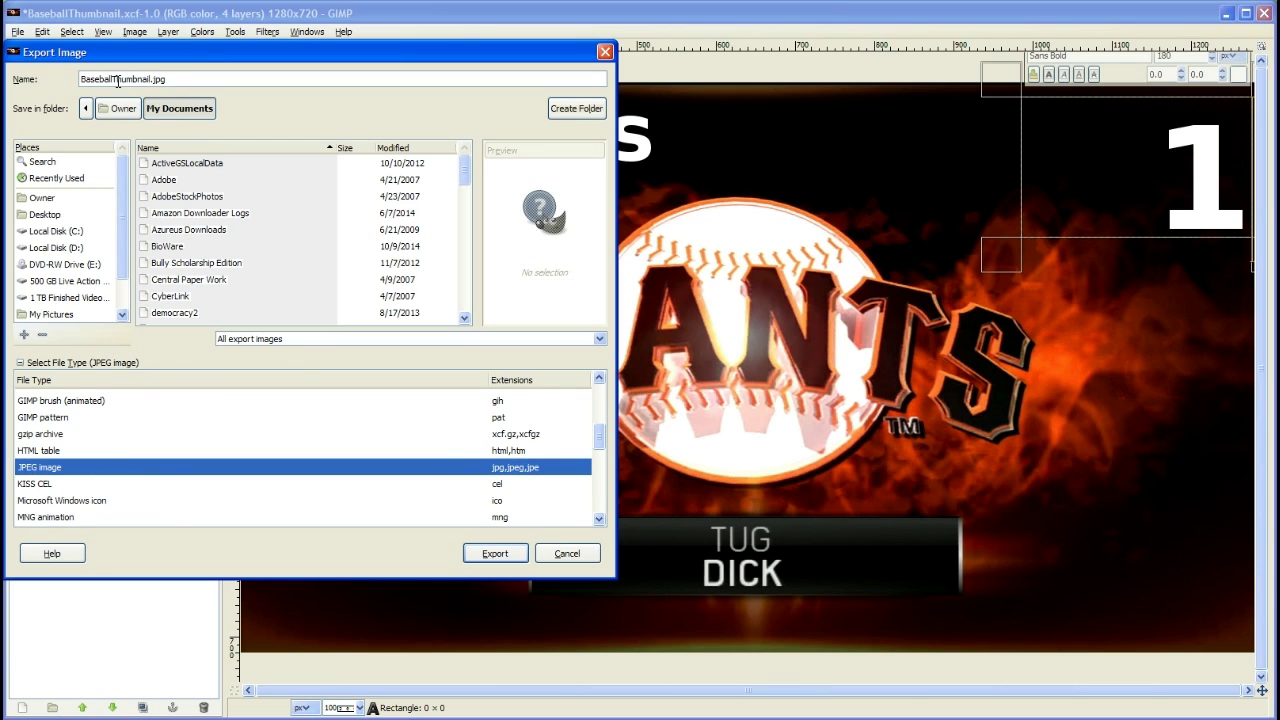
pyautogui.click(151, 79)
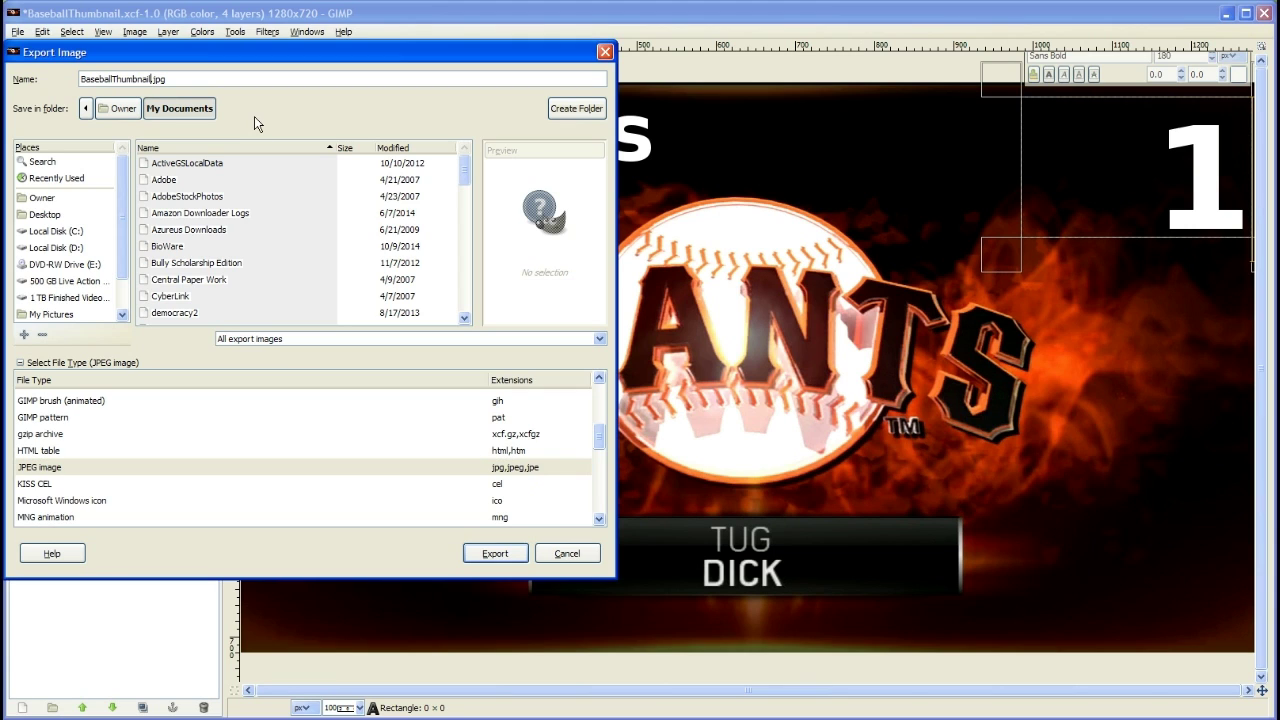
pyautogui.write('1')
pyautogui.click(503, 553)
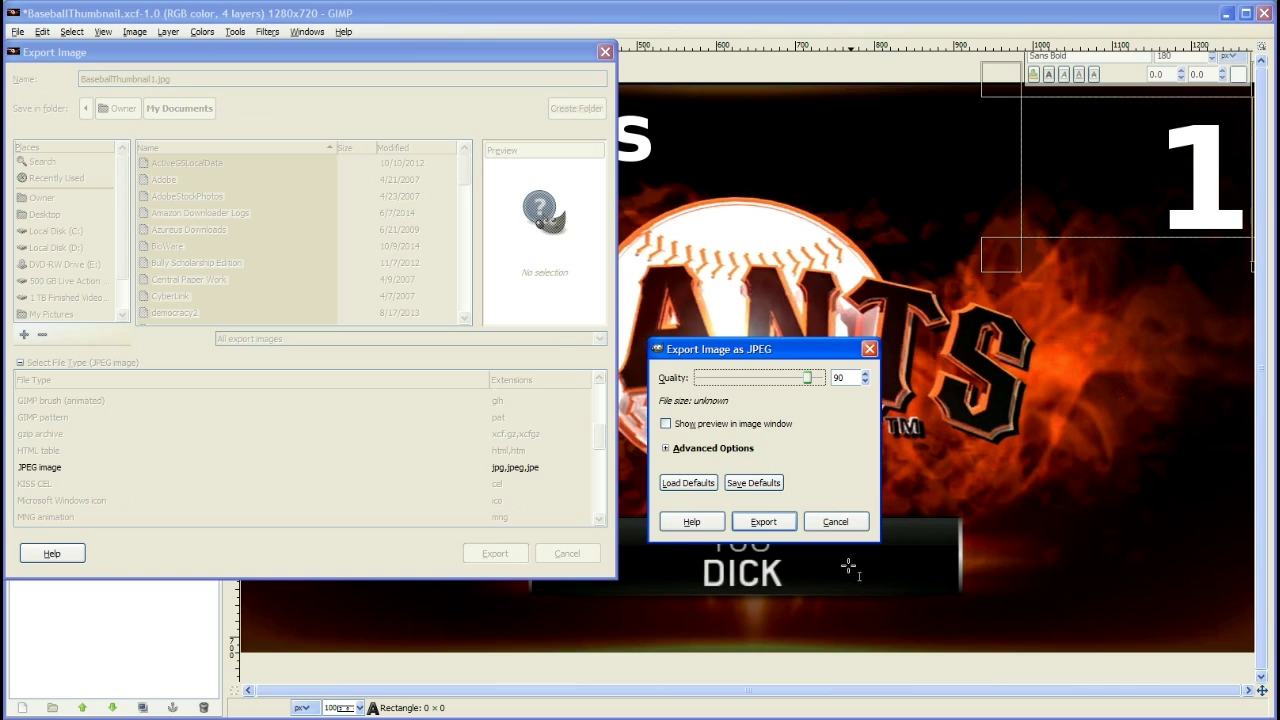
pyautogui.moveTo(809, 378); pyautogui.dragTo(829, 380)
pyautogui.click(763, 522)
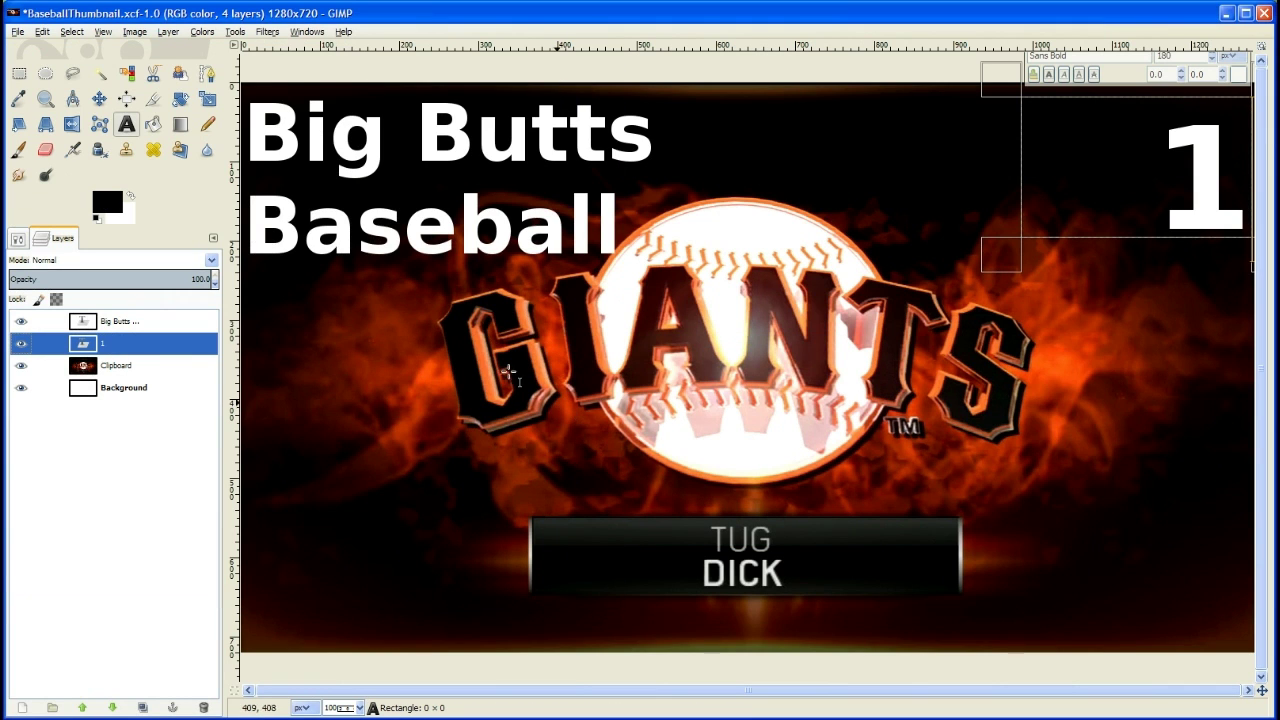
# Open BaseballThumbnail1.jpg to check the flattened export, then close it.
pyautogui.click(18, 31)
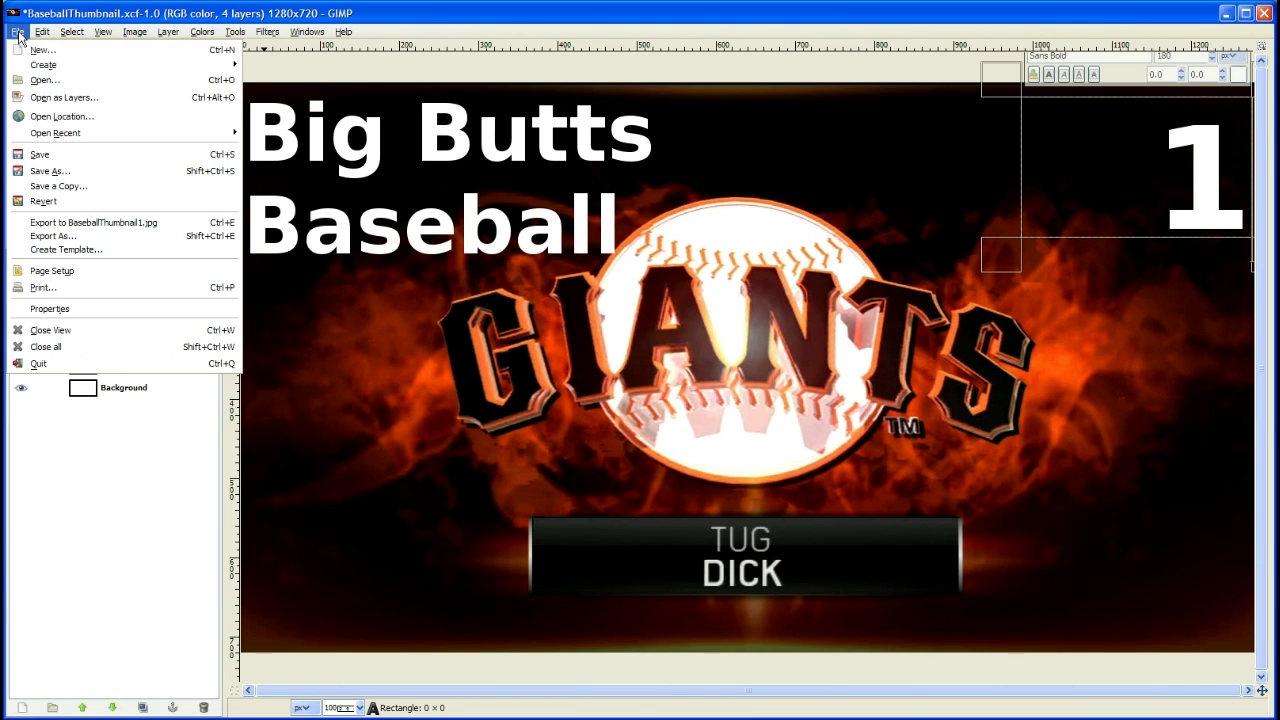
pyautogui.click(57, 82)
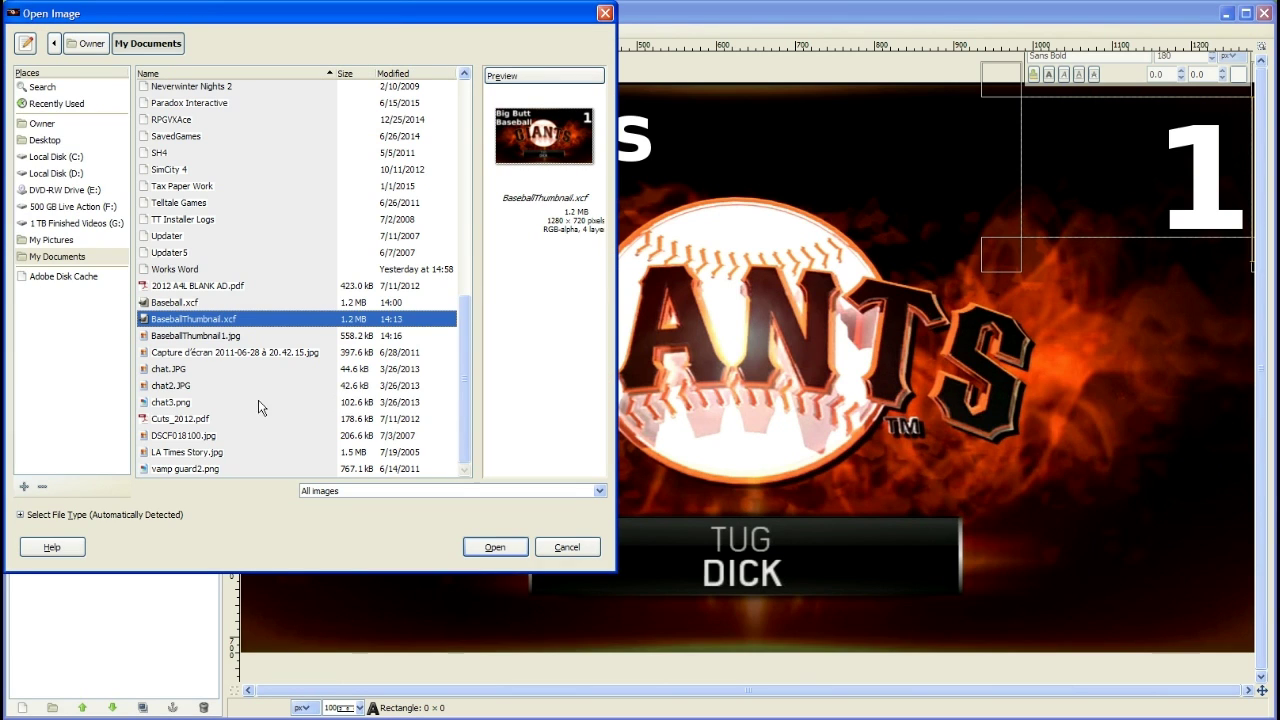
pyautogui.doubleClick(208, 337)
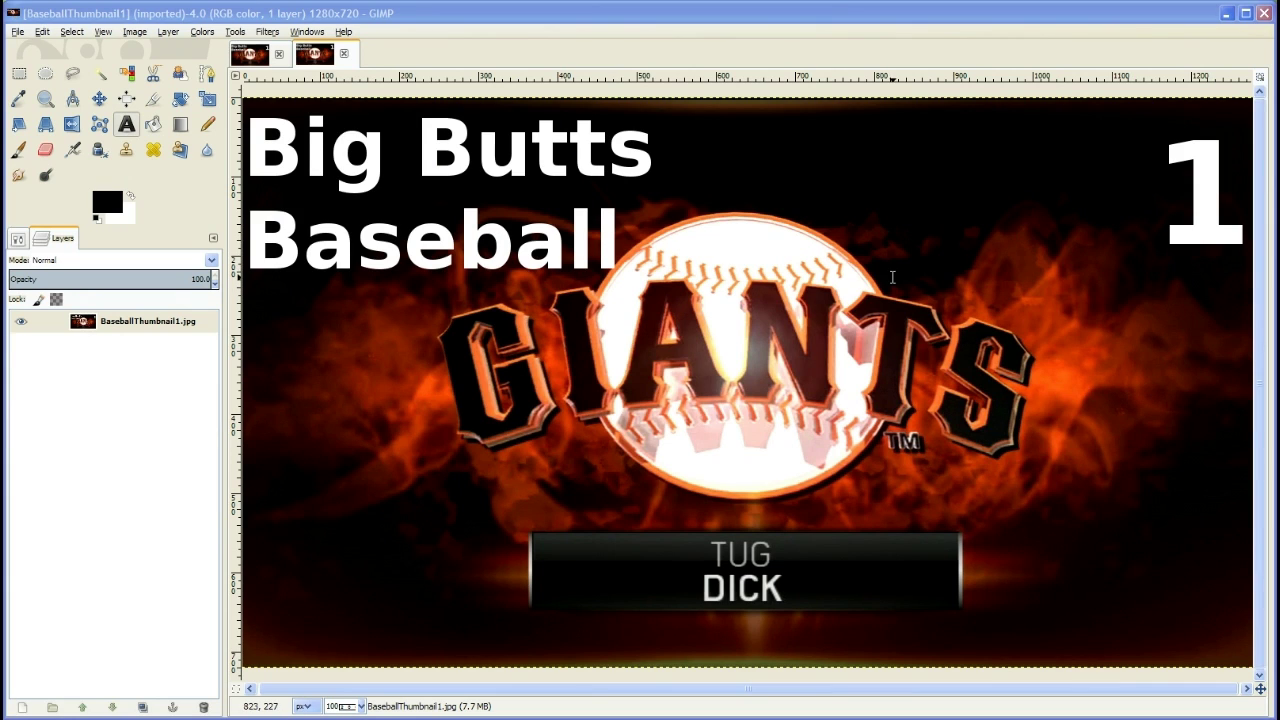
pyautogui.click(343, 53)
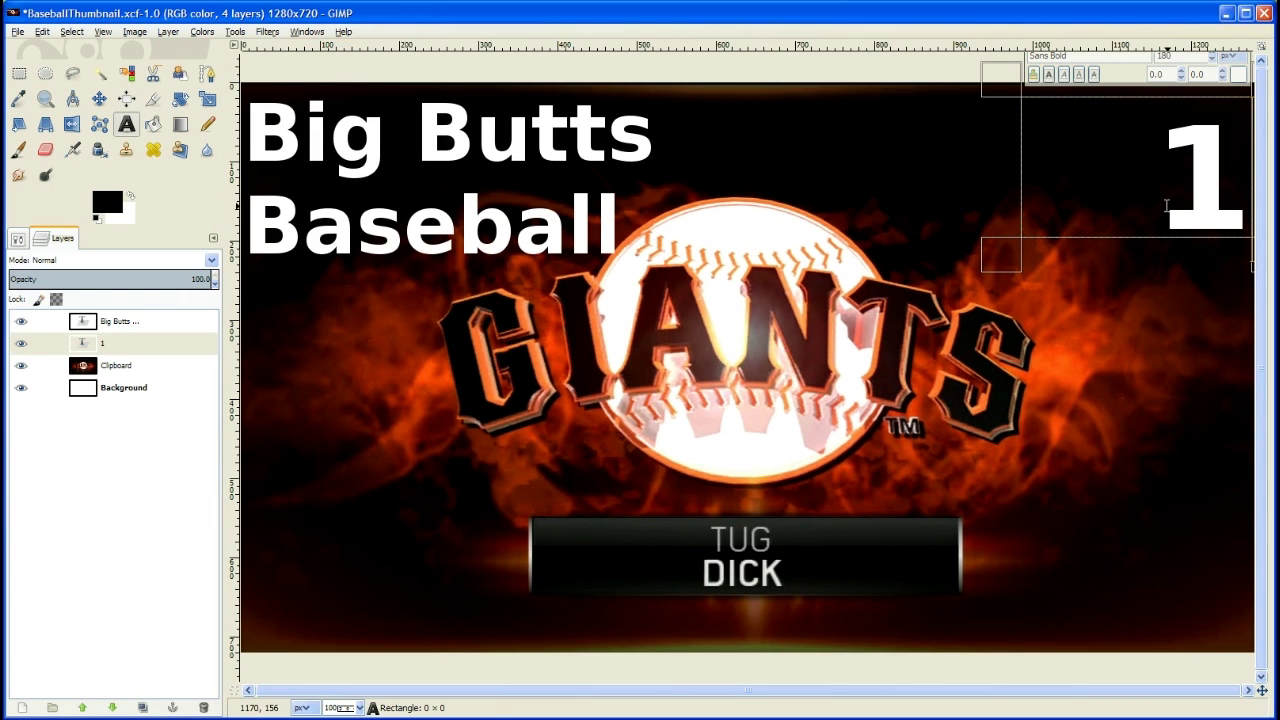
# Replace the corner '1' with '2' and export the image as BaseballThumbnail2.jpg.
pyautogui.moveTo(1166, 205); pyautogui.dragTo(1232, 202)
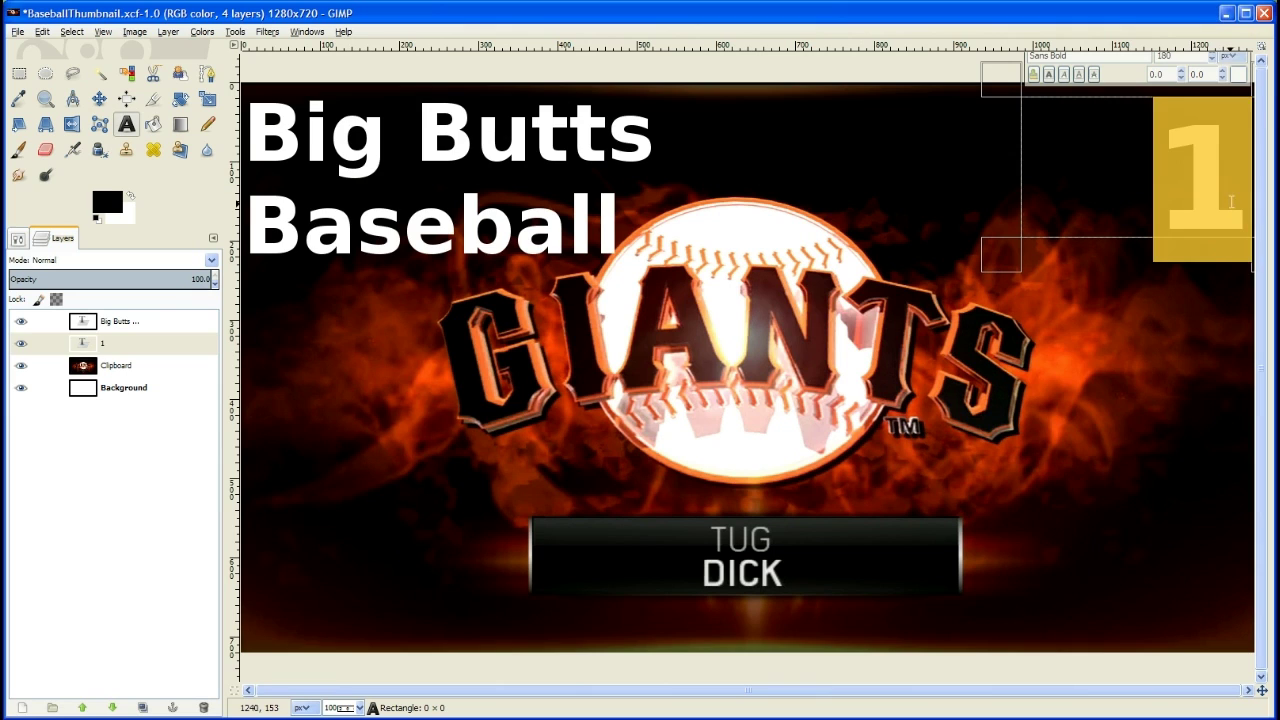
pyautogui.write('2')
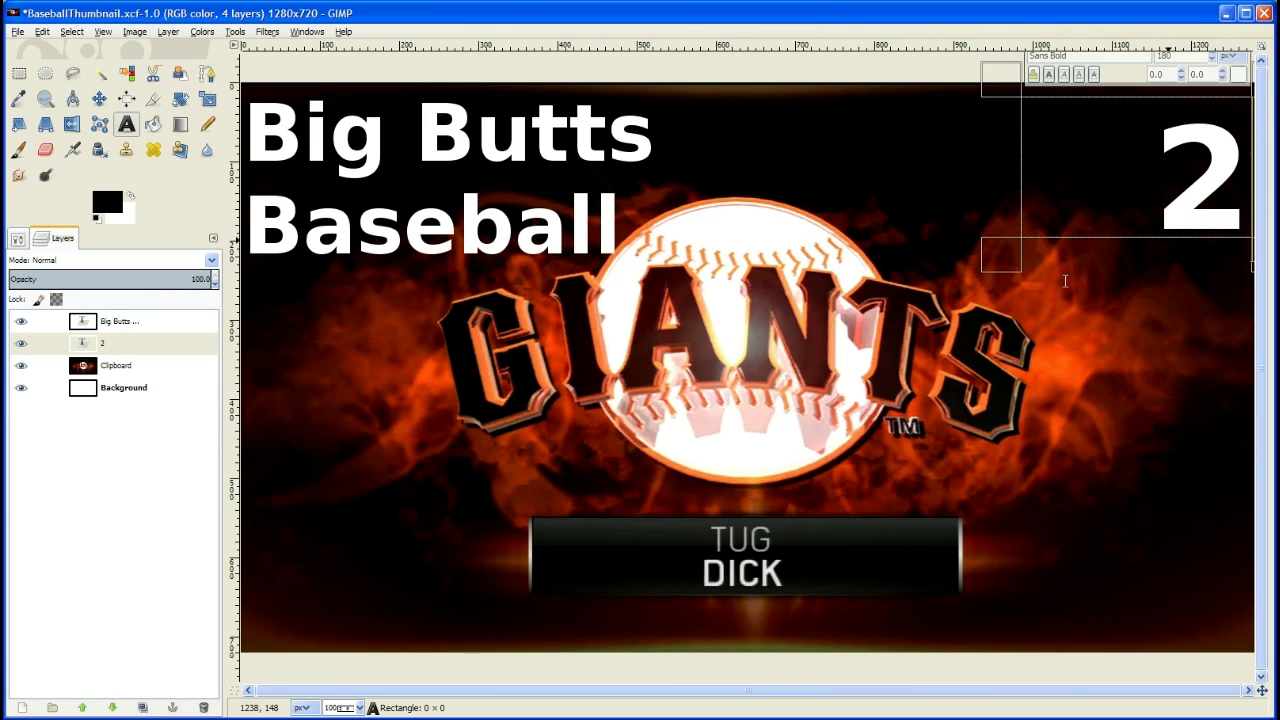
pyautogui.click(18, 31)
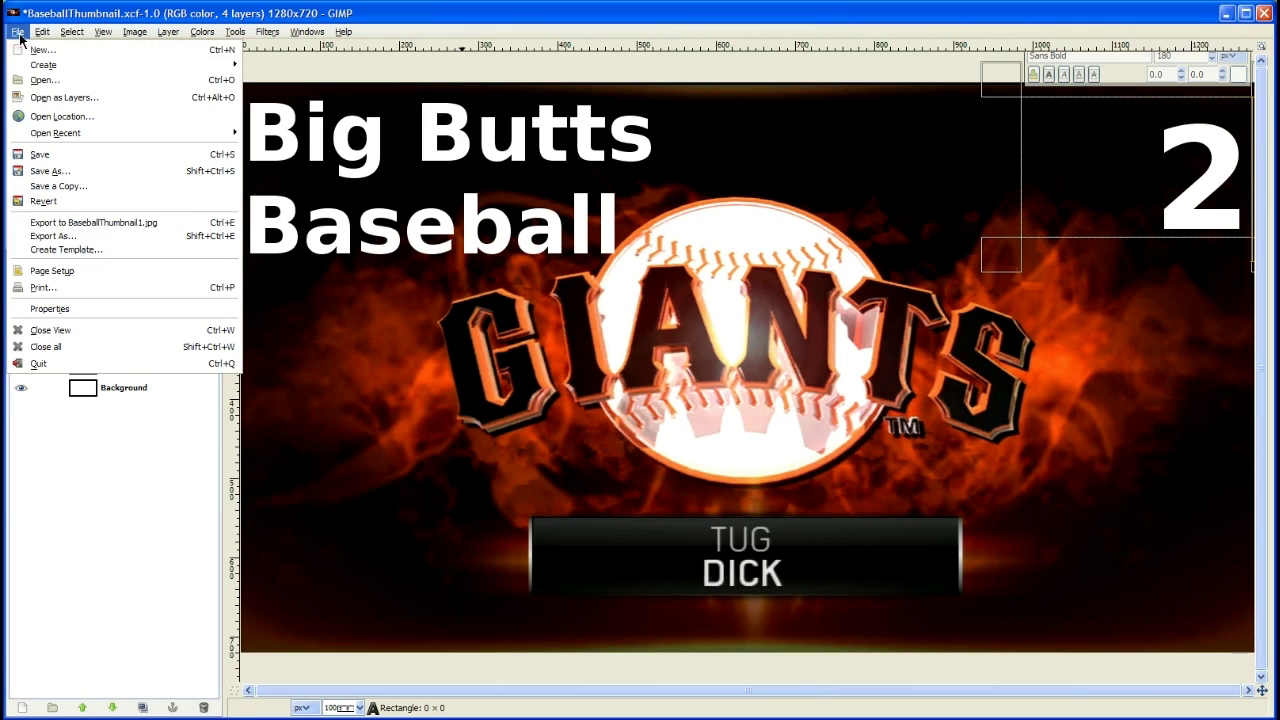
pyautogui.click(86, 245)
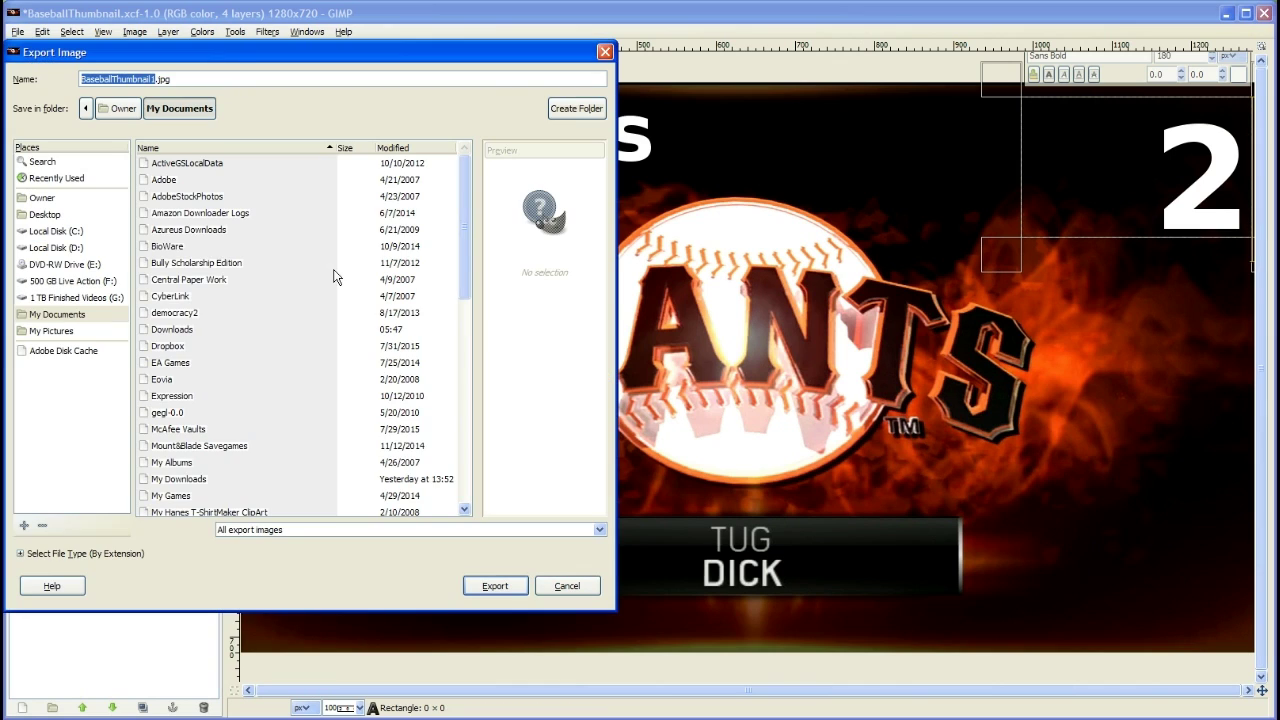
pyautogui.click(159, 78)
pyautogui.press('BackSpace')
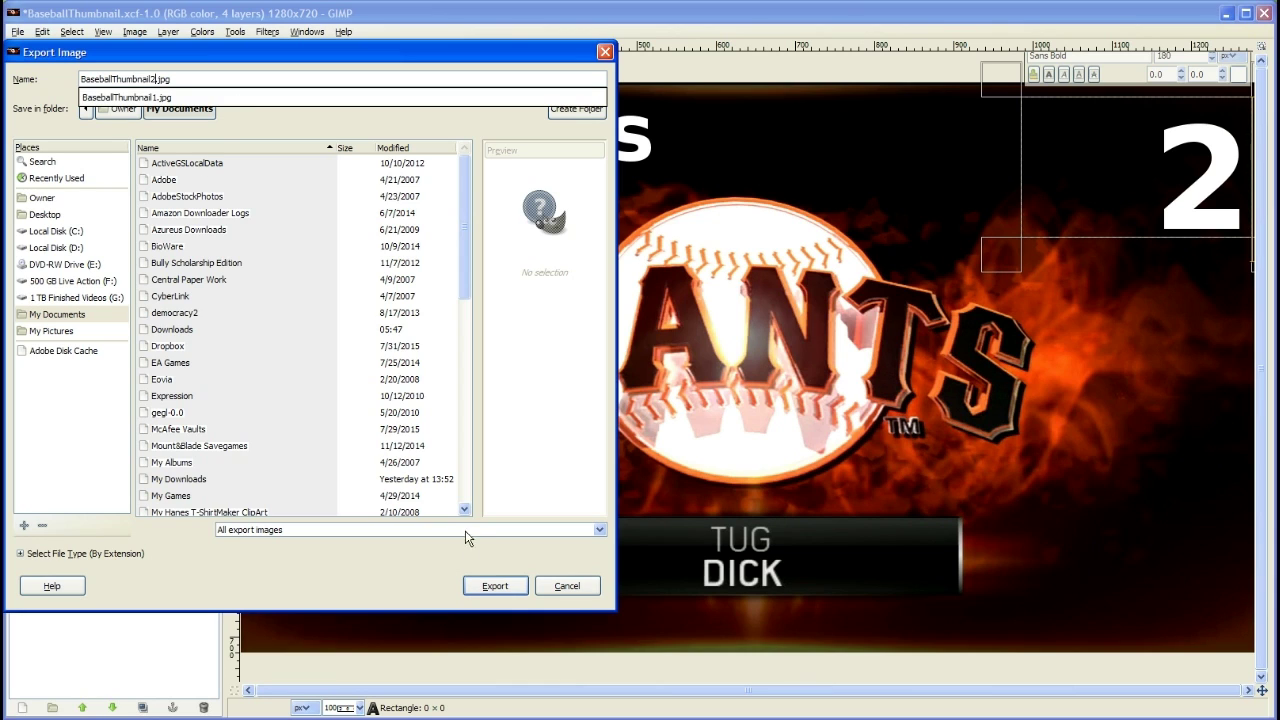
pyautogui.click(501, 591)
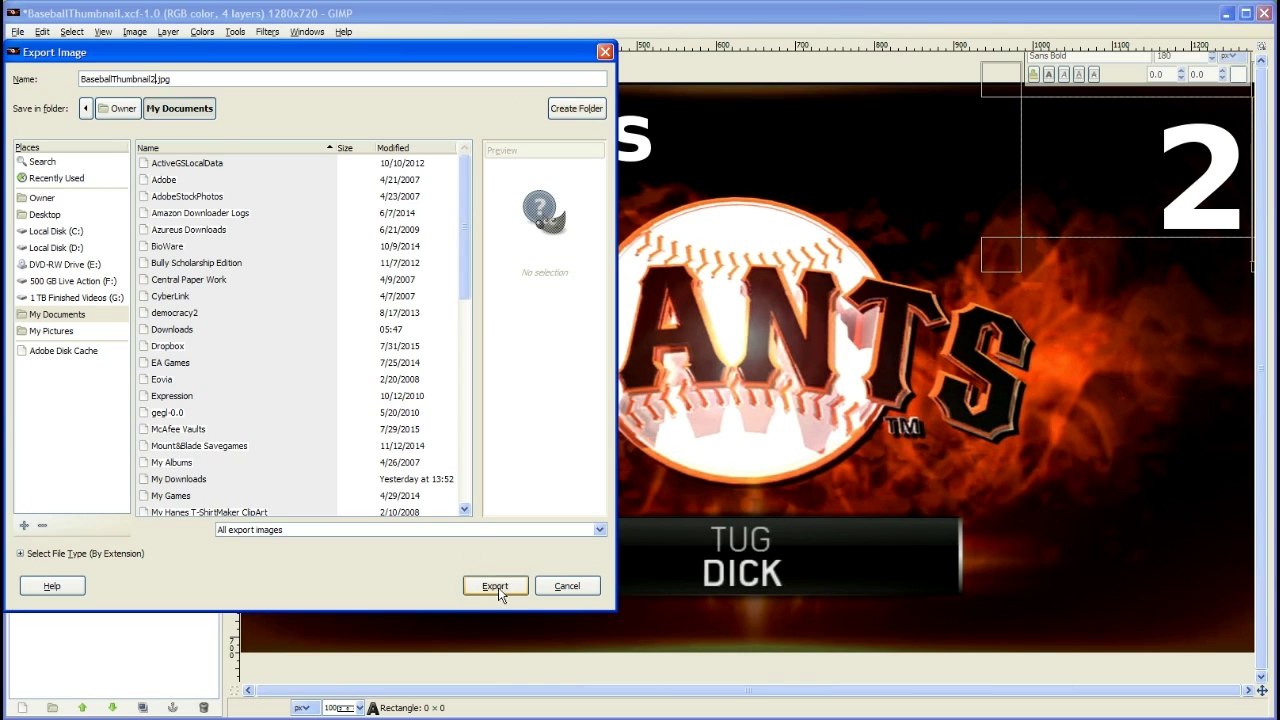
pyautogui.click(496, 587)
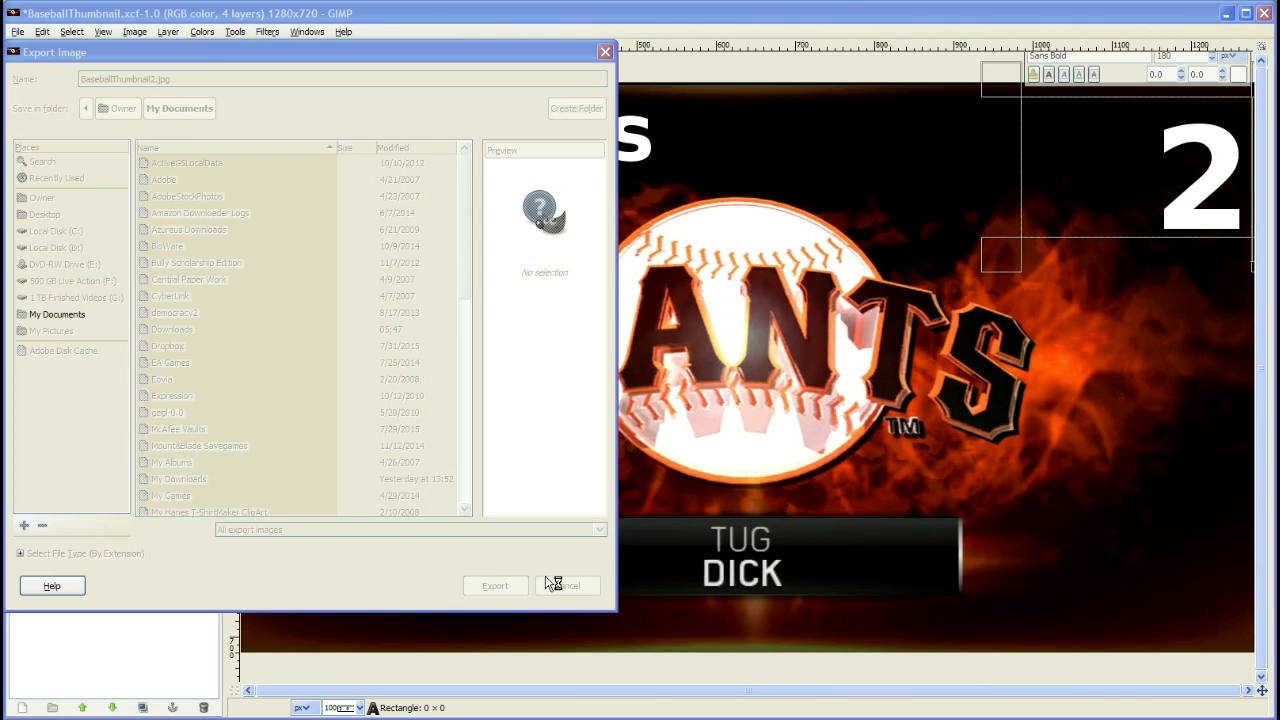
pyautogui.click(764, 524)
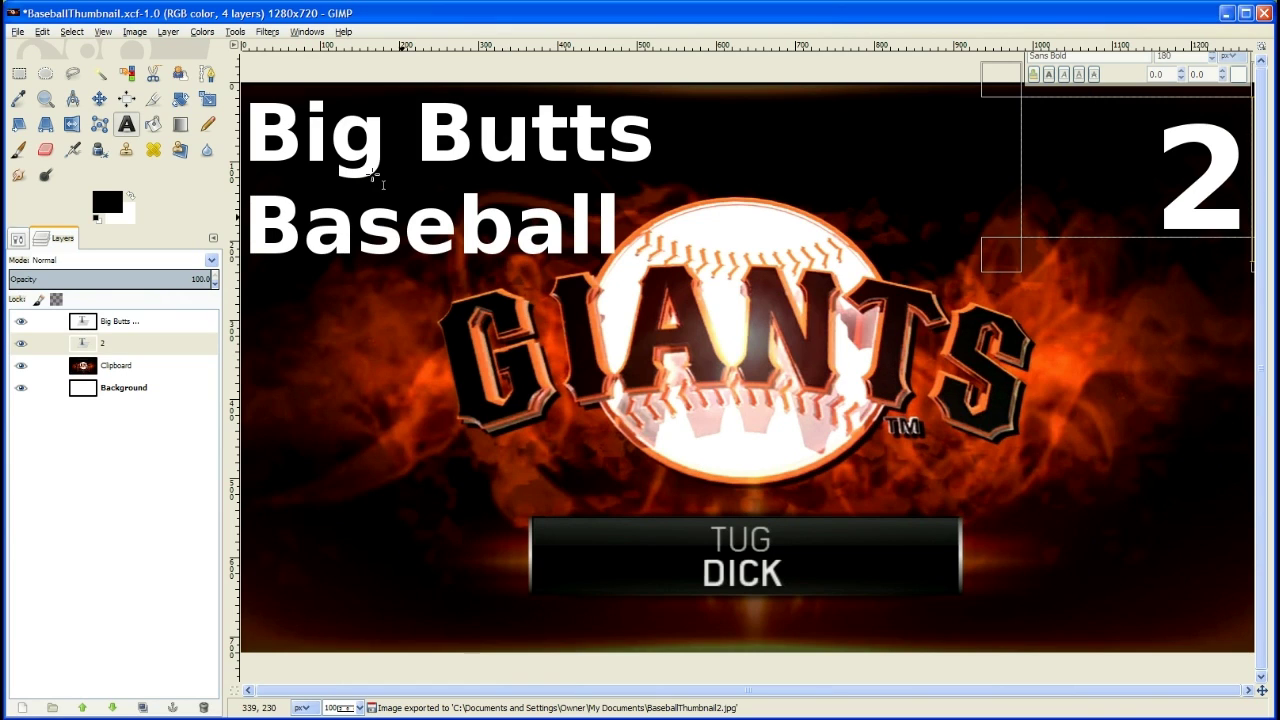
# Open the 2.bmp gameplay screenshot.
pyautogui.click(524, 271)
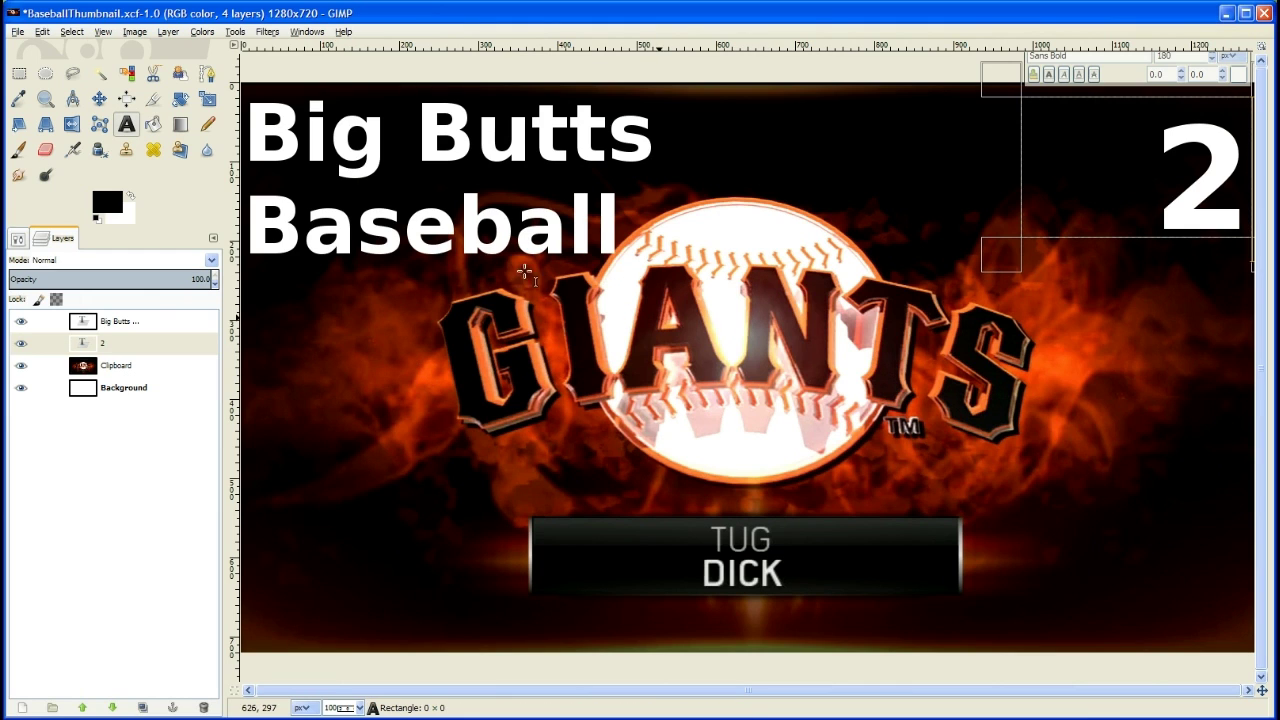
pyautogui.click(18, 31)
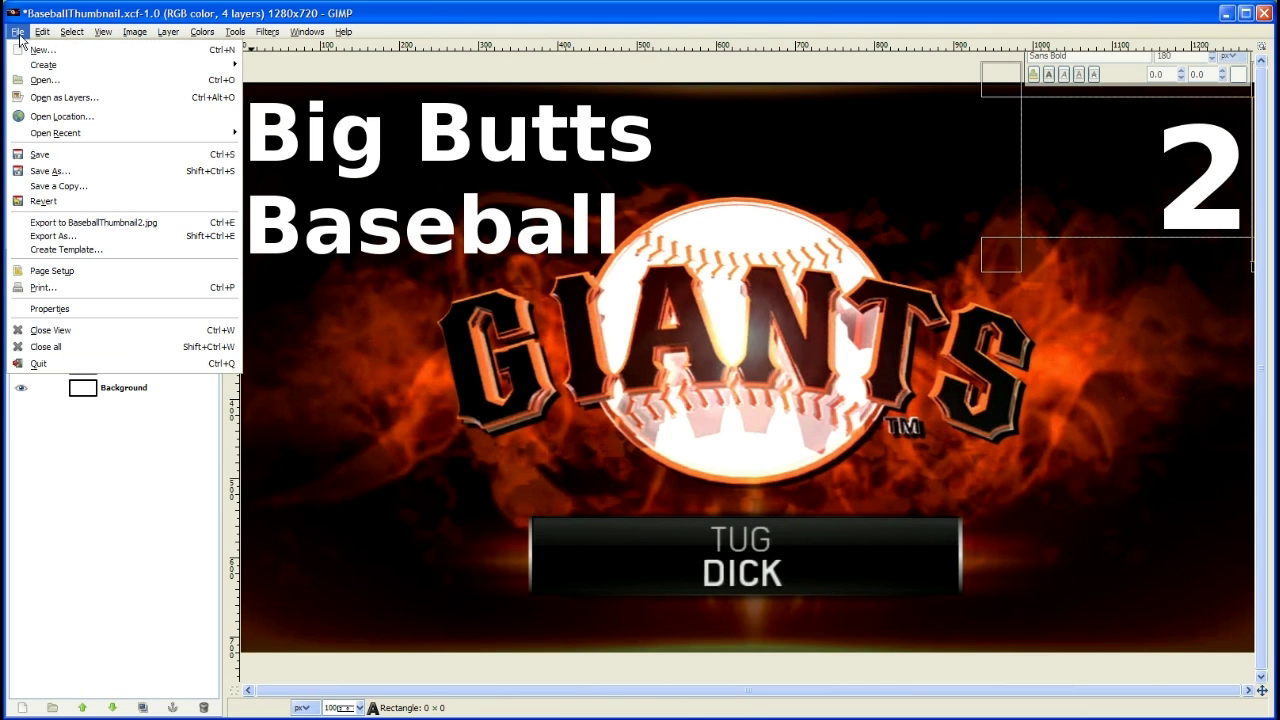
pyautogui.click(43, 81)
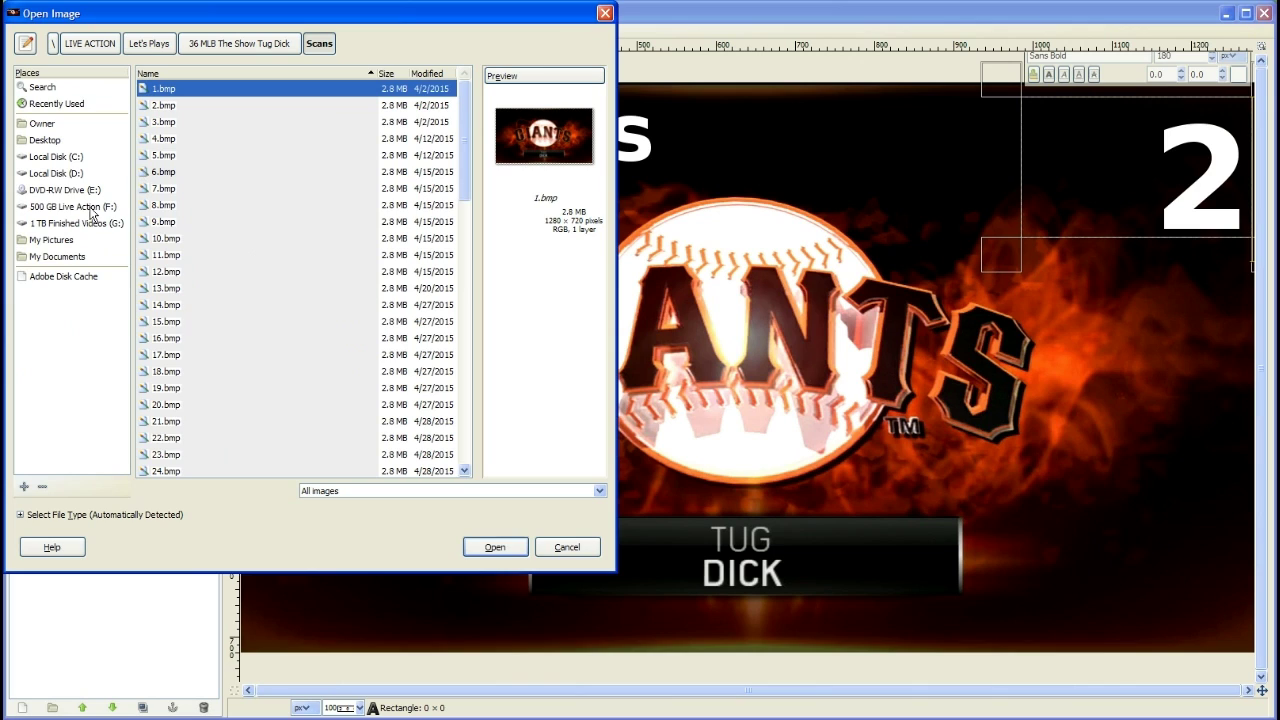
pyautogui.click(168, 108)
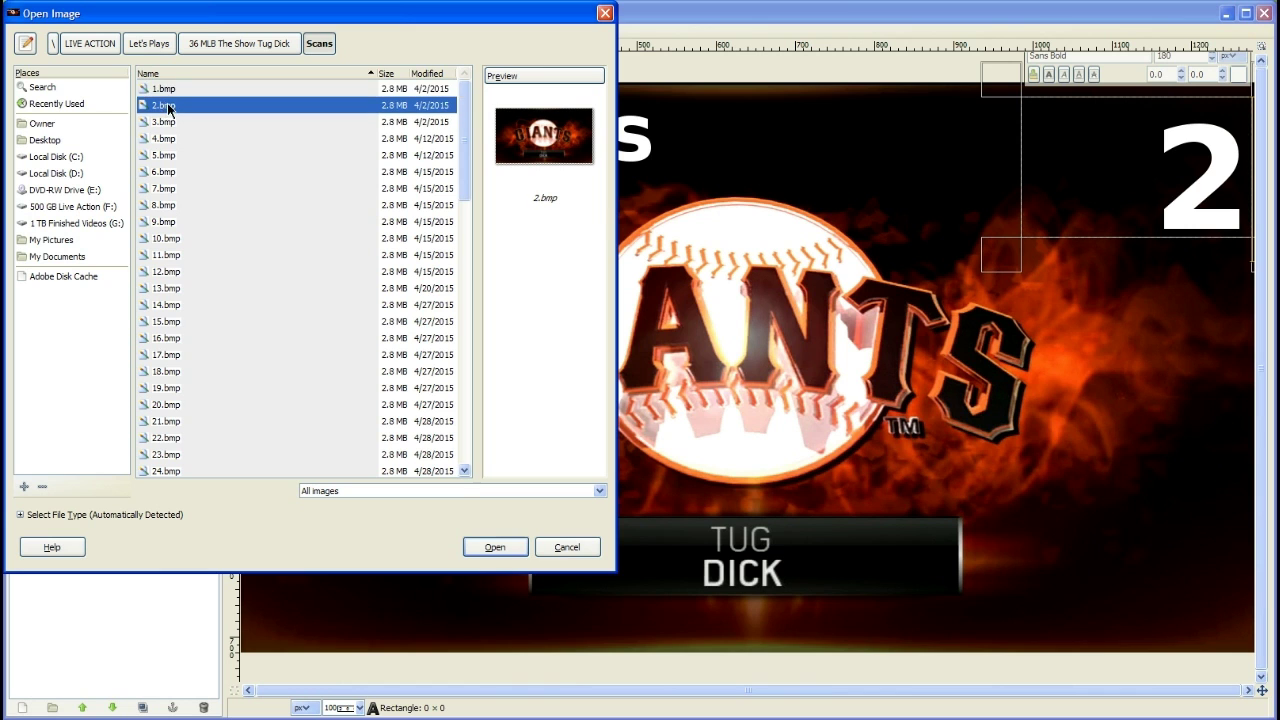
pyautogui.doubleClick(170, 106)
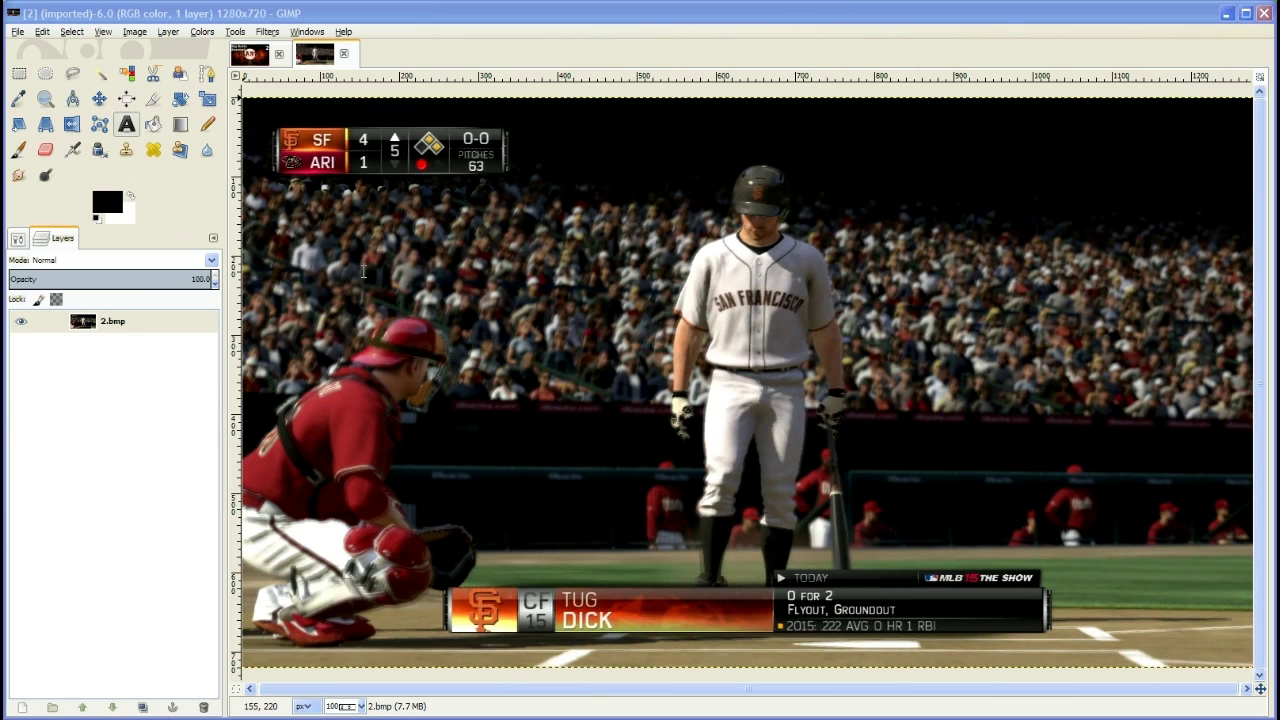
# Select all of 2.bmp, copy it, and close it discarding changes.
pyautogui.rightClick(507, 243)
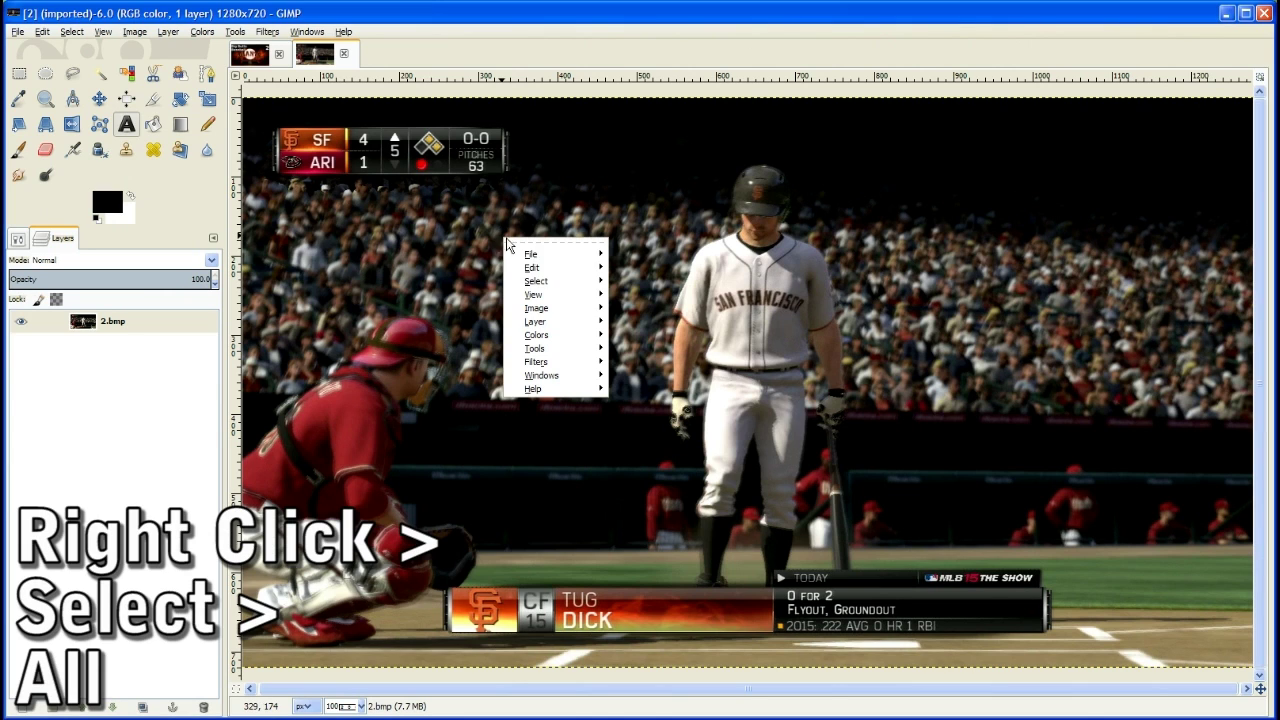
pyautogui.moveTo(553, 270)
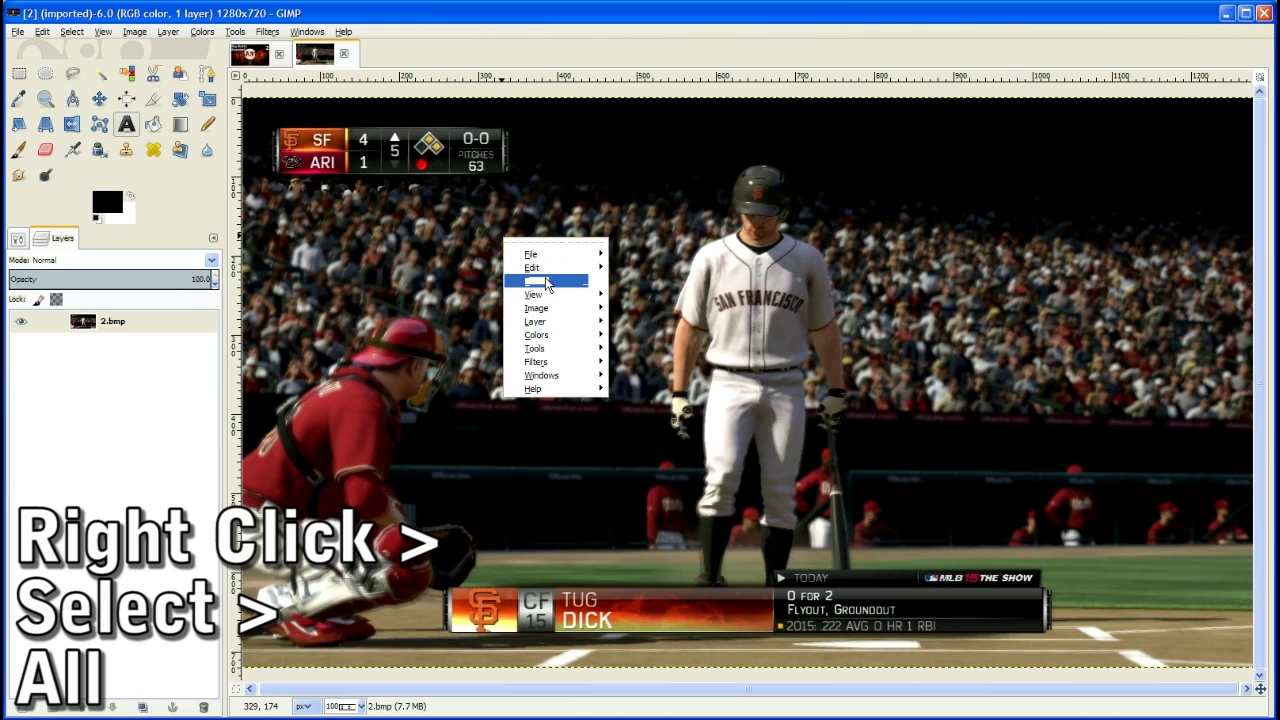
pyautogui.click(665, 288)
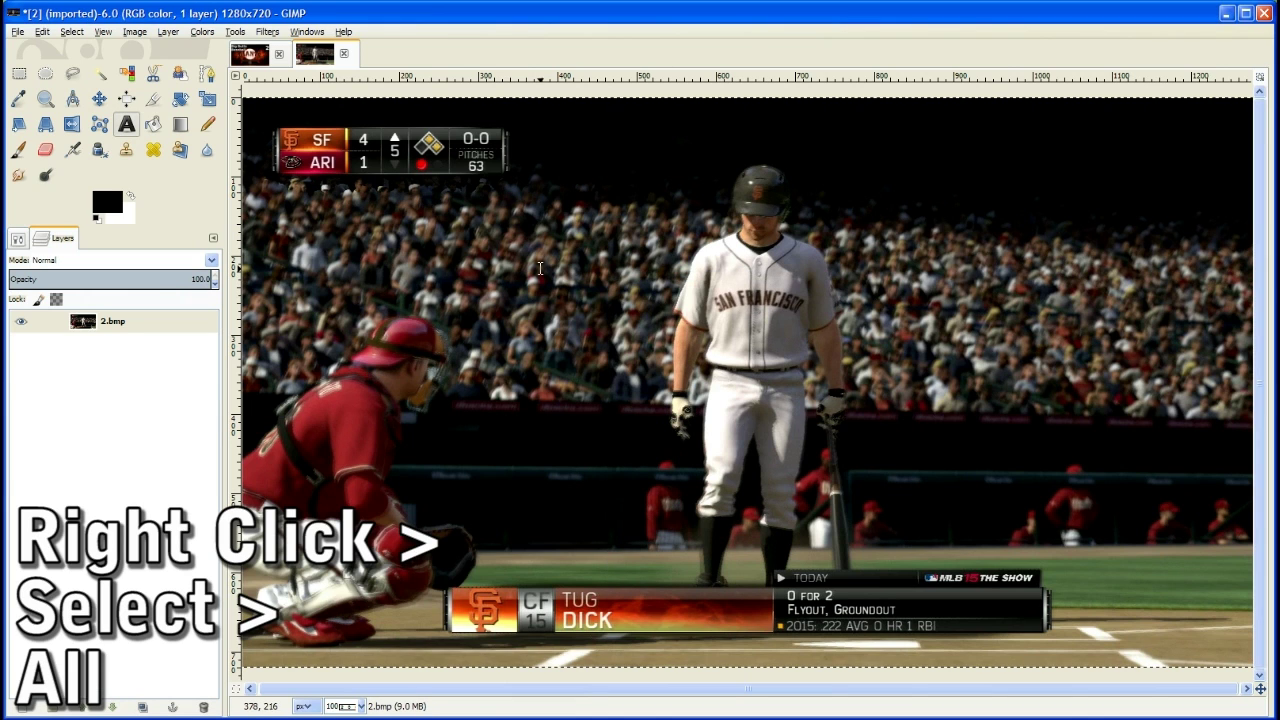
pyautogui.rightClick(541, 270)
pyautogui.moveTo(598, 300)
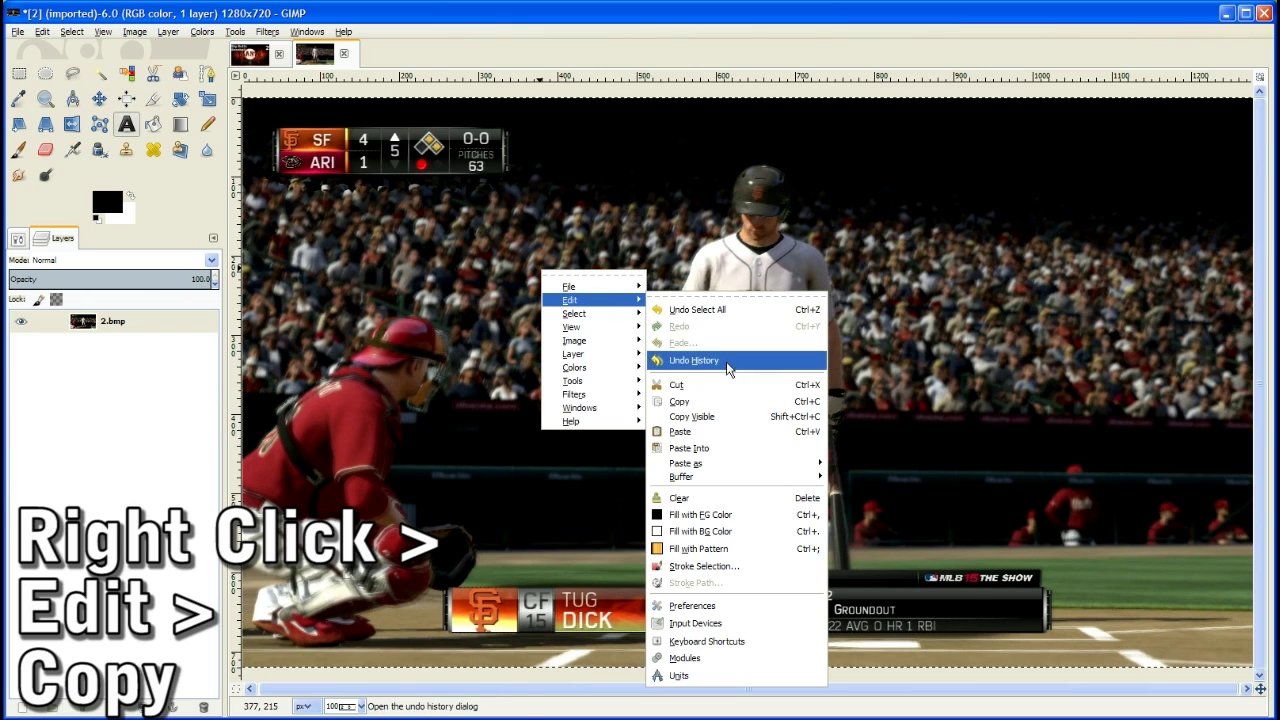
pyautogui.click(710, 404)
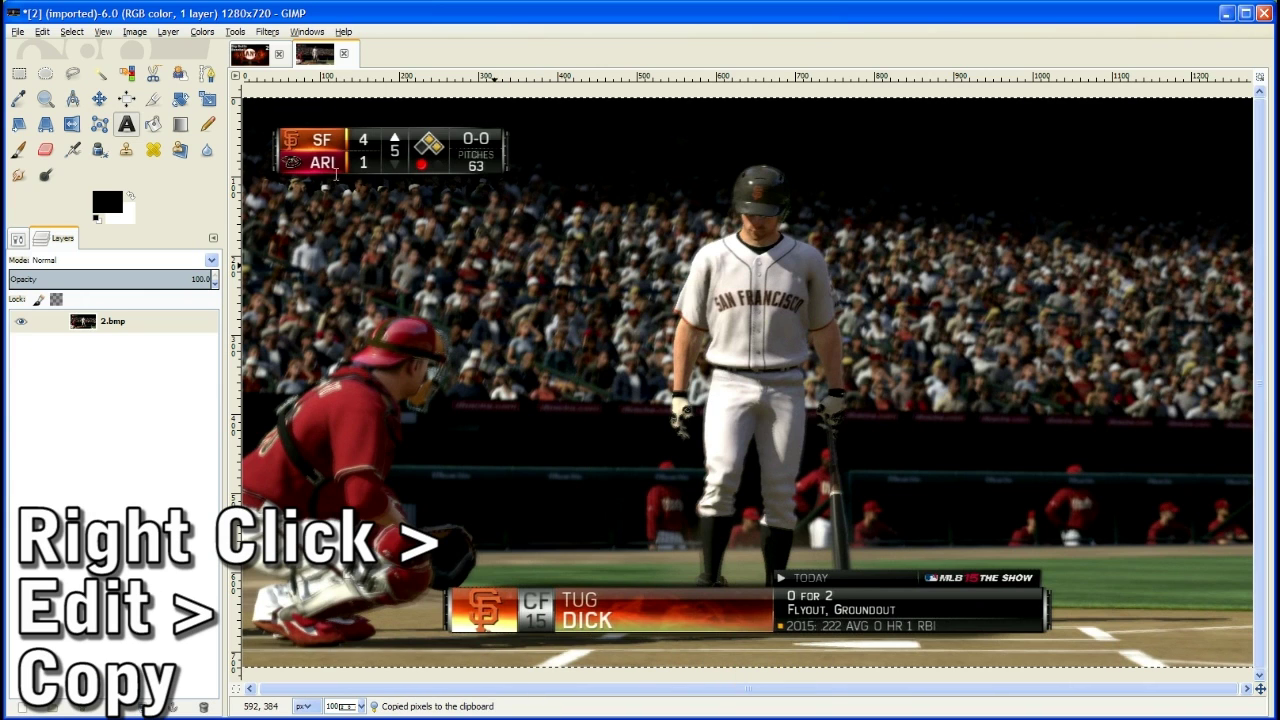
pyautogui.click(344, 54)
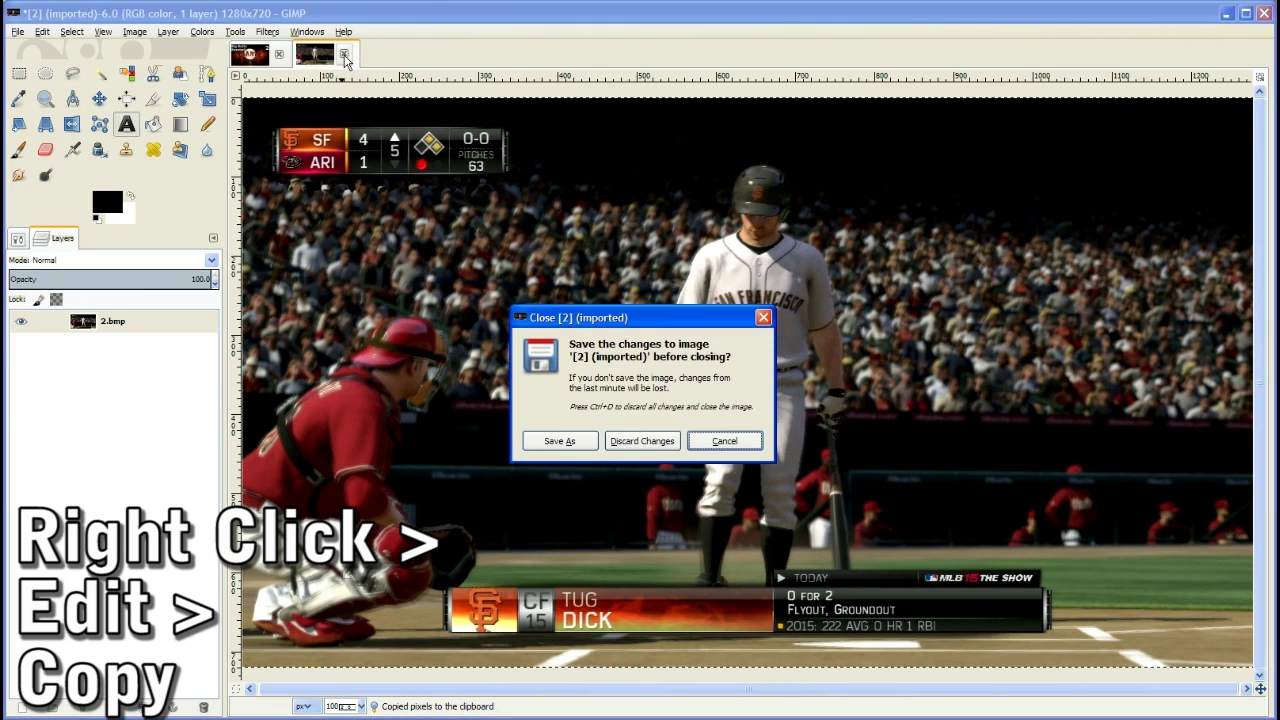
pyautogui.click(641, 441)
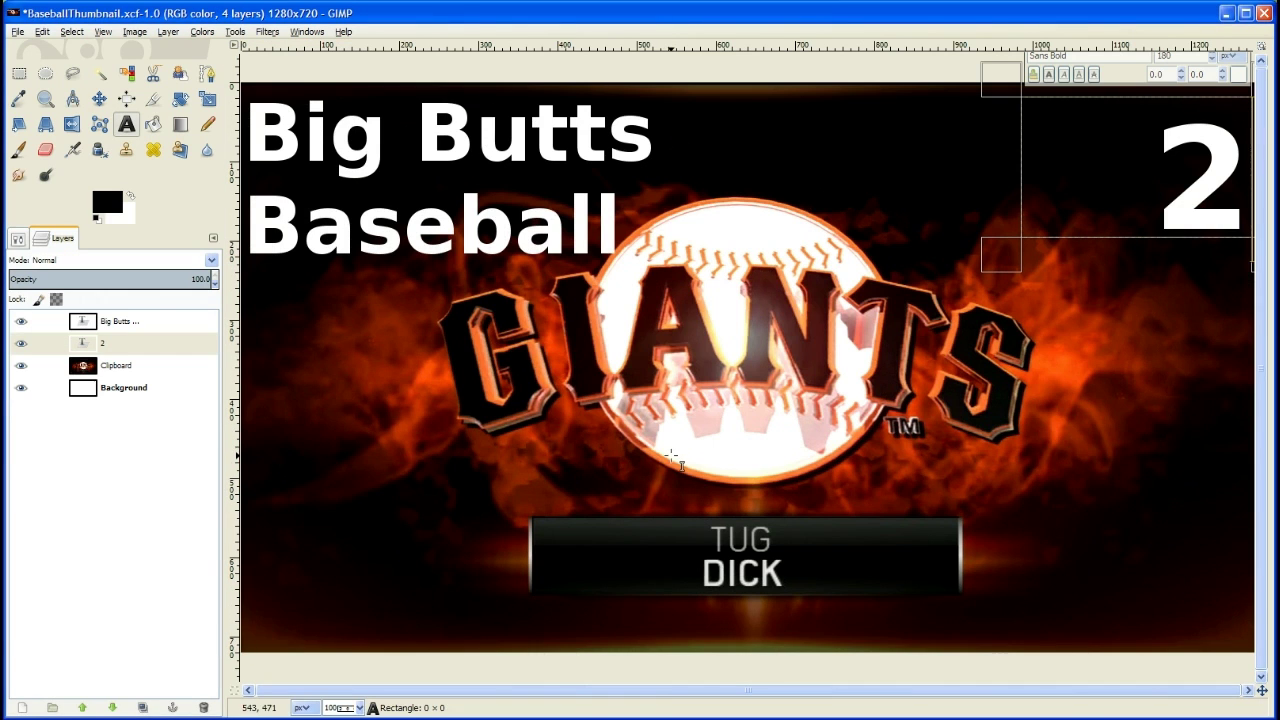
# Paste the copied screenshot as a new Clipboard #1 layer and toggle its visibility to check it.
pyautogui.rightClick(534, 341)
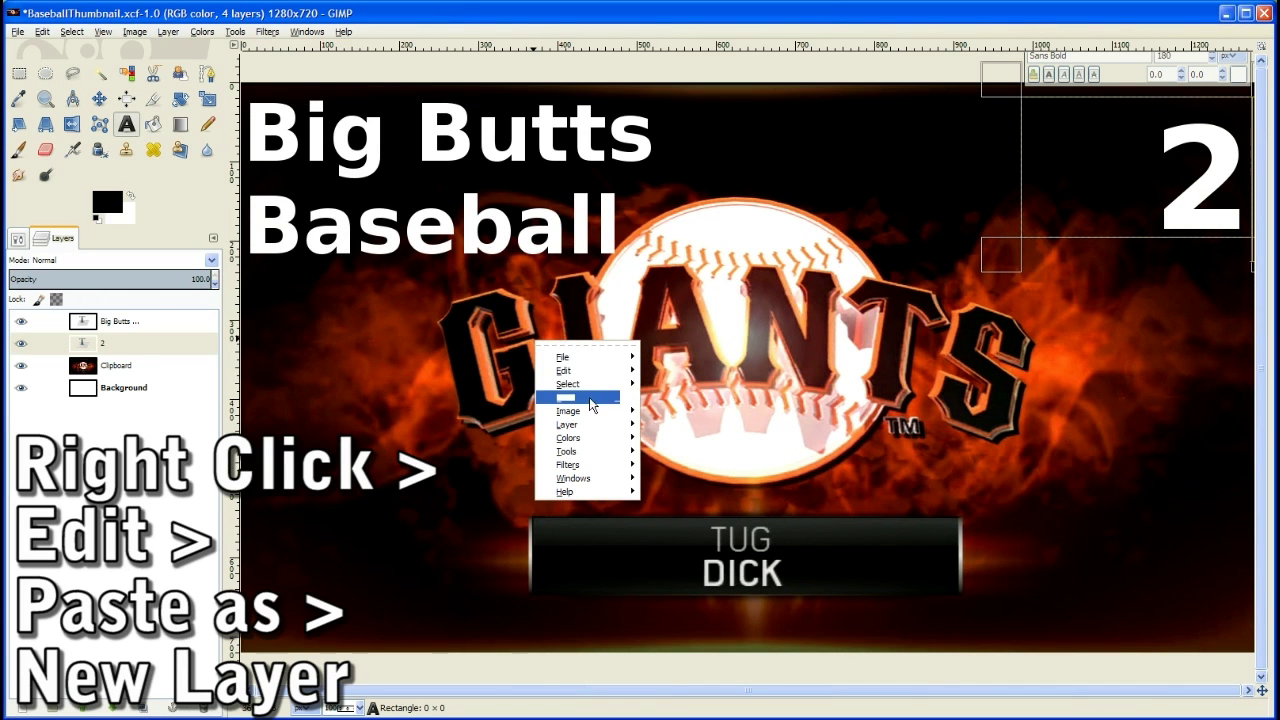
pyautogui.moveTo(592, 371)
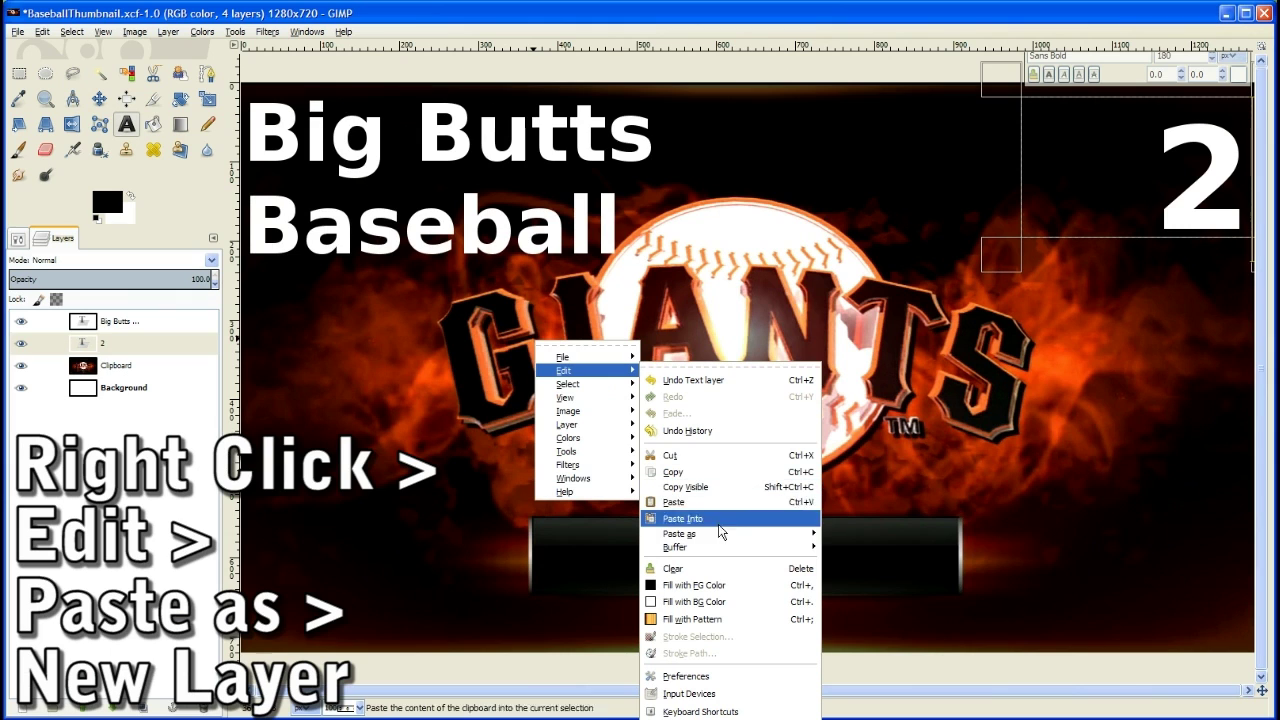
pyautogui.moveTo(720, 533)
pyautogui.click(880, 556)
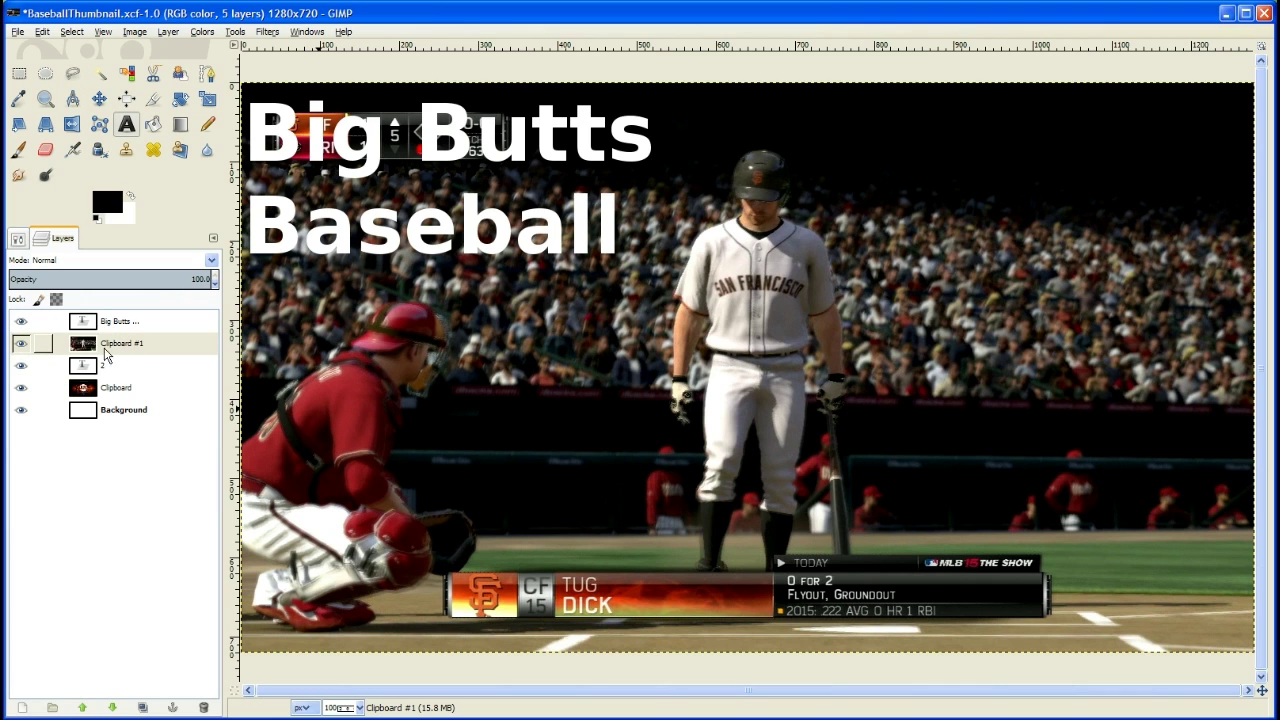
pyautogui.click(20, 344)
pyautogui.click(20, 344)
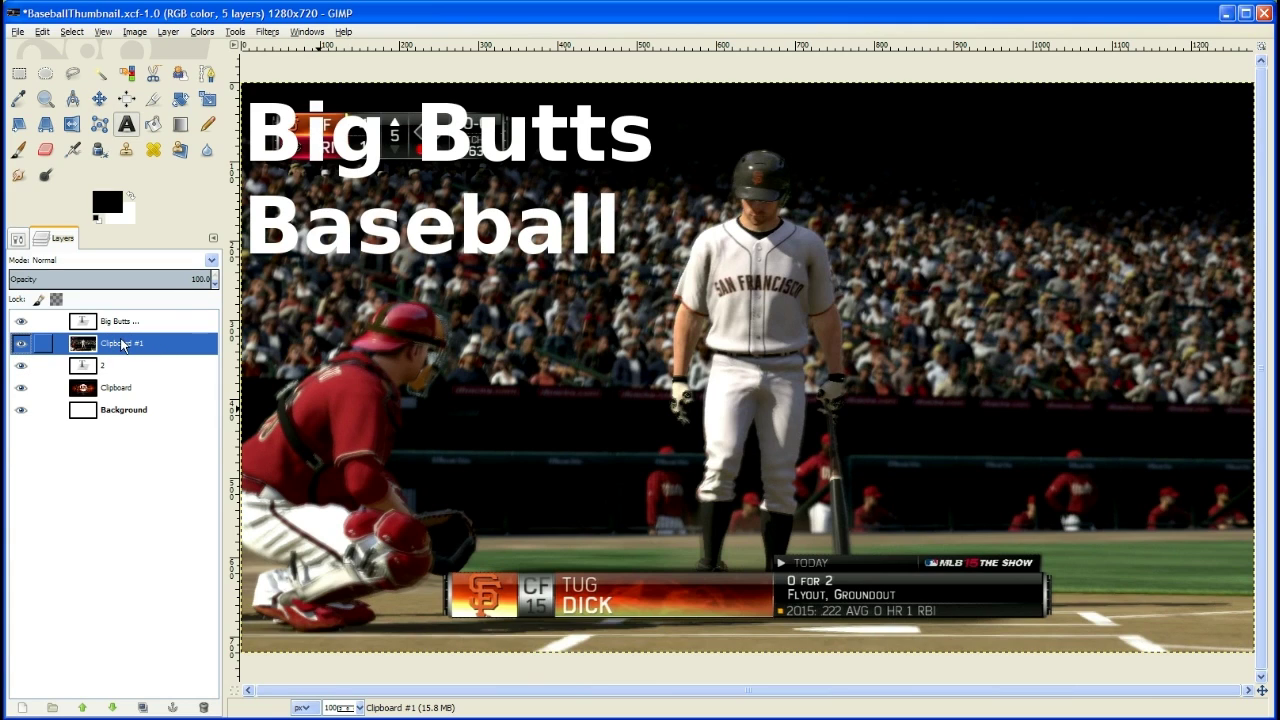
pyautogui.click(120, 388)
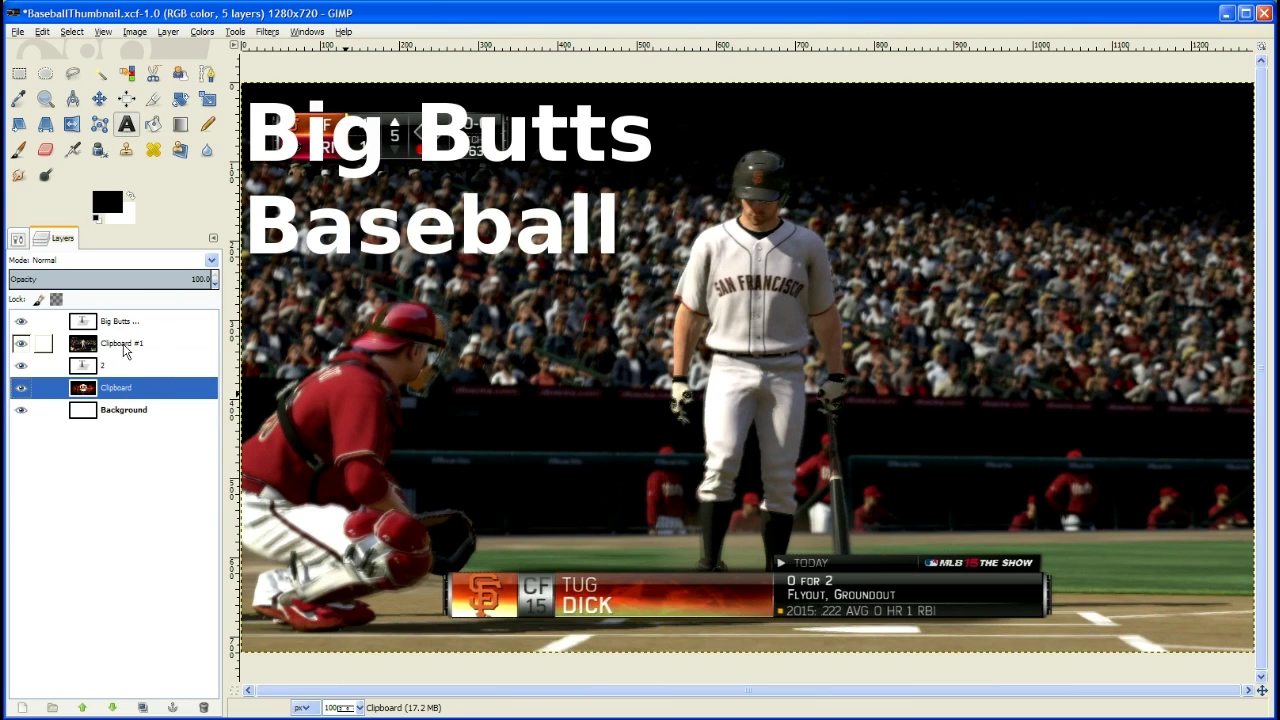
# Move the Clipboard #1 screenshot layer beneath the title and '2' number layers.
pyautogui.click(126, 350)
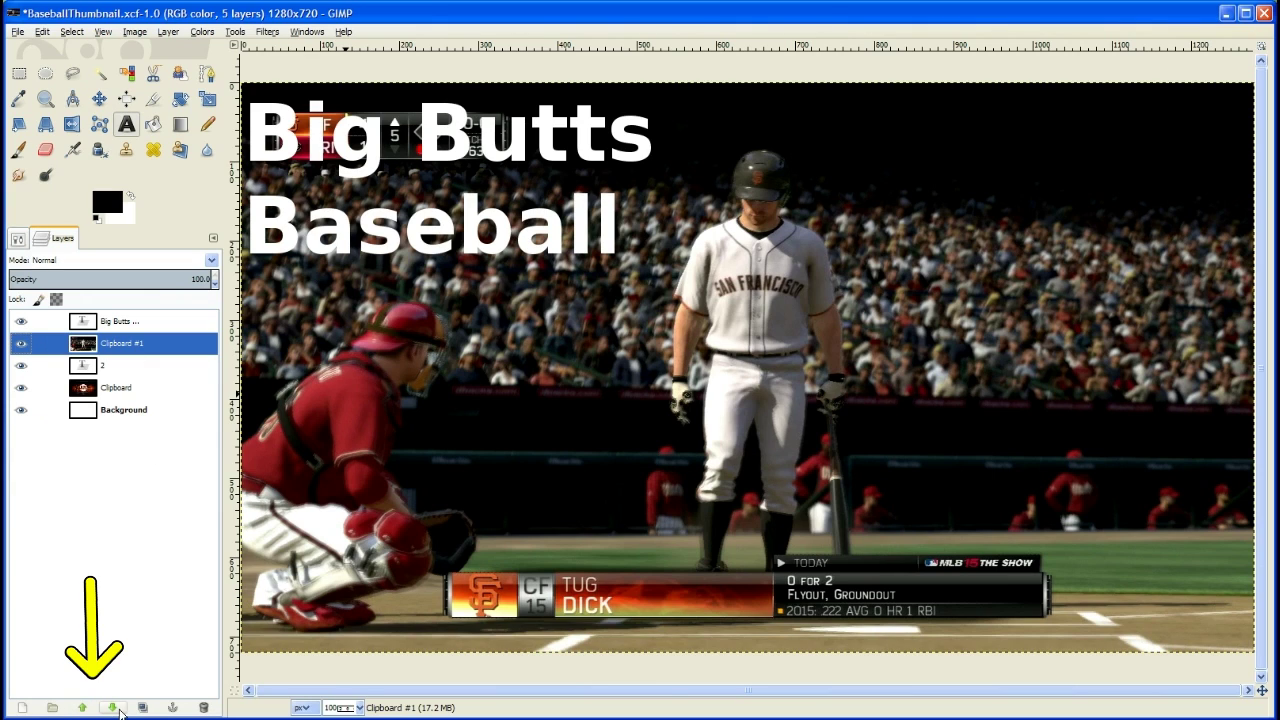
pyautogui.click(116, 709)
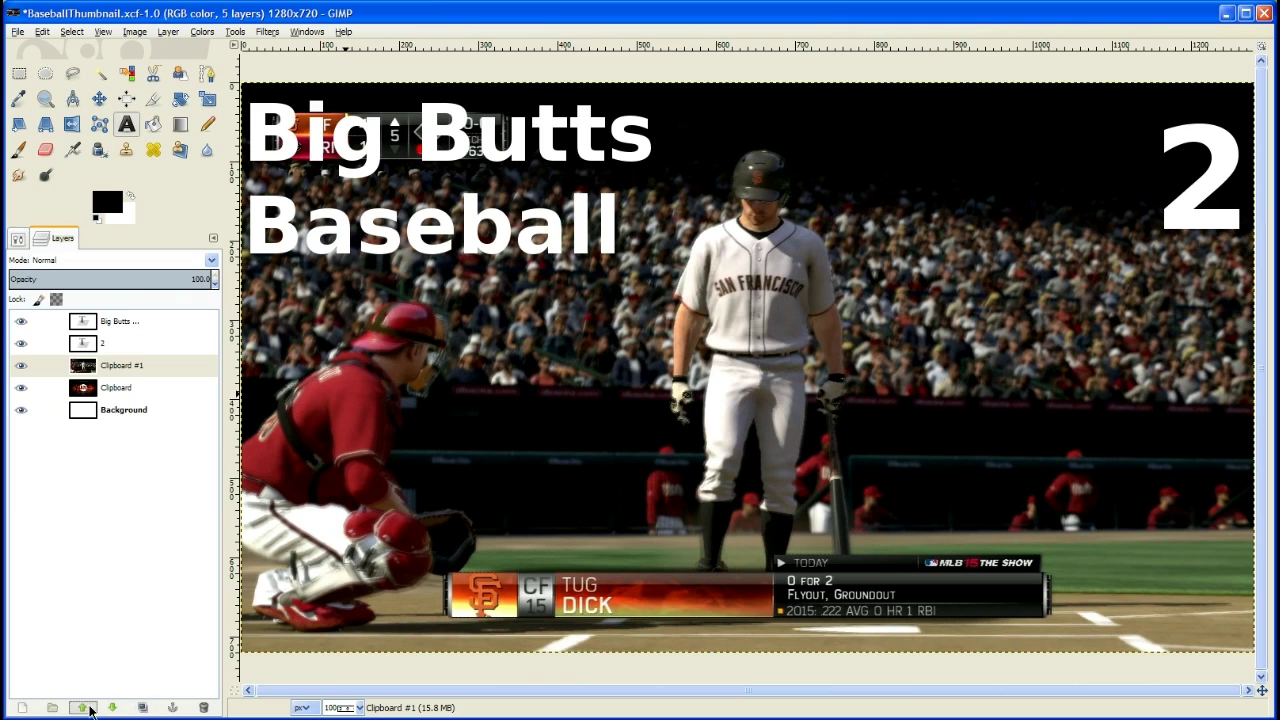
pyautogui.click(84, 708)
pyautogui.click(84, 708)
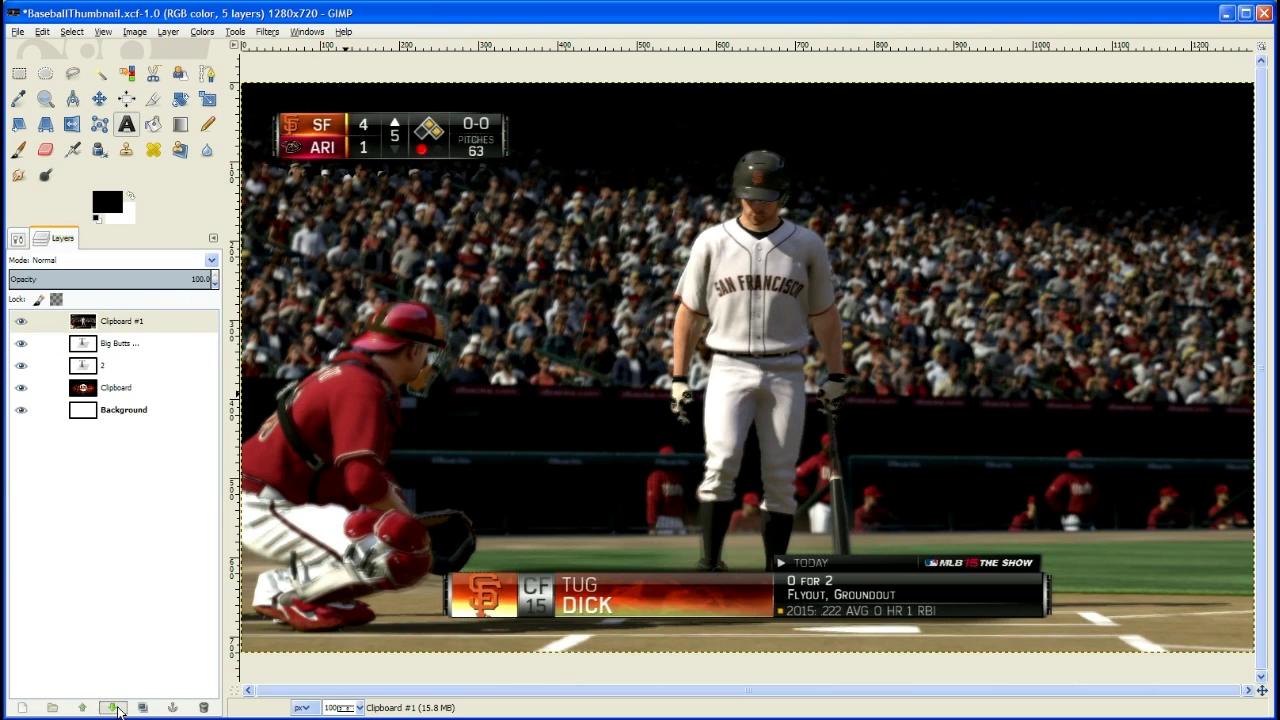
pyautogui.click(115, 709)
pyautogui.click(115, 709)
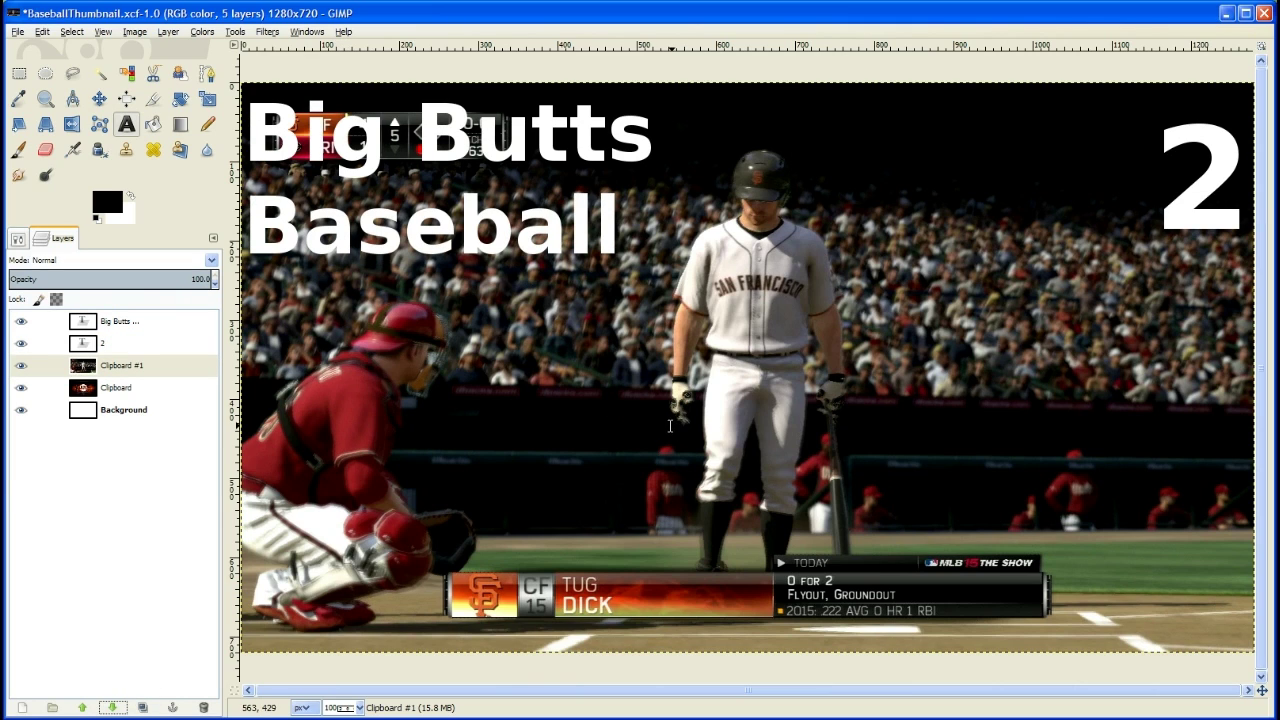
# Export as BaseballThumbnail2.jpg, replacing the existing file.
pyautogui.click(18, 32)
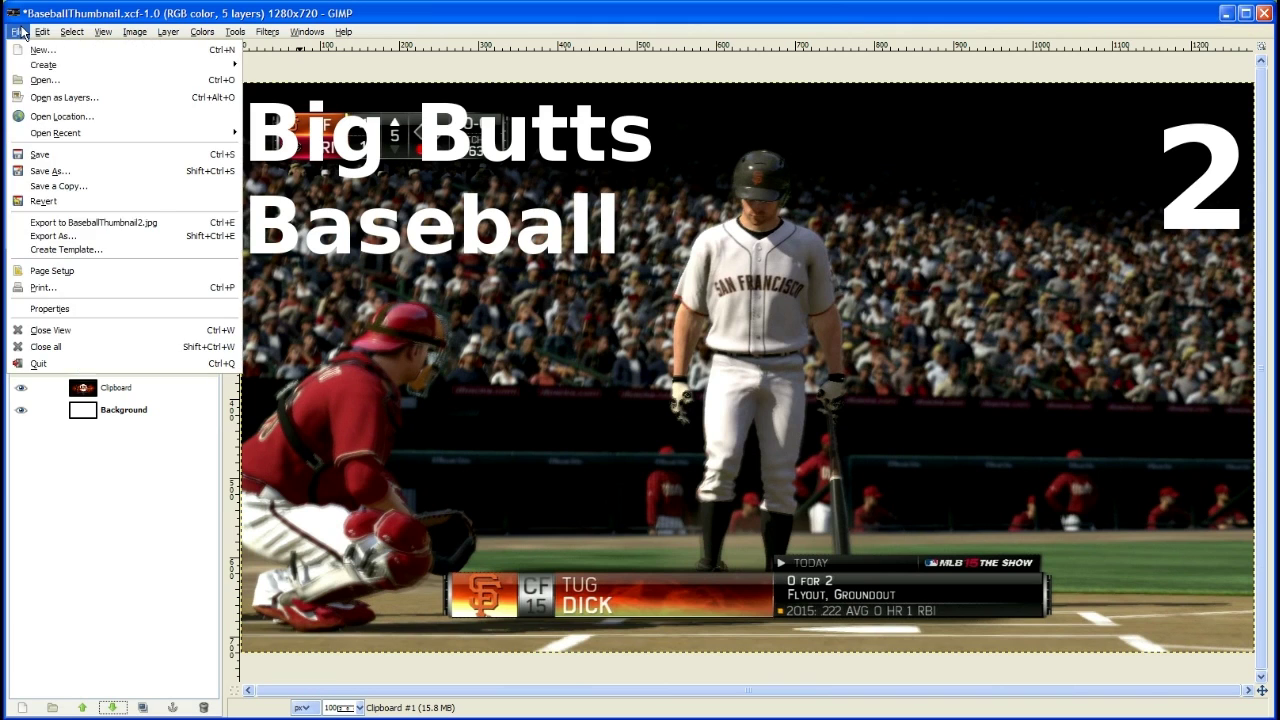
pyautogui.click(89, 237)
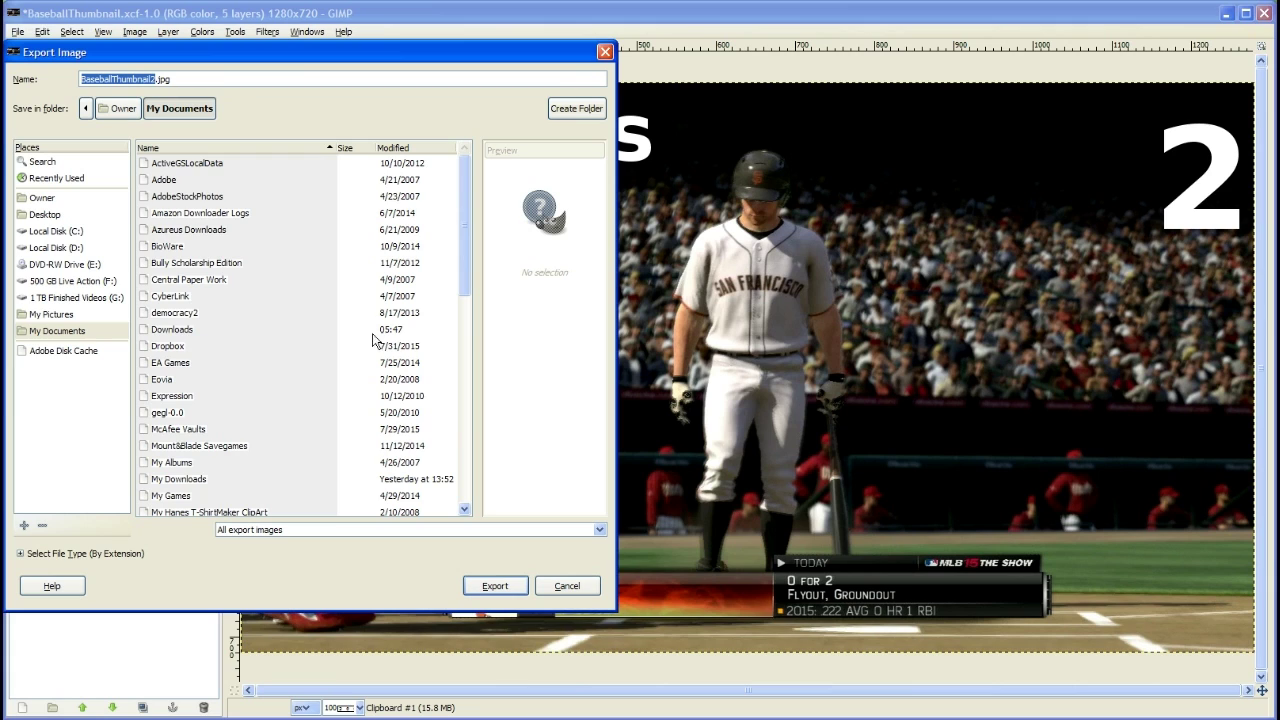
pyautogui.click(187, 83)
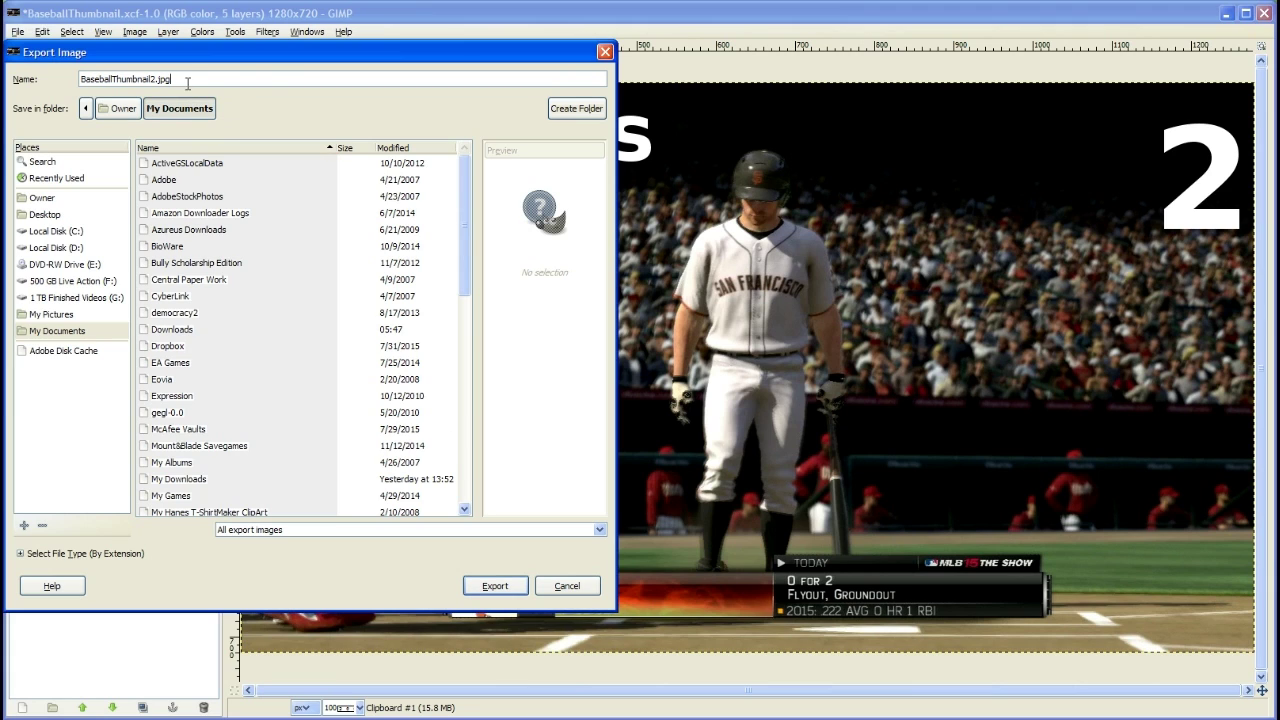
pyautogui.click(494, 585)
pyautogui.click(366, 404)
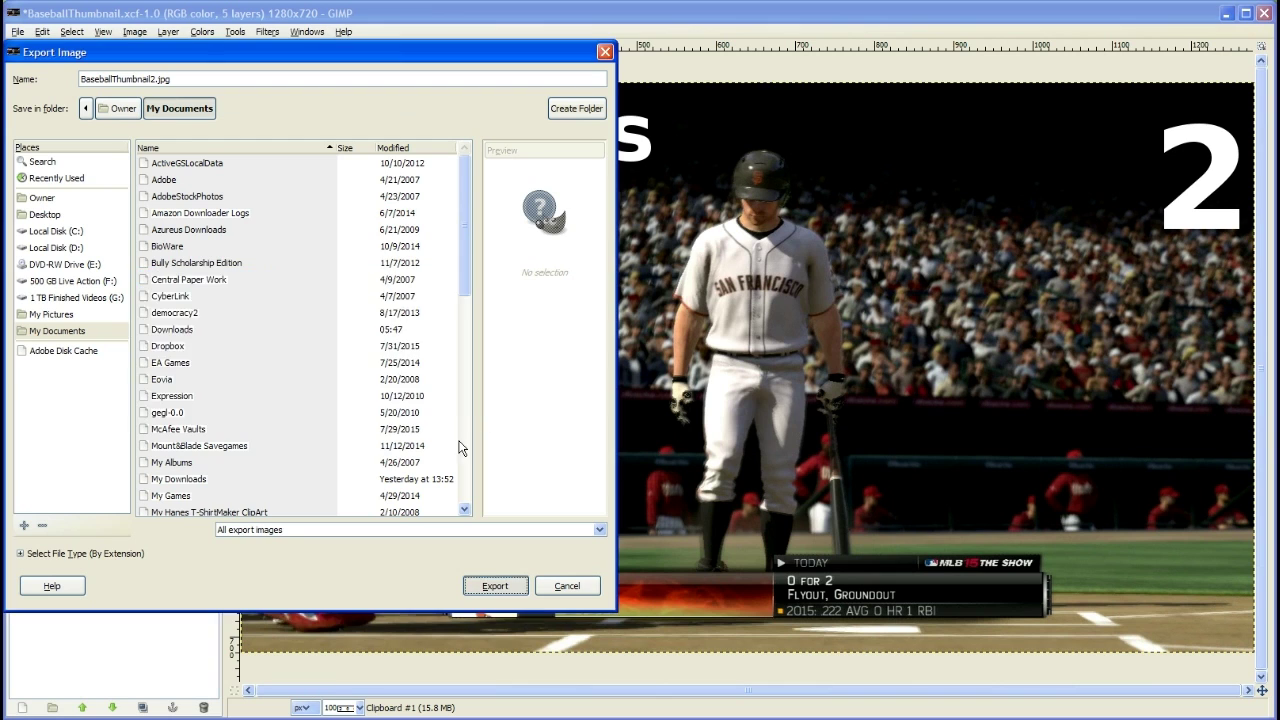
pyautogui.click(757, 528)
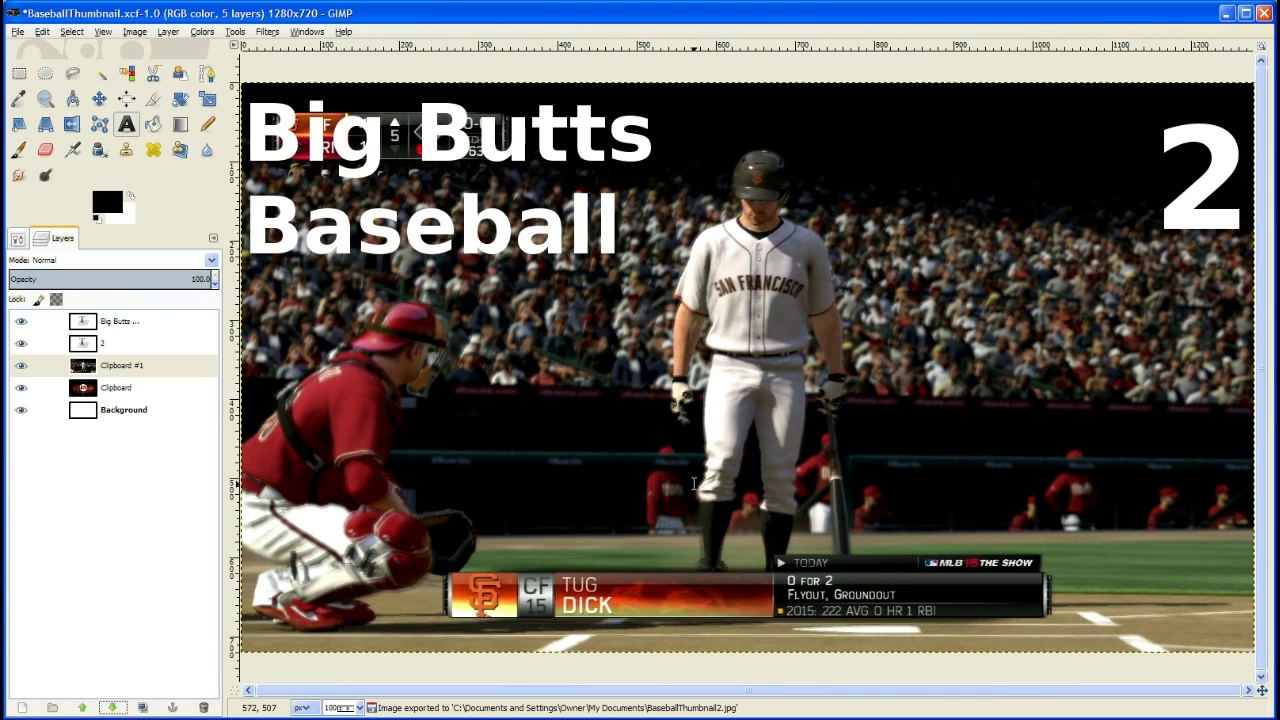
# Open BaseballThumbnail1.jpg and BaseballThumbnail2.jpg together.
pyautogui.click(16, 32)
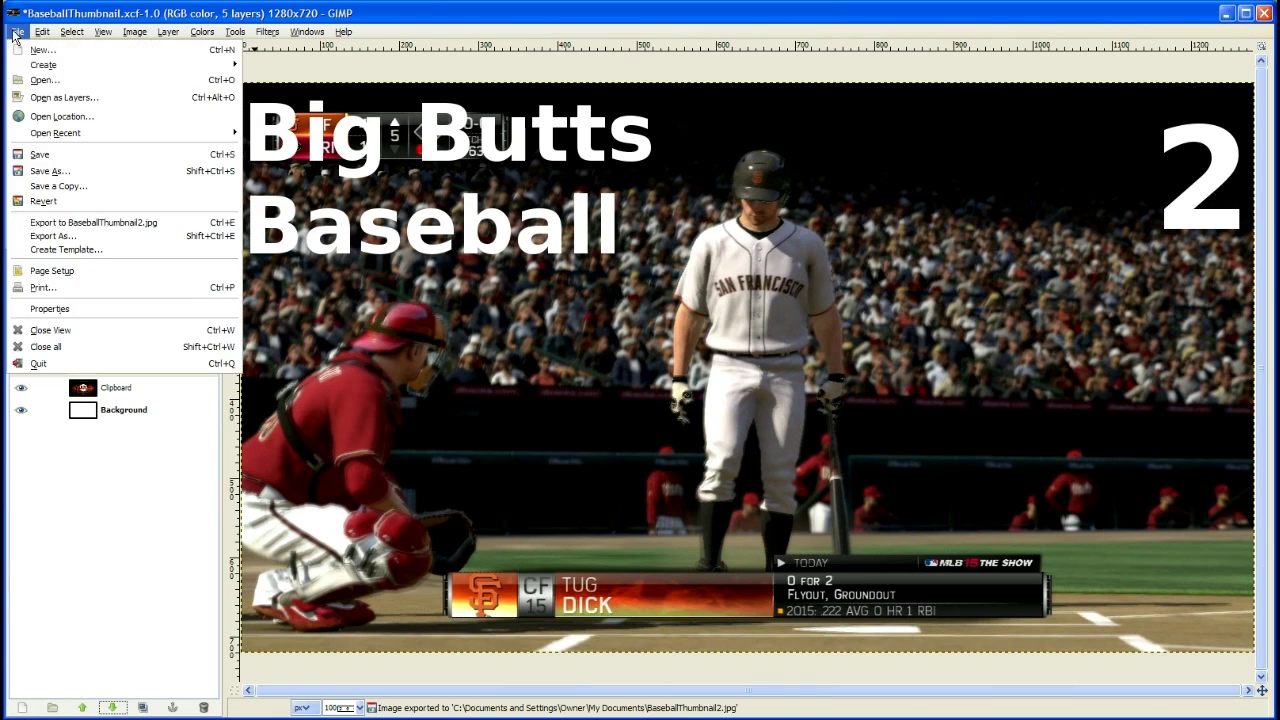
pyautogui.click(45, 80)
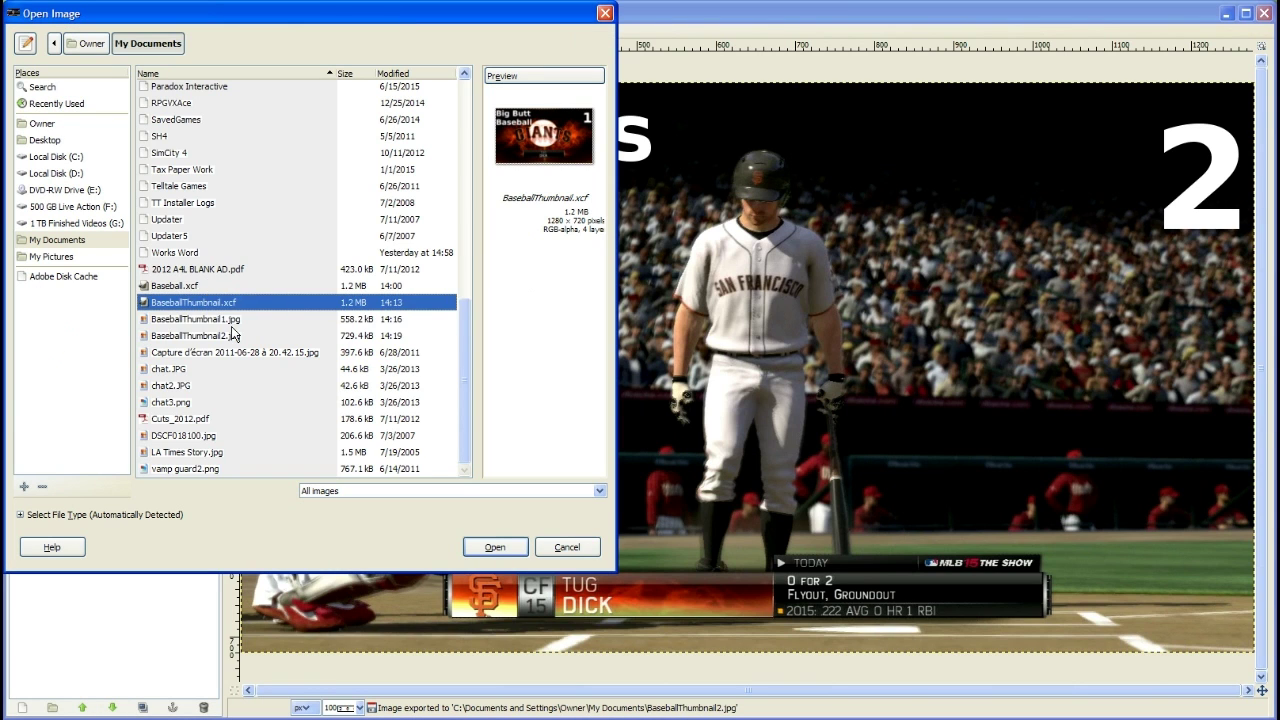
pyautogui.click(233, 320)
pyautogui.keyDown('shift'); pyautogui.click(233, 336); pyautogui.keyUp('shift')
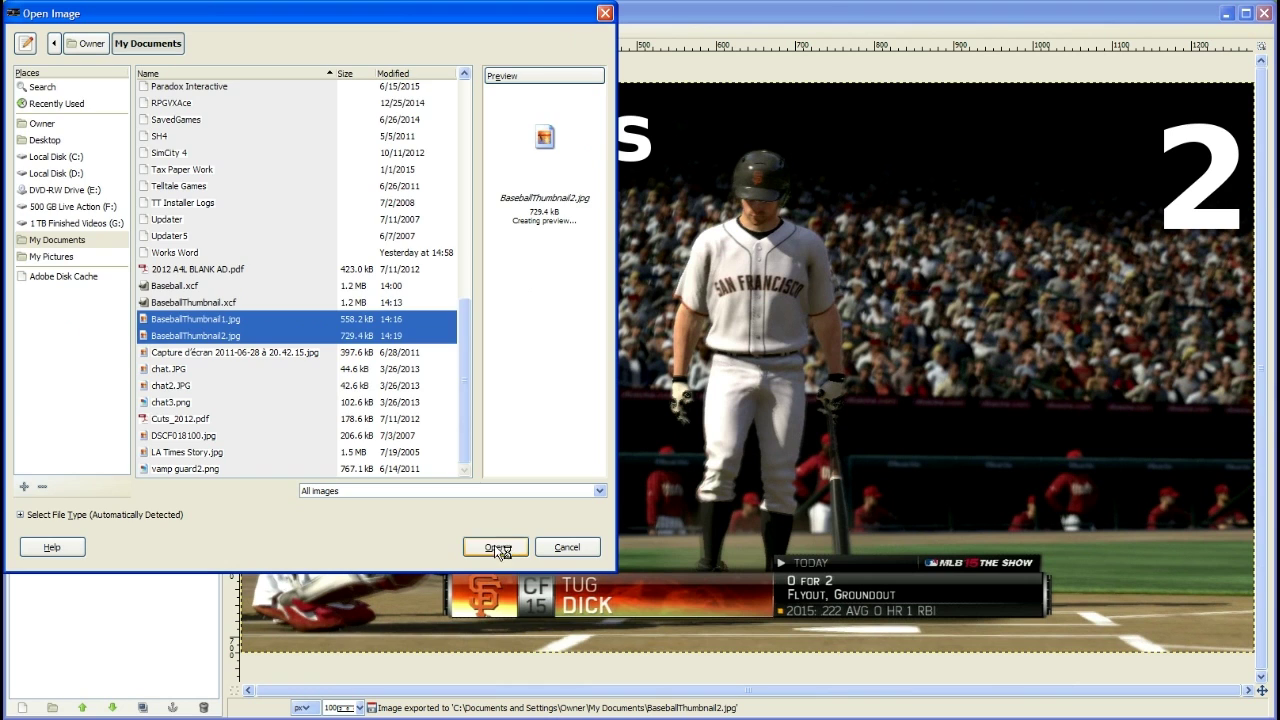
pyautogui.click(495, 547)
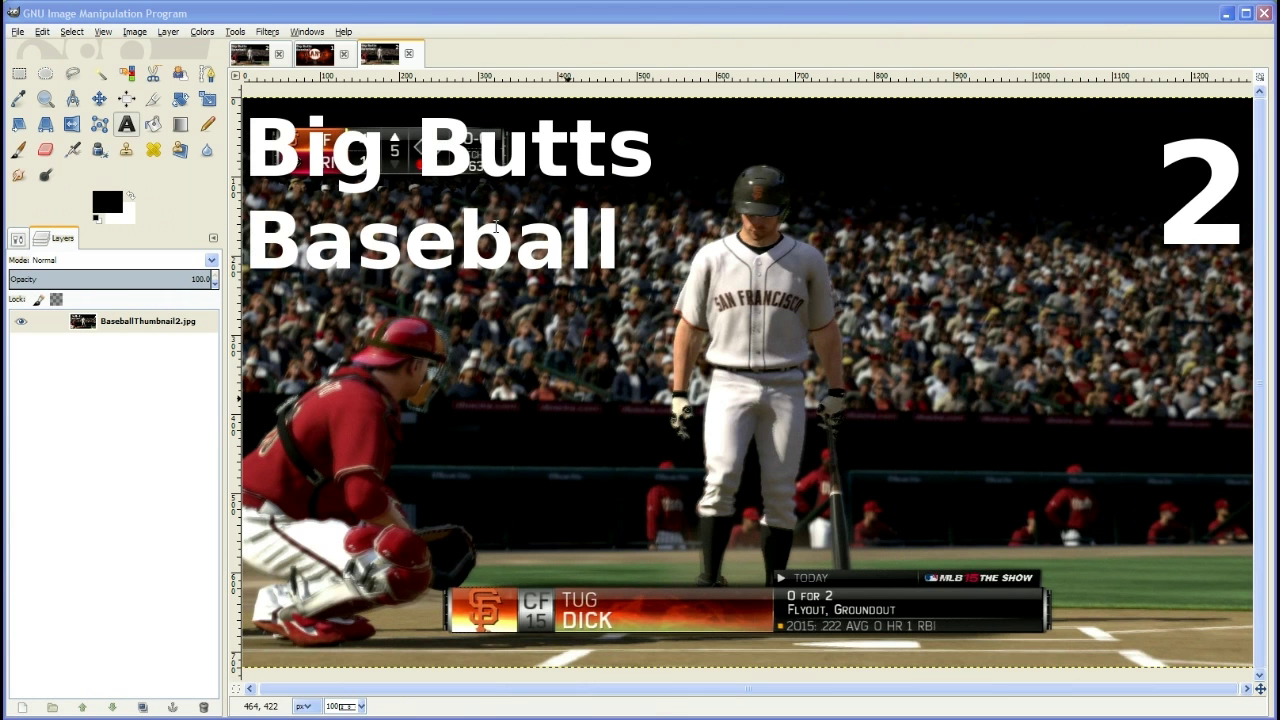
# Switch between the image tabs to compare thumbnails 1 and 2 with the layered project.
pyautogui.click(322, 56)
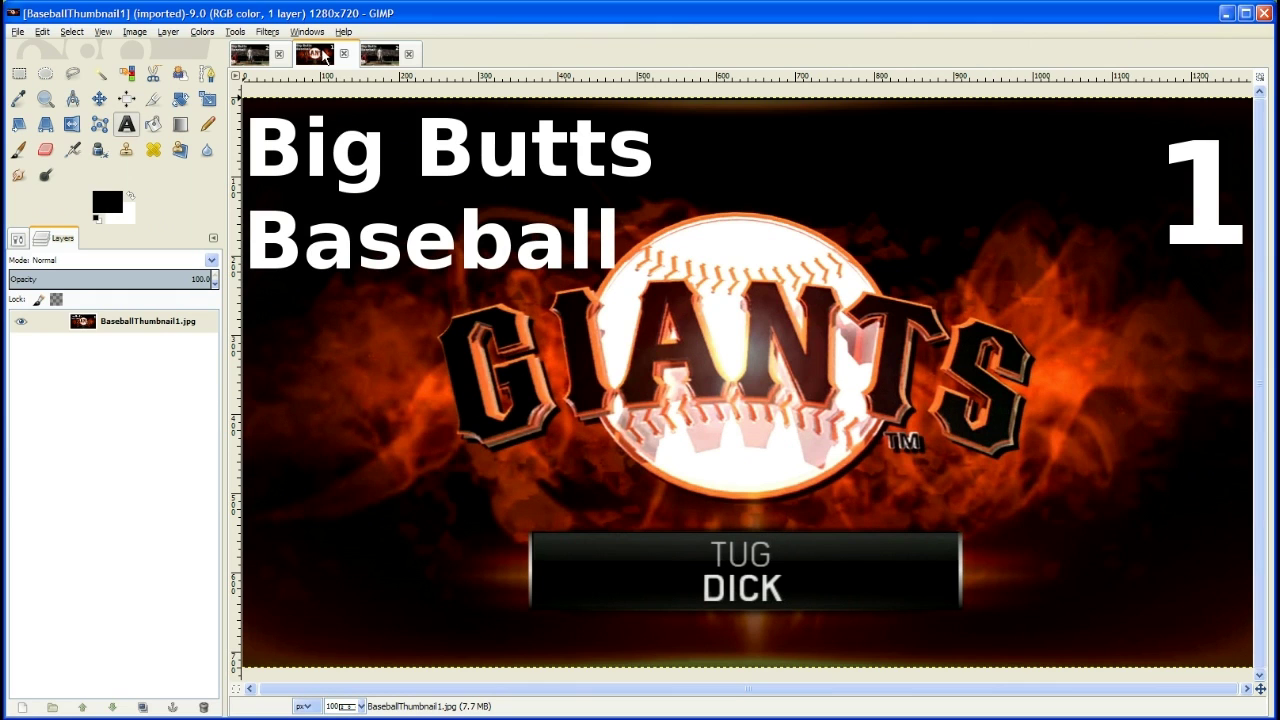
pyautogui.click(380, 56)
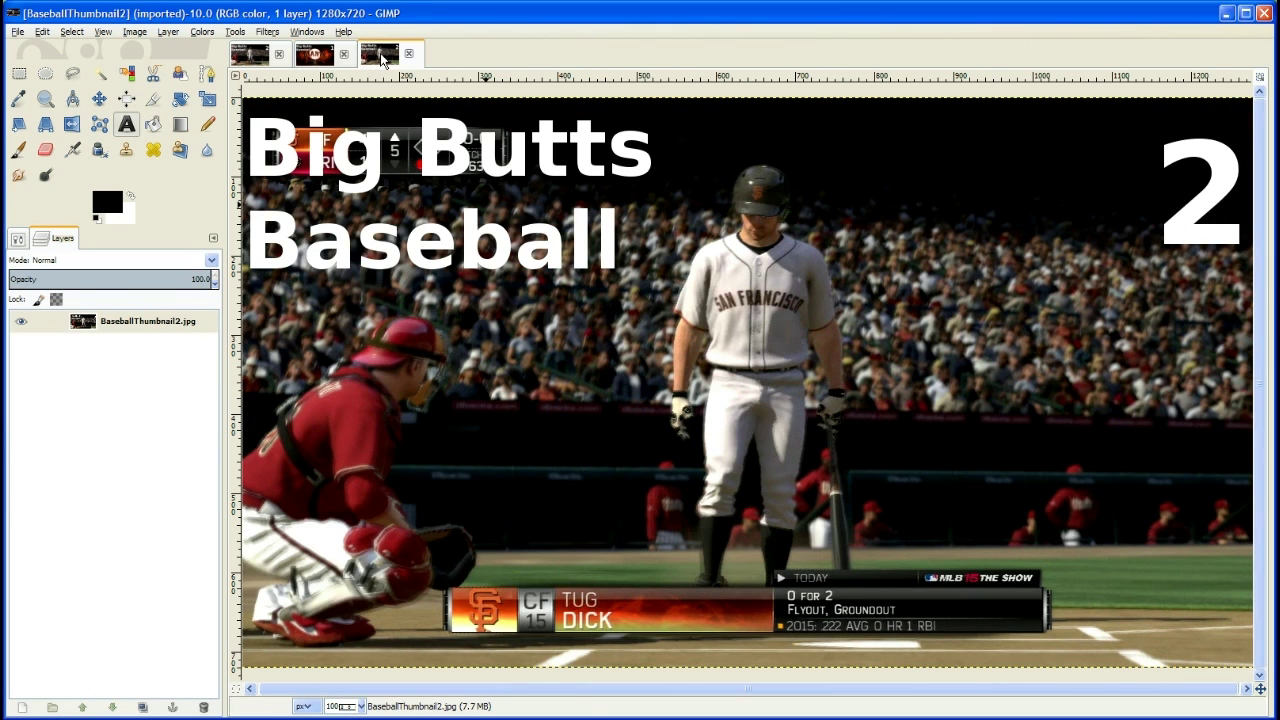
pyautogui.click(257, 60)
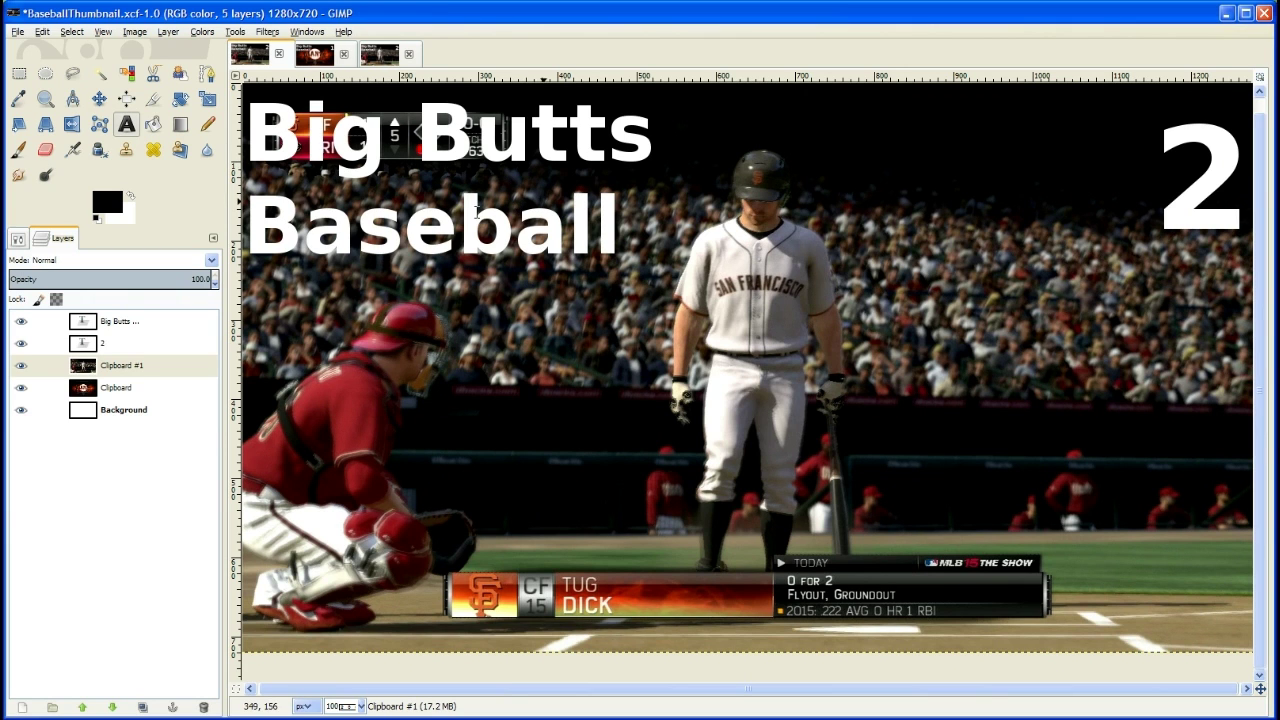
pyautogui.click(322, 58)
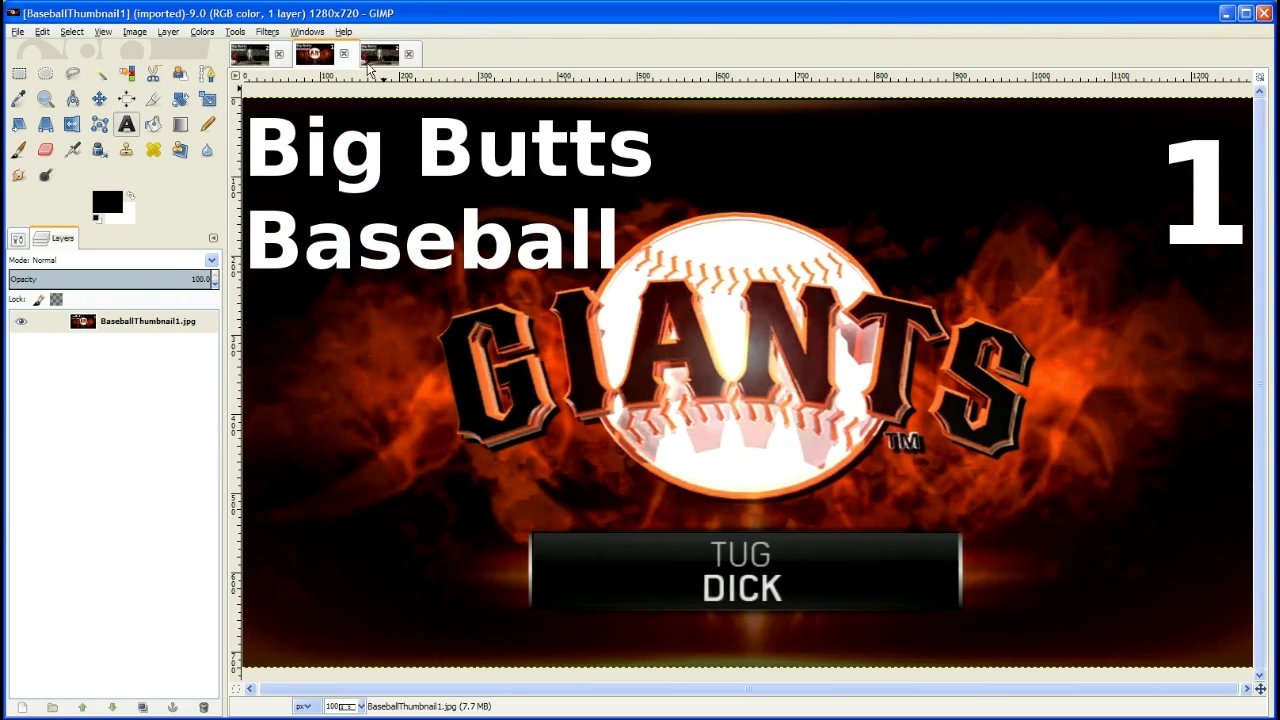
pyautogui.click(388, 62)
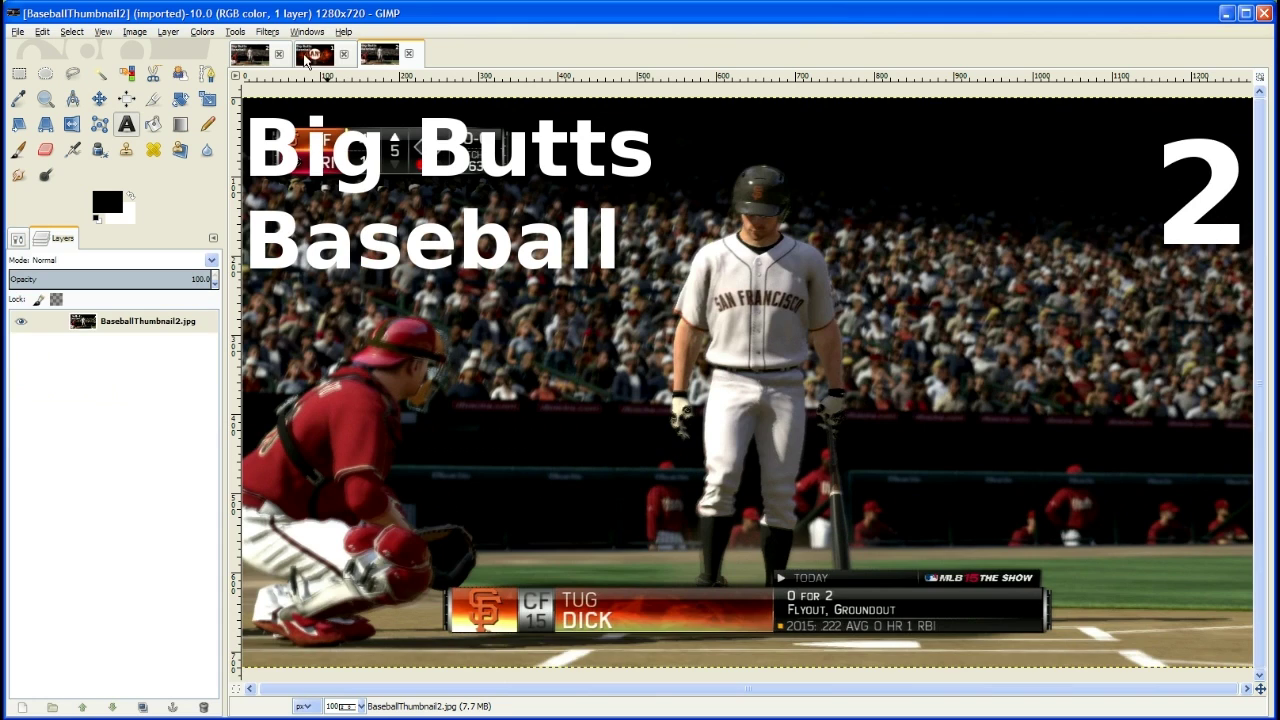
pyautogui.click(306, 58)
pyautogui.click(386, 62)
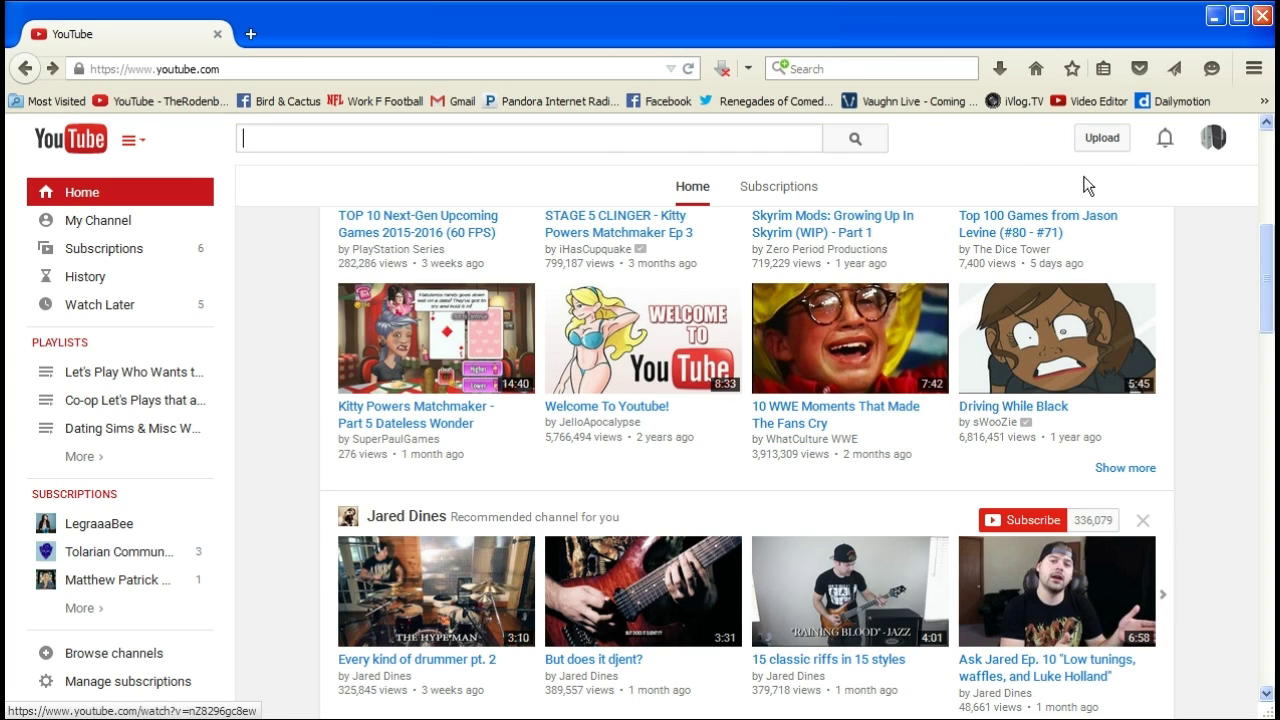
# Upload the Dick 2 75 video from the MLB 15 Tug Dick Season 2 folder.
pyautogui.click(1101, 145)
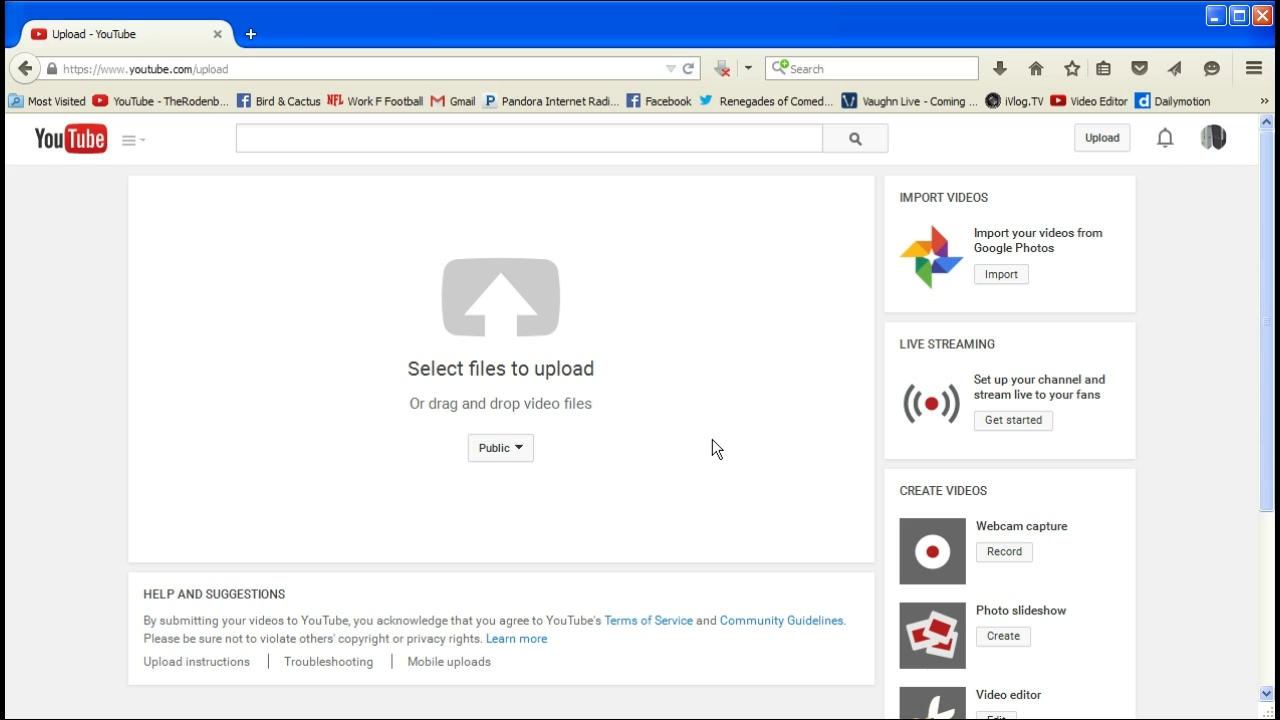
pyautogui.click(488, 296)
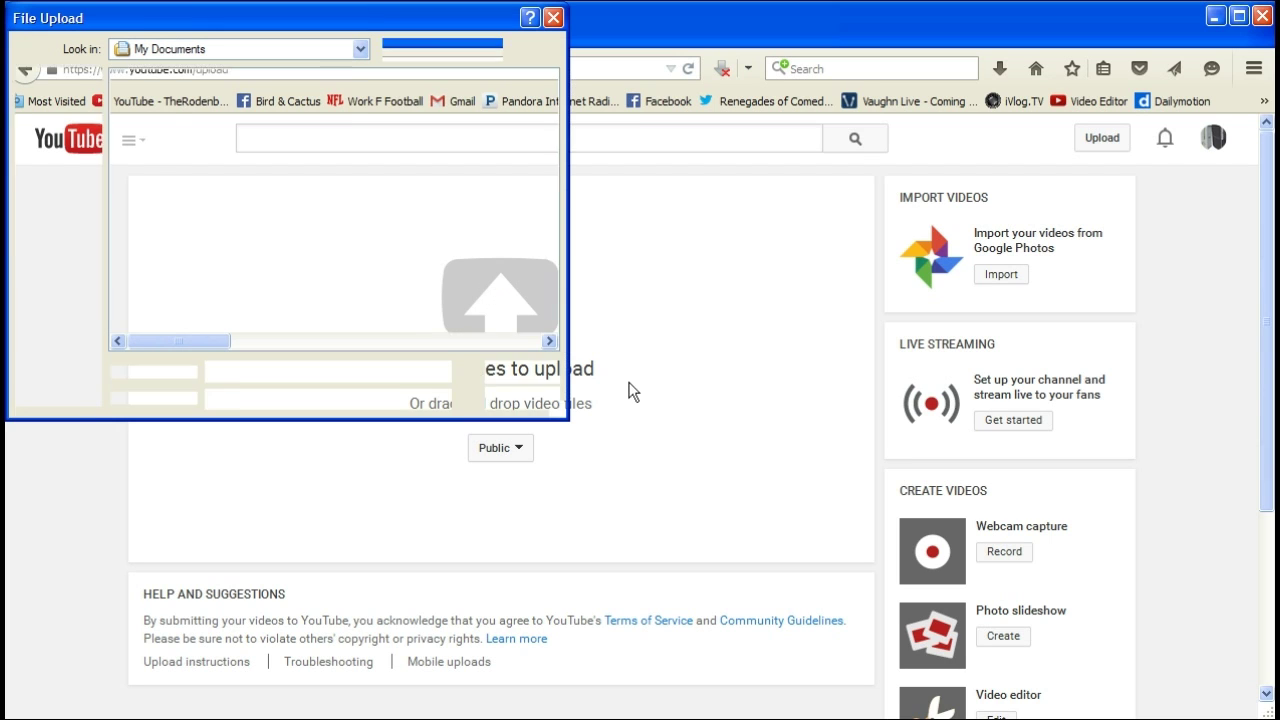
pyautogui.click(415, 49)
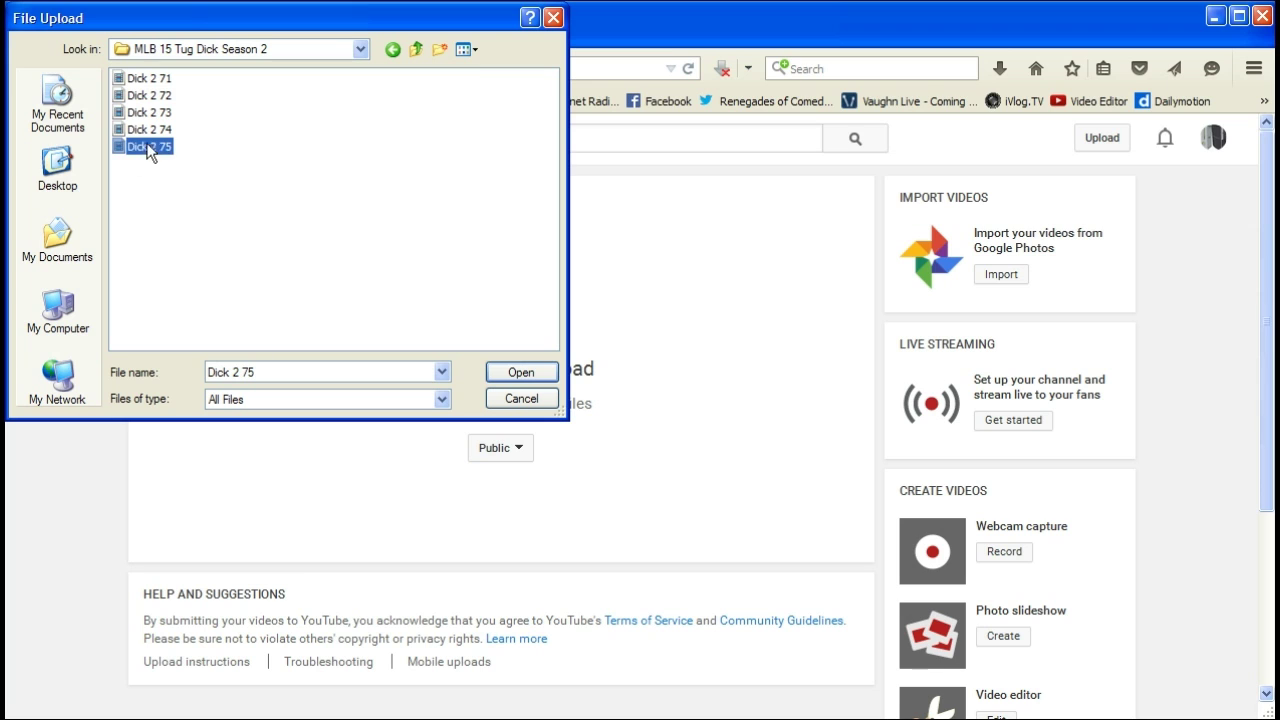
pyautogui.click(534, 370)
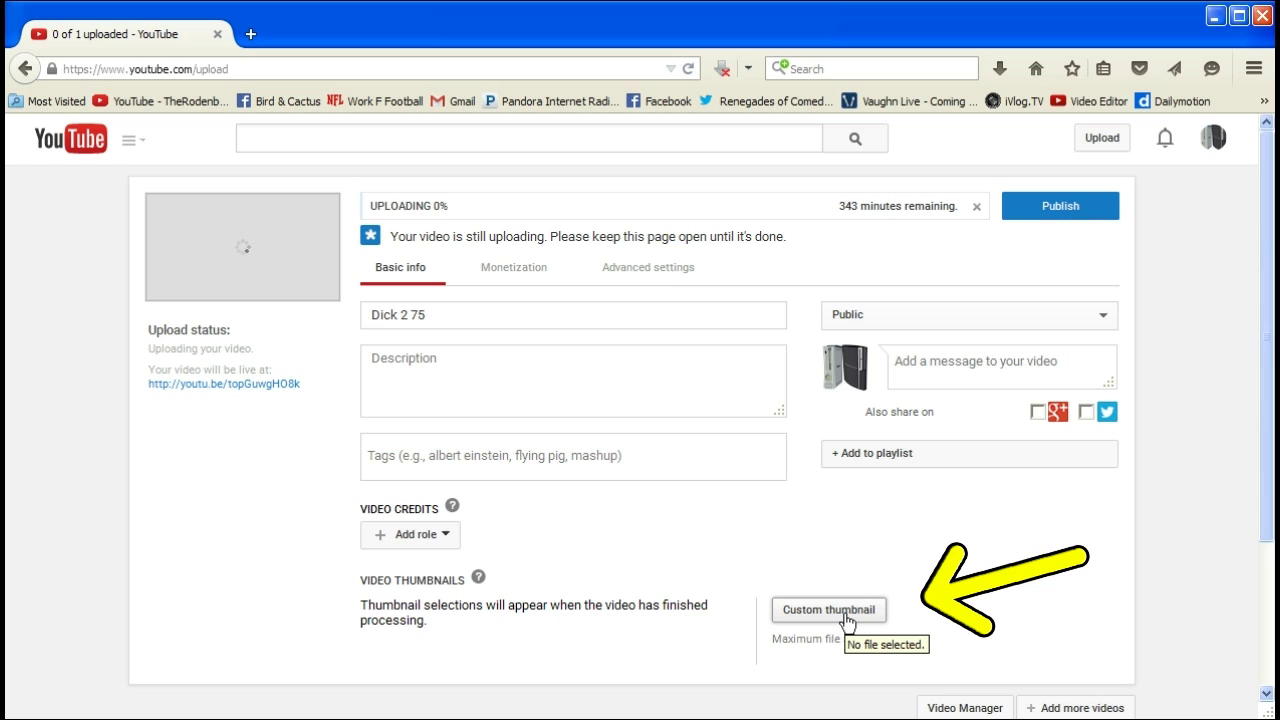
pyautogui.click(845, 612)
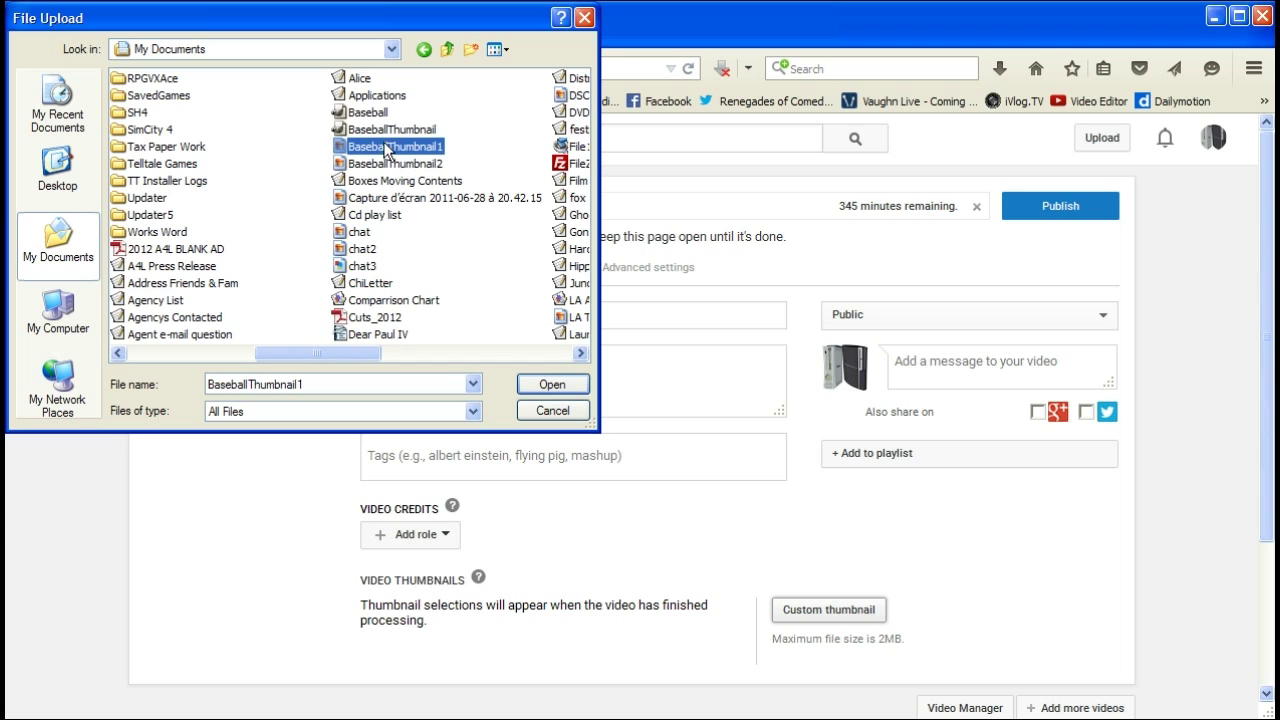
# Give Dick 2 75 the BaseballThumbnail1 thumbnail, publish it, and return to the channel page.
pyautogui.click(575, 384)
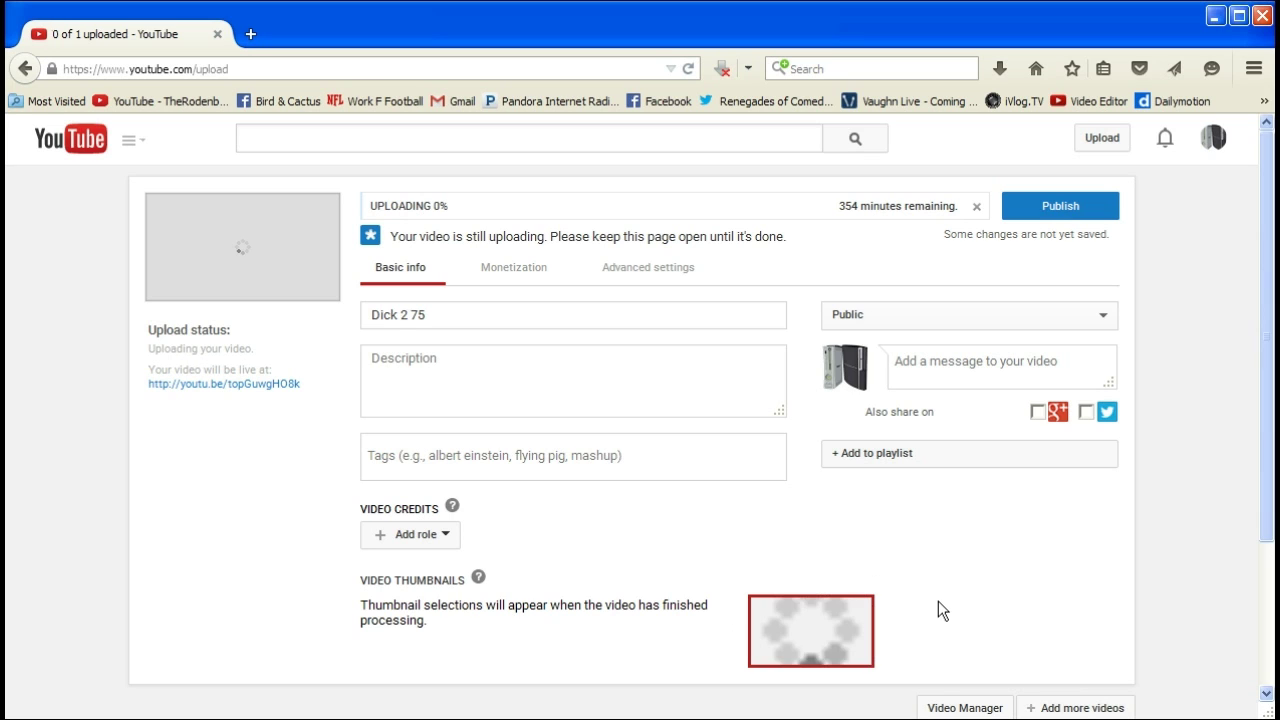
pyautogui.moveTo(830, 638)
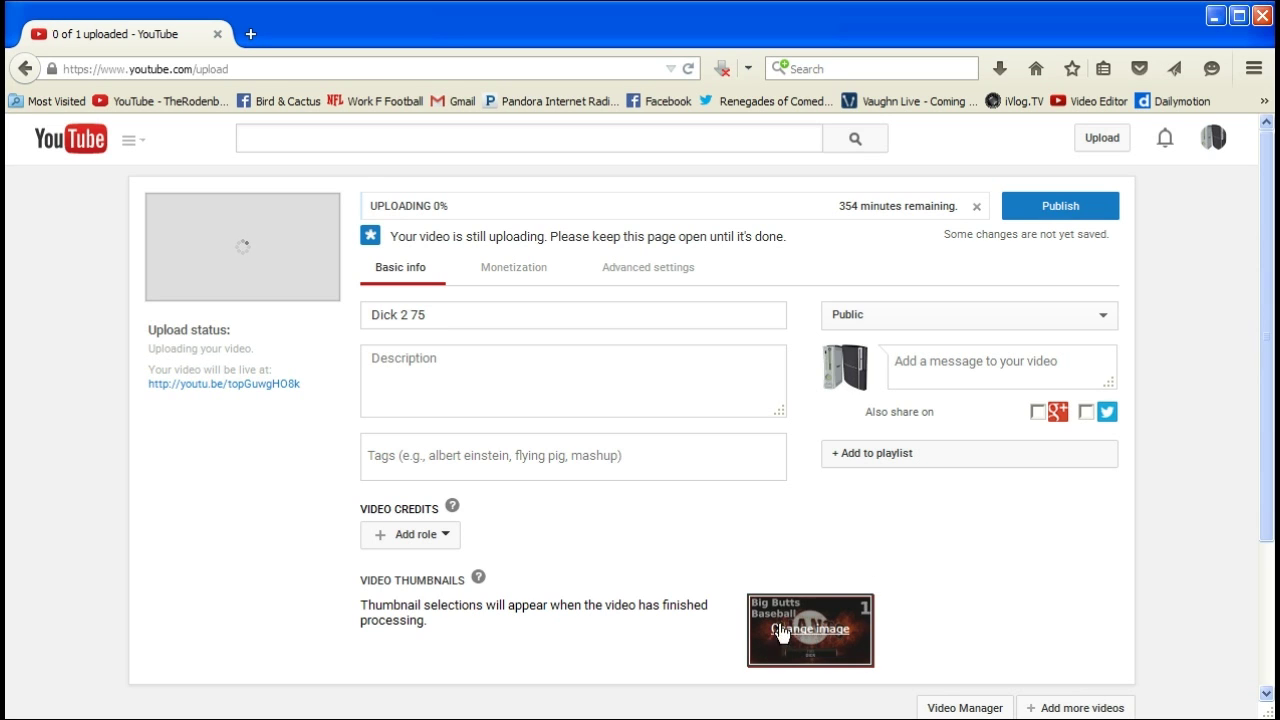
pyautogui.click(1073, 214)
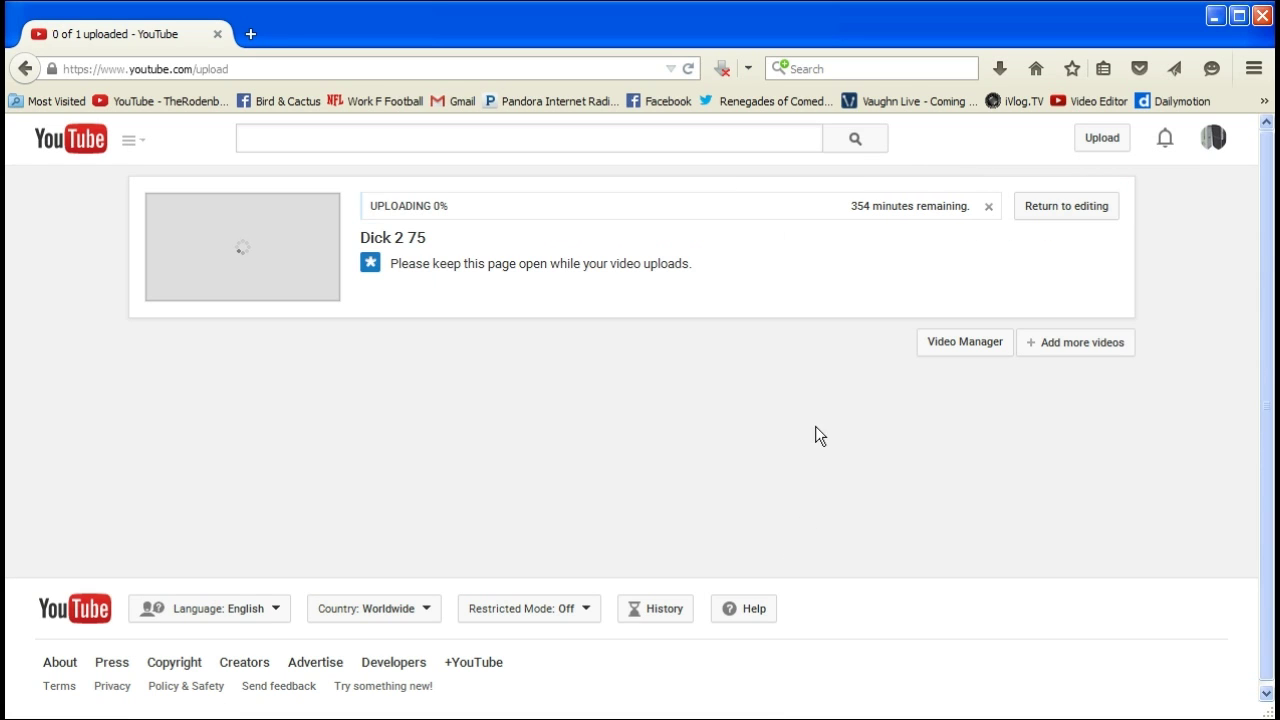
pyautogui.click(1066, 210)
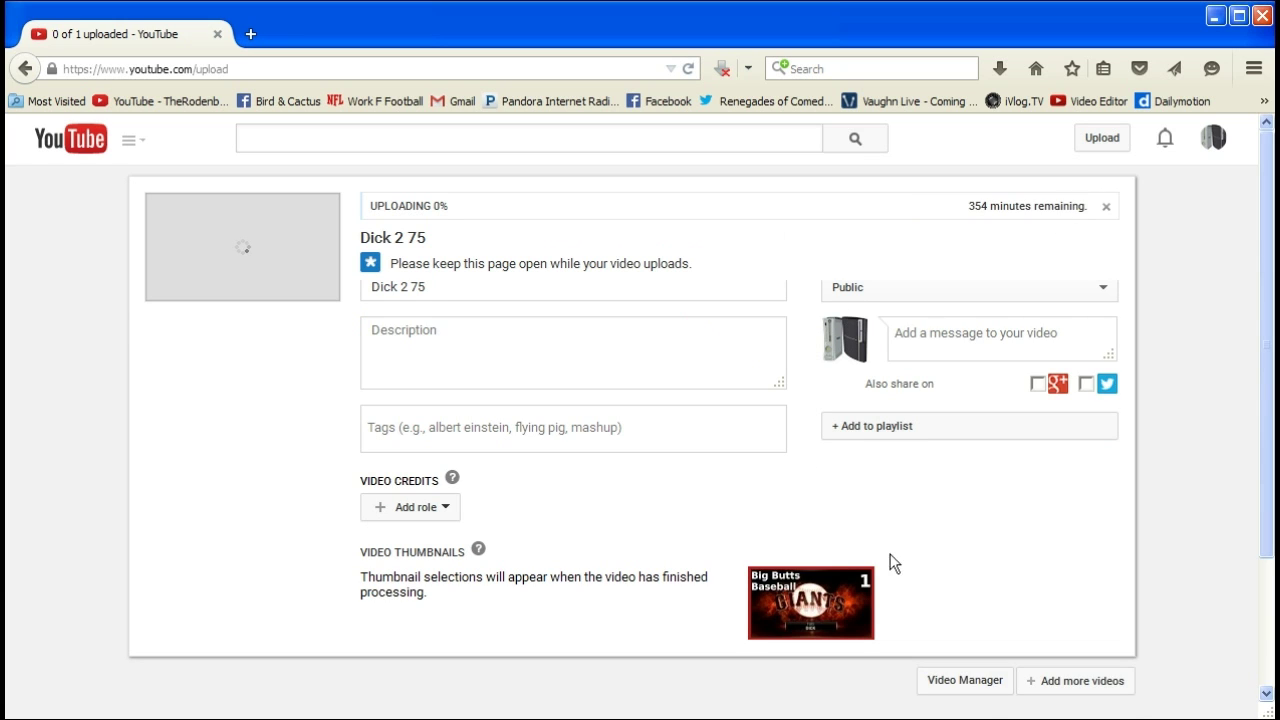
pyautogui.hotkey('alt', 'Left')
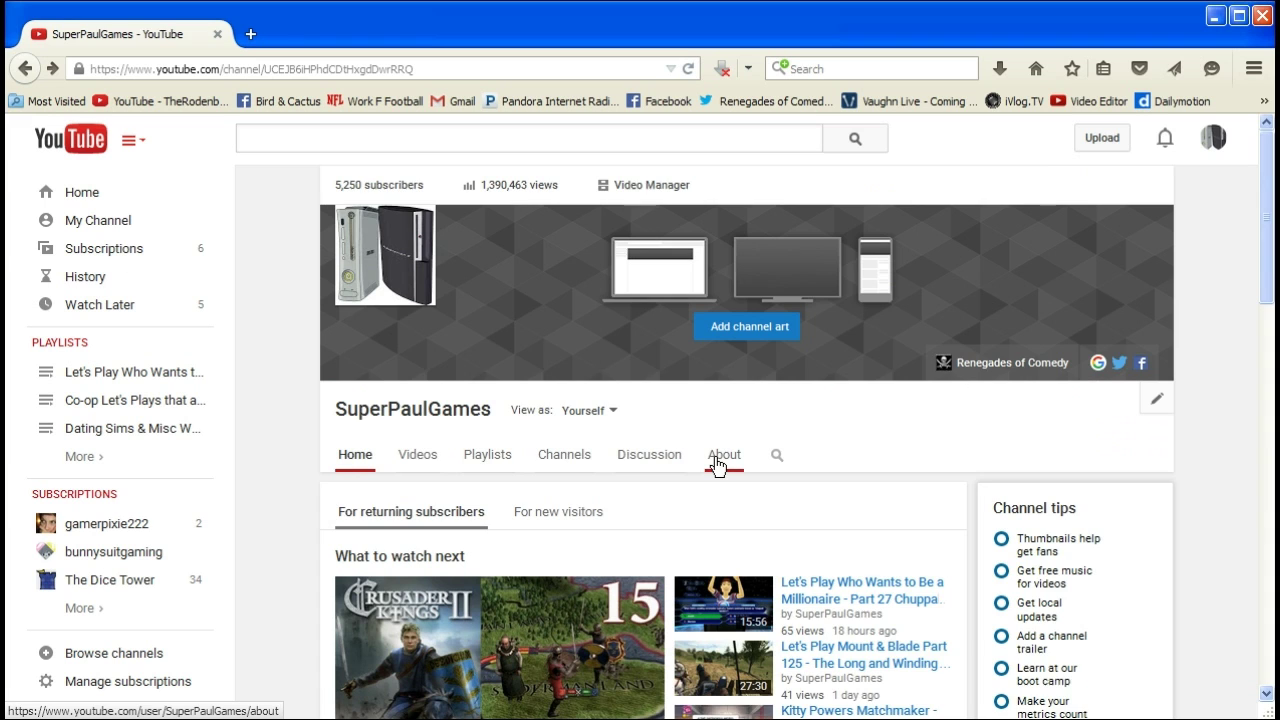
# Open Video Manager and bring up the edit page for the Dick 2 72 video.
pyautogui.scroll(-5, 716, 465)
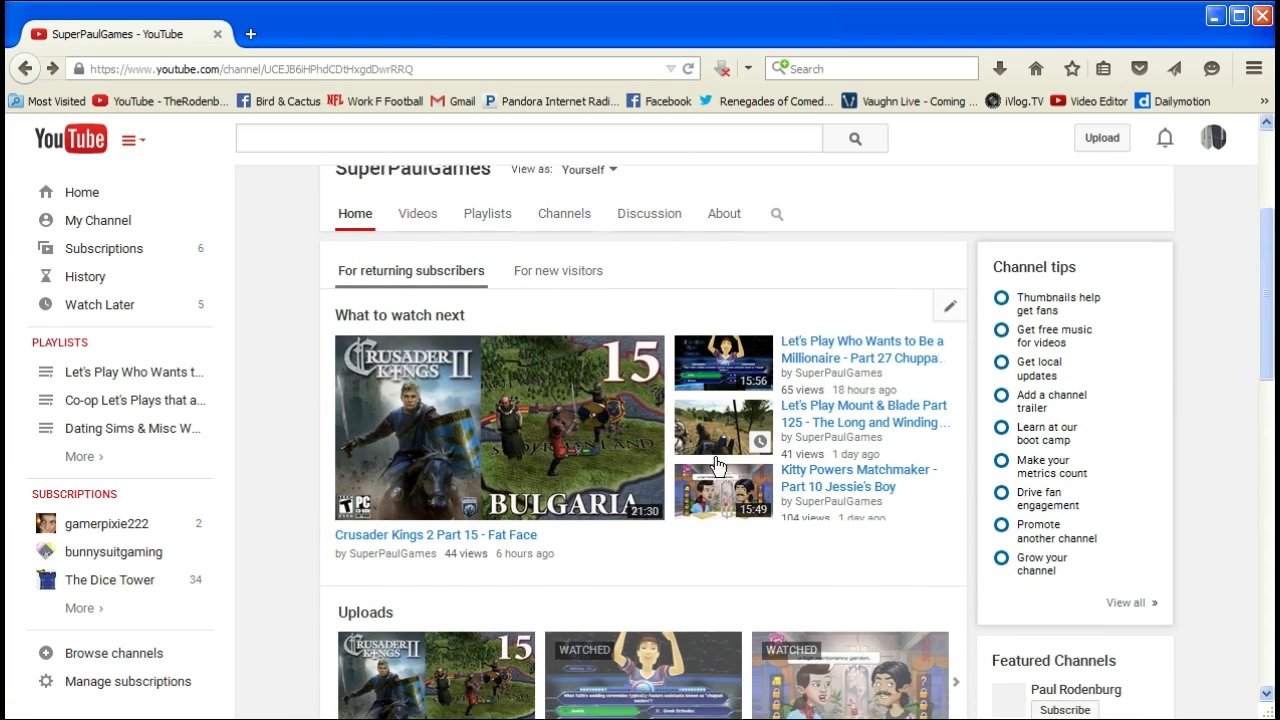
pyautogui.scroll(5, 716, 465)
pyautogui.click(716, 465)
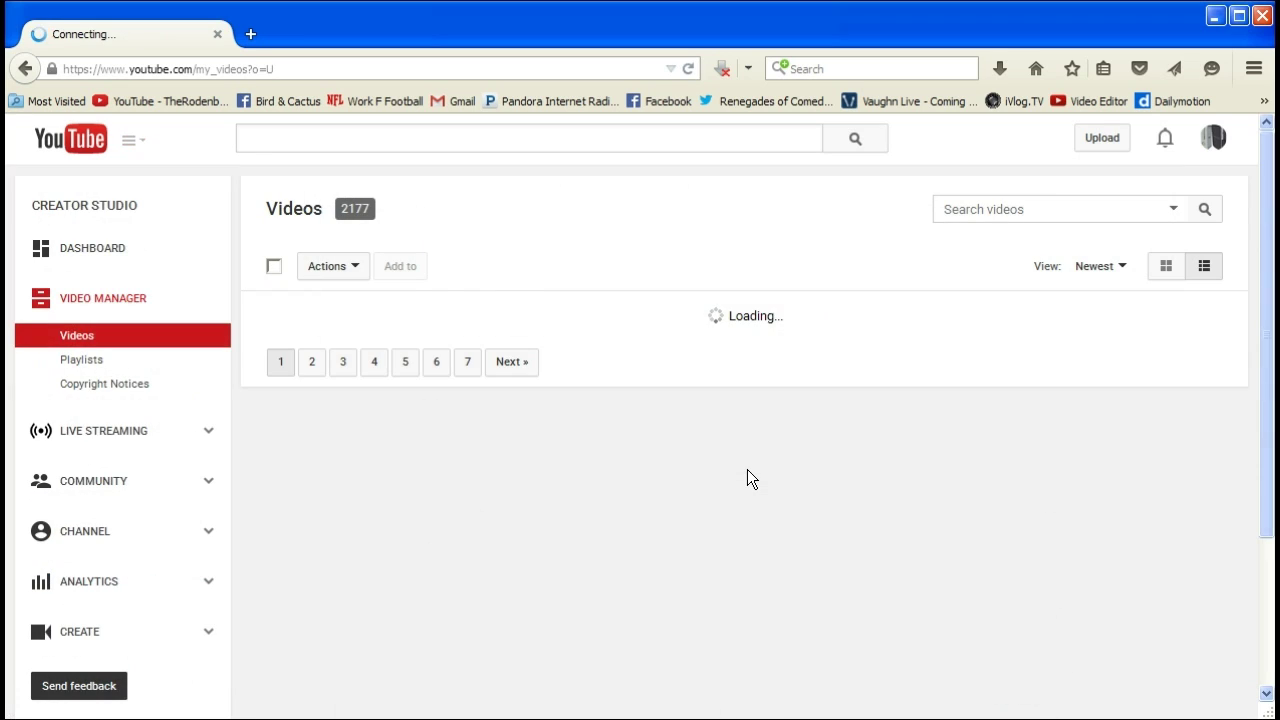
pyautogui.scroll(-2, 747, 469)
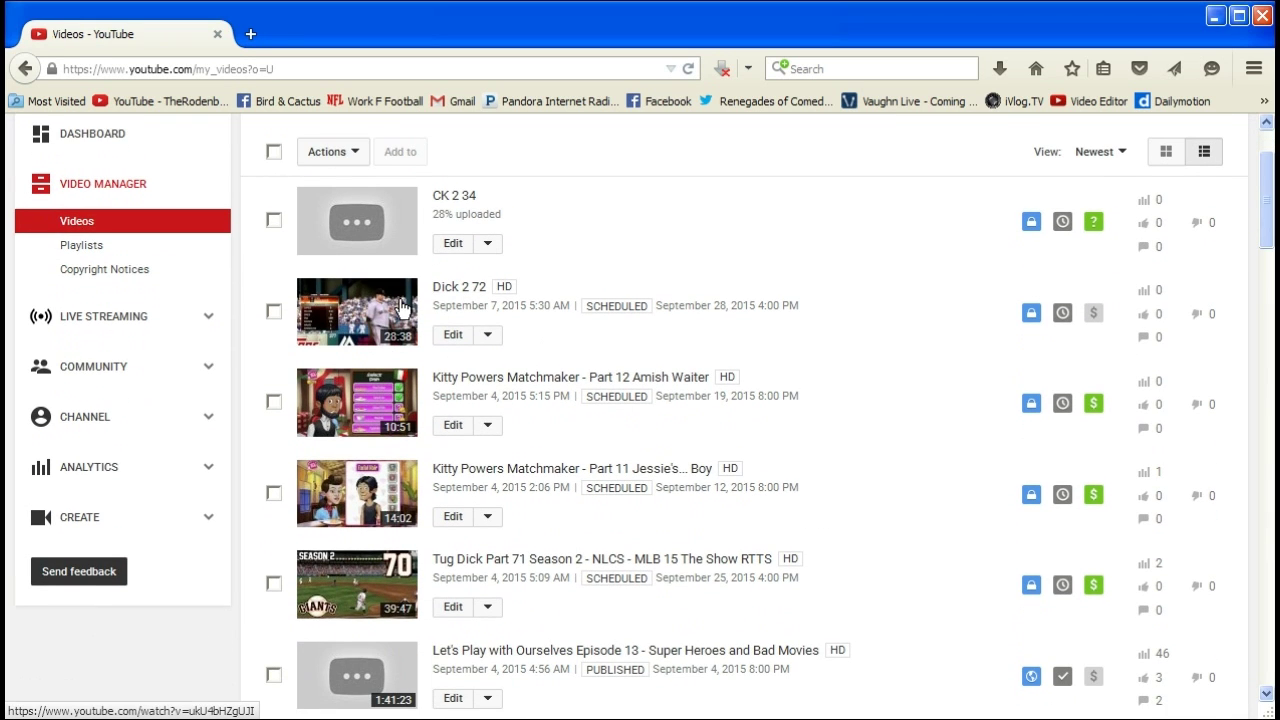
pyautogui.click(451, 338)
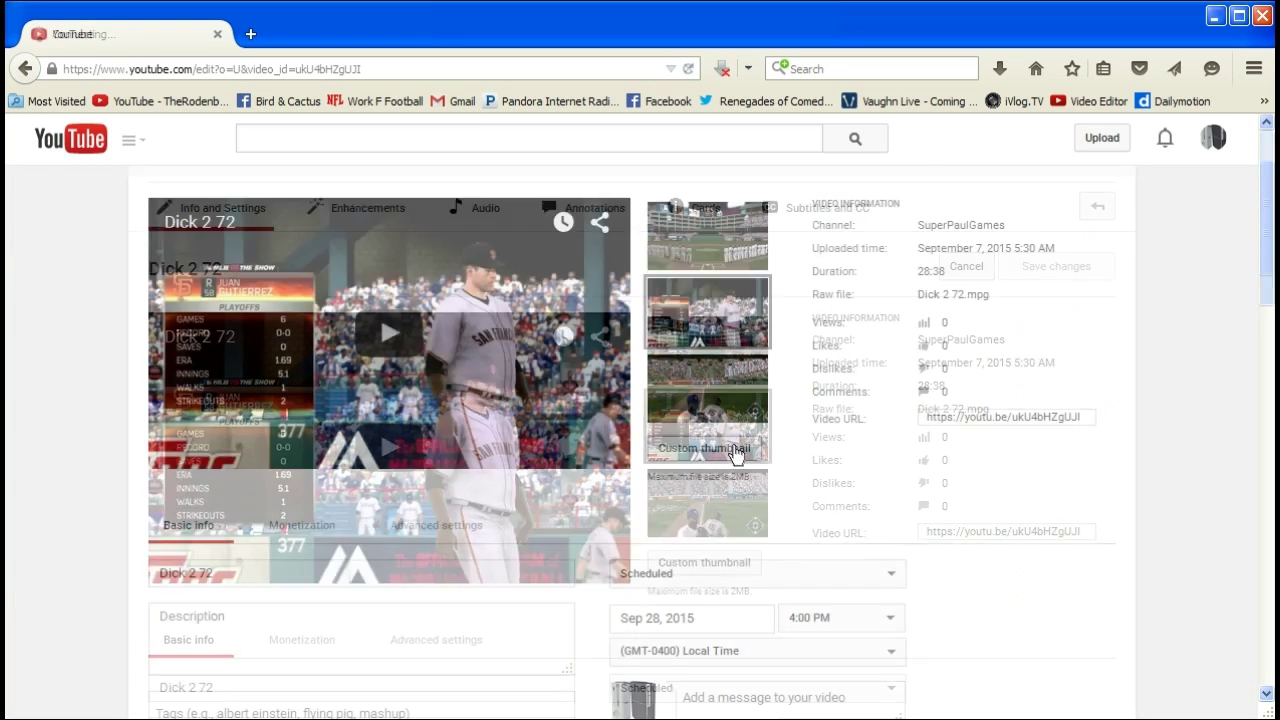
pyautogui.scroll(-2, 269, 597)
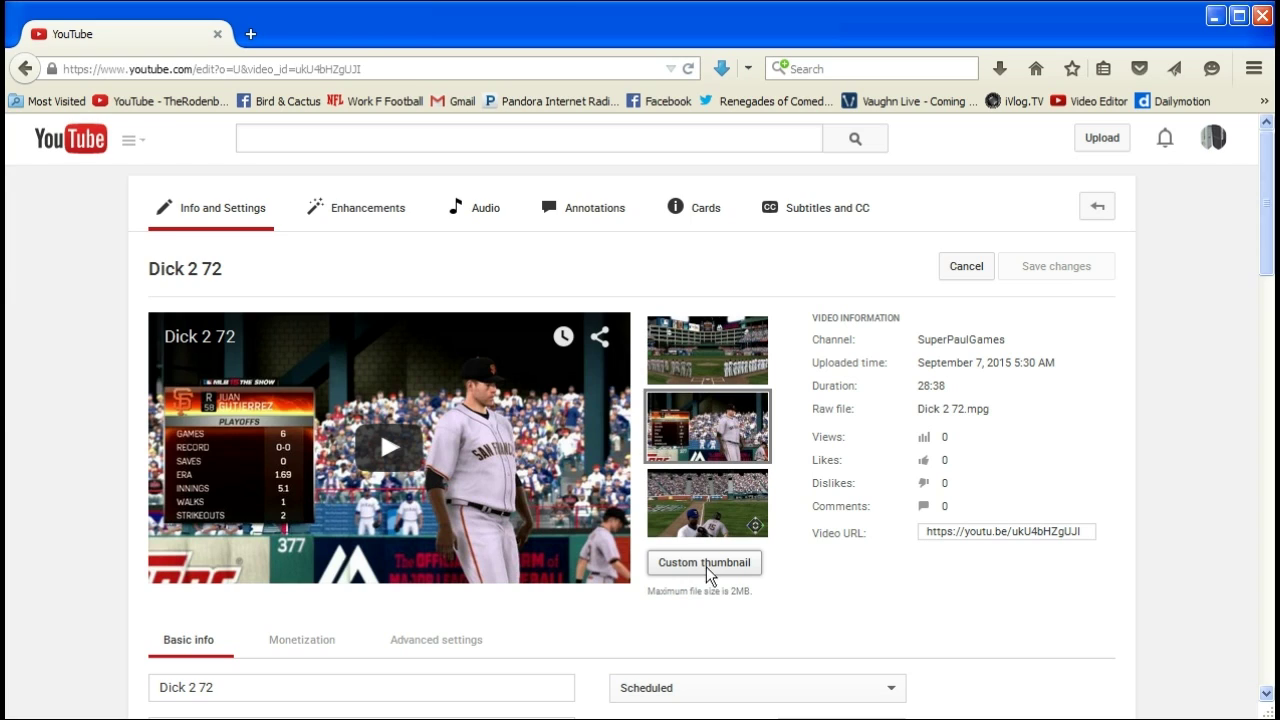
pyautogui.click(706, 566)
# Upload BaseballThumbnail1.jpg from My Documents as Dick 2 72's custom thumbnail and save changes.
pyautogui.click(58, 240)
pyautogui.click(412, 200)
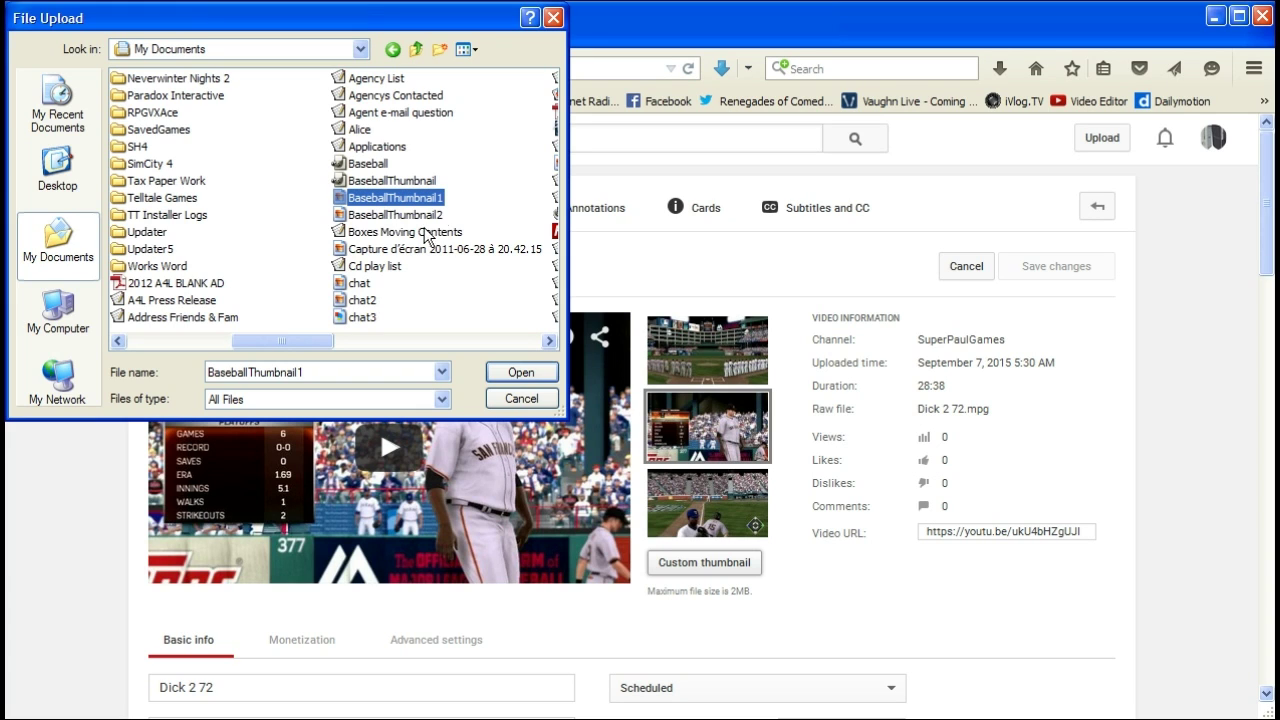
pyautogui.click(520, 372)
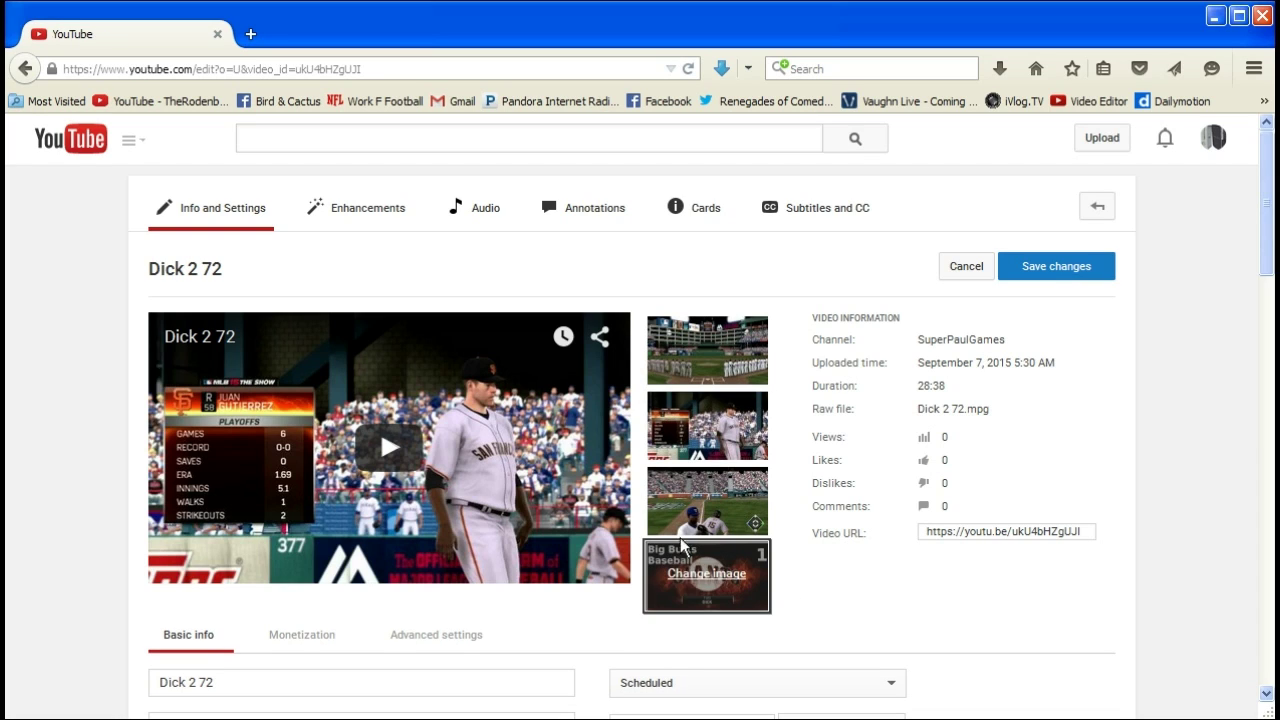
pyautogui.click(1064, 270)
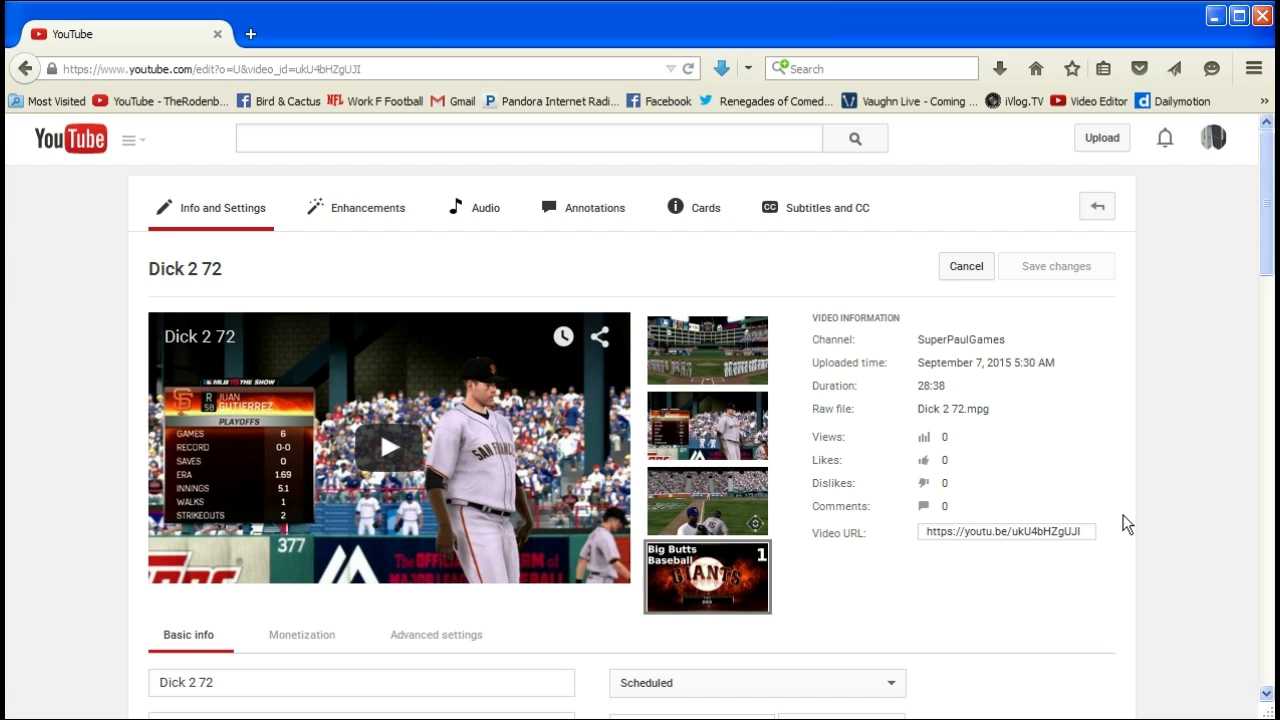
# Go back to the Video Manager list of uploaded videos.
pyautogui.click(1096, 207)
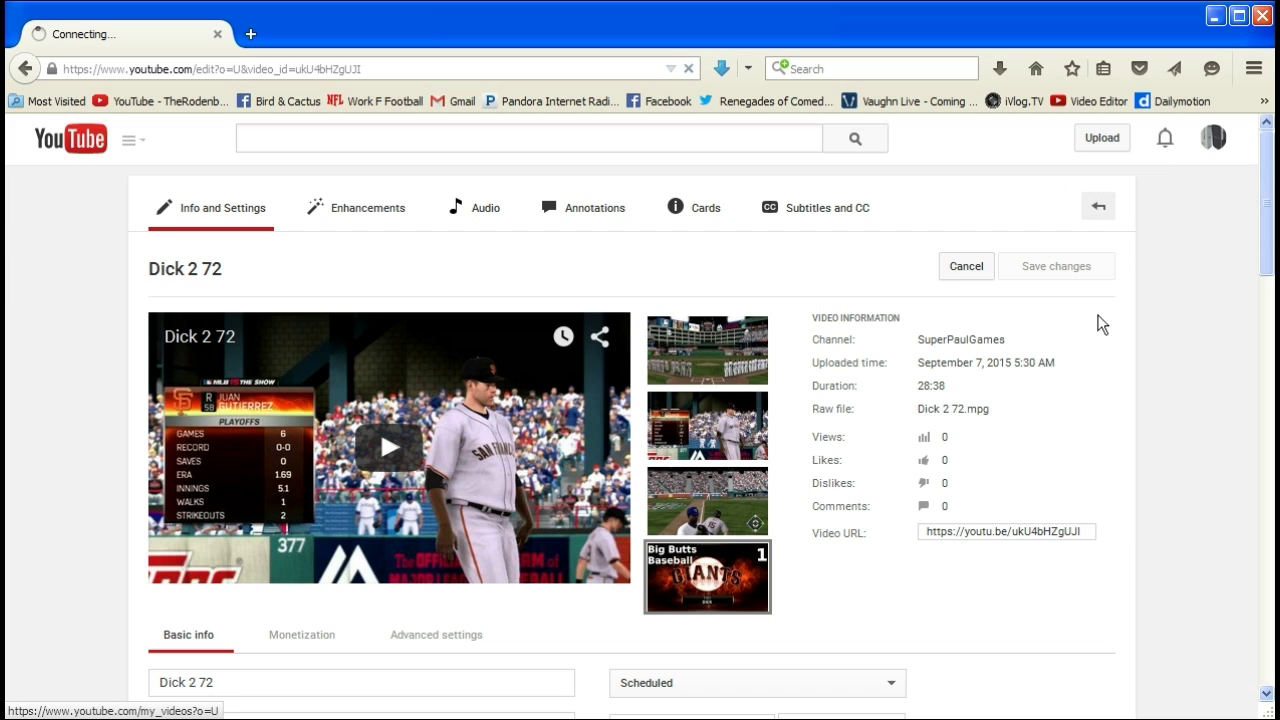